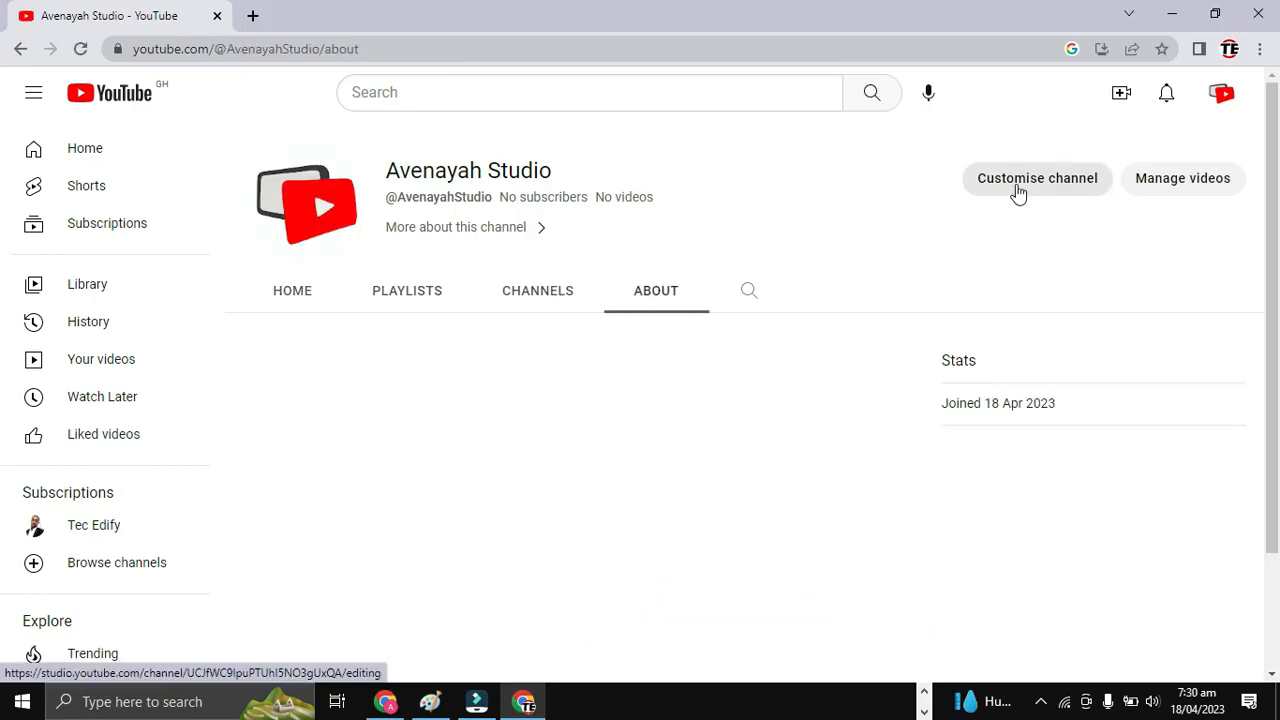
pyautogui.click(1020, 180)
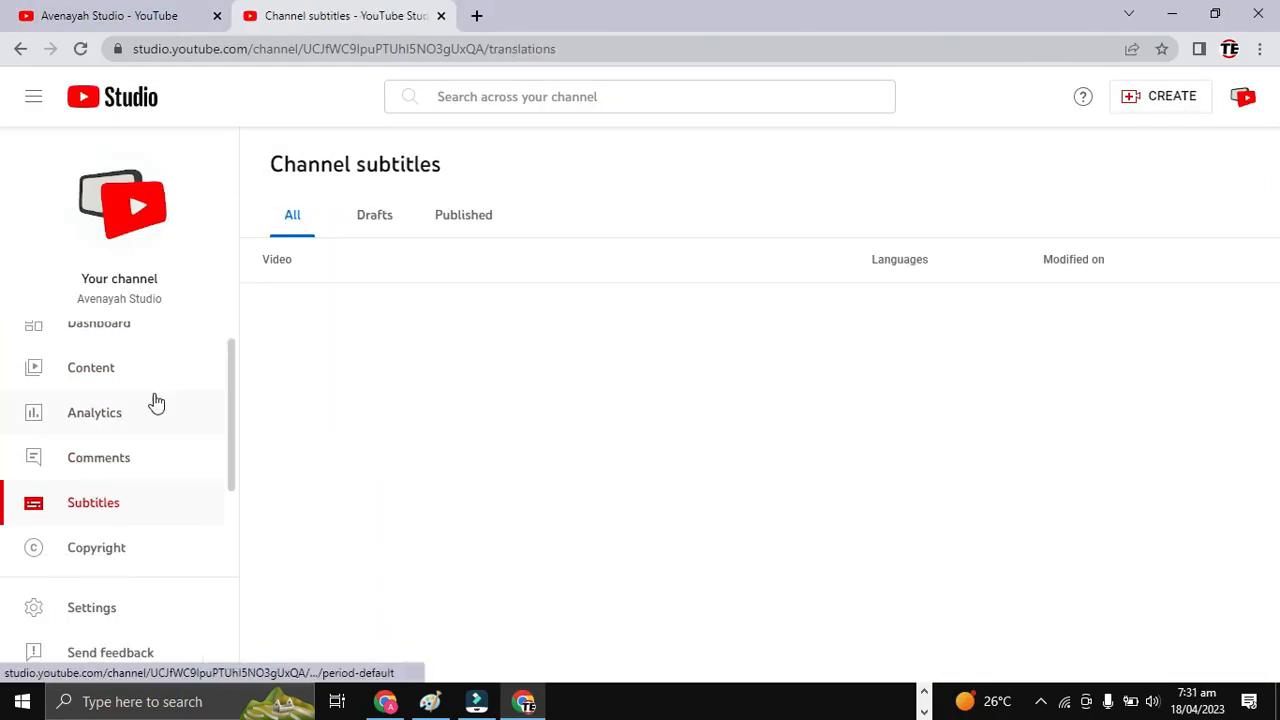
pyautogui.click(20, 48)
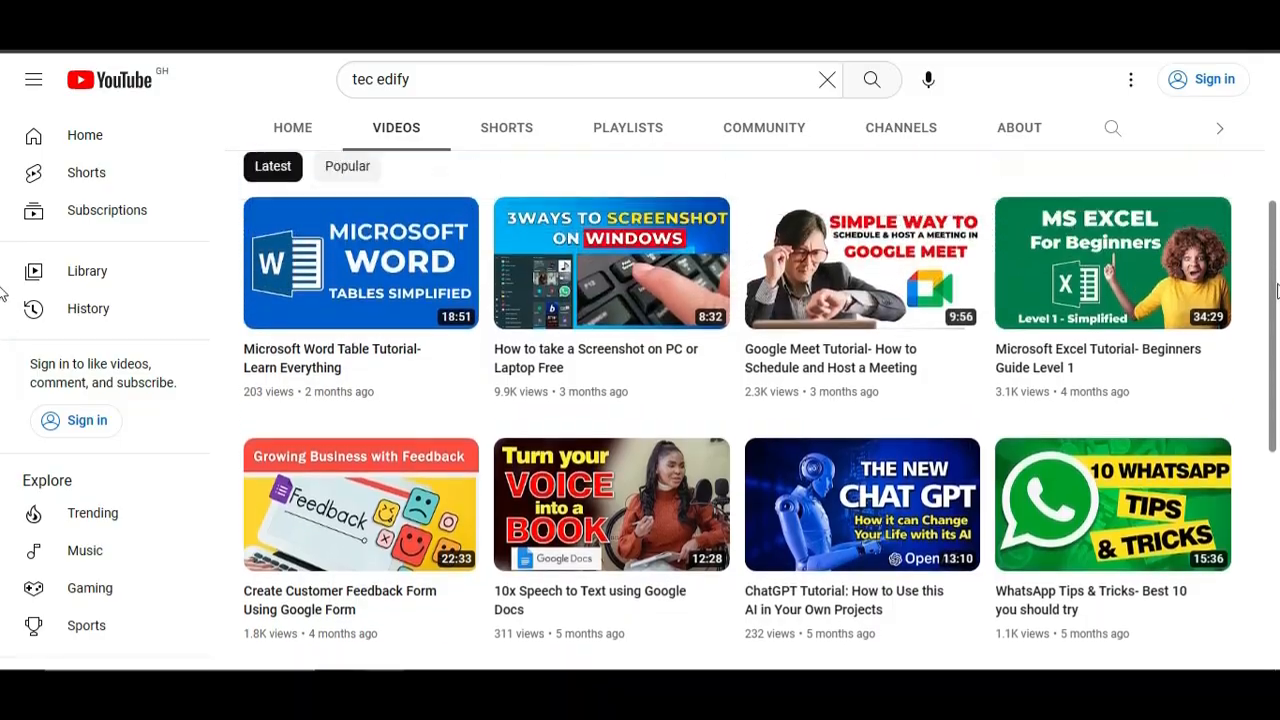
pyautogui.moveTo(1277, 287); pyautogui.dragTo(1278, 113)
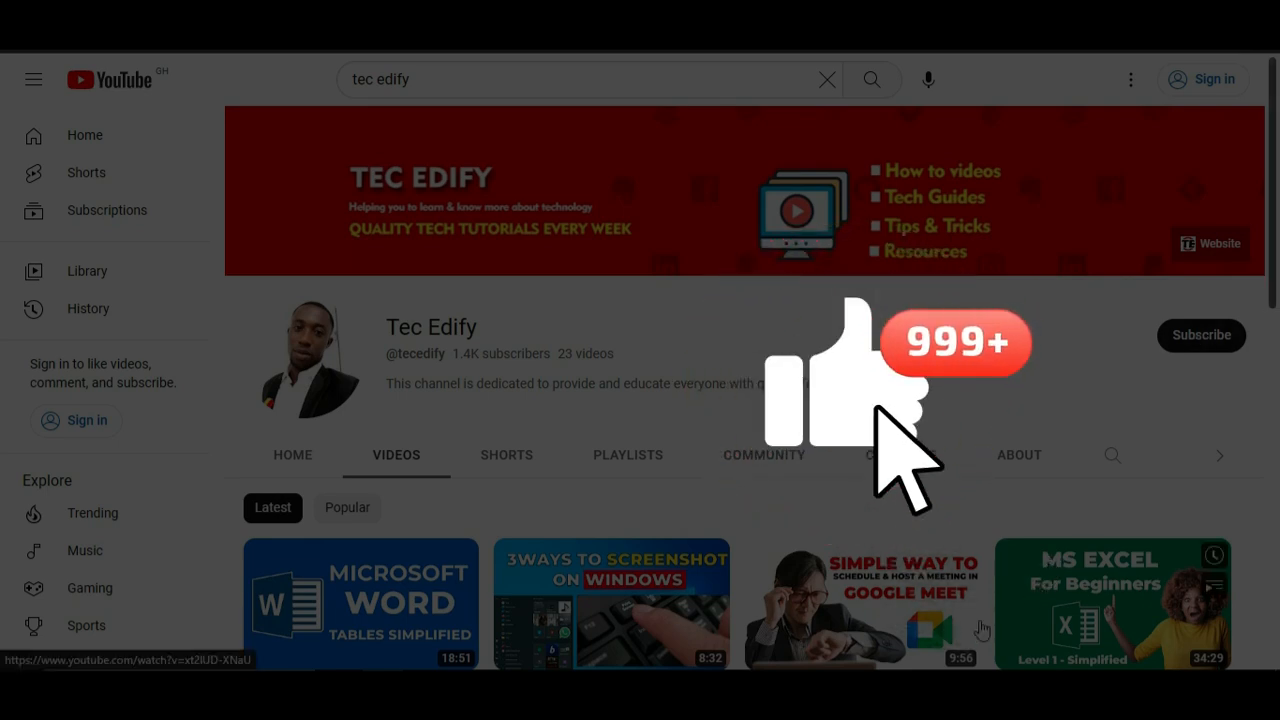
pyautogui.moveTo(940, 662)
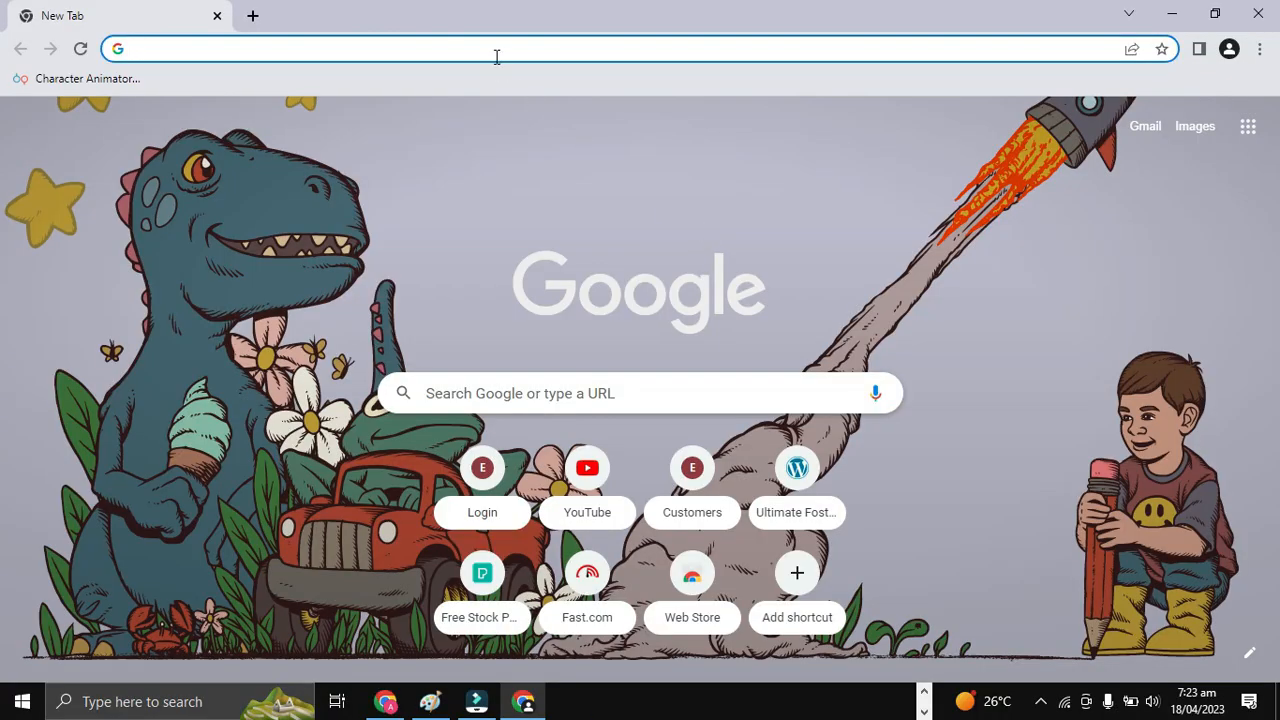
# Search the web for YouTube and open the official YouTube site
pyautogui.write('yooutube')
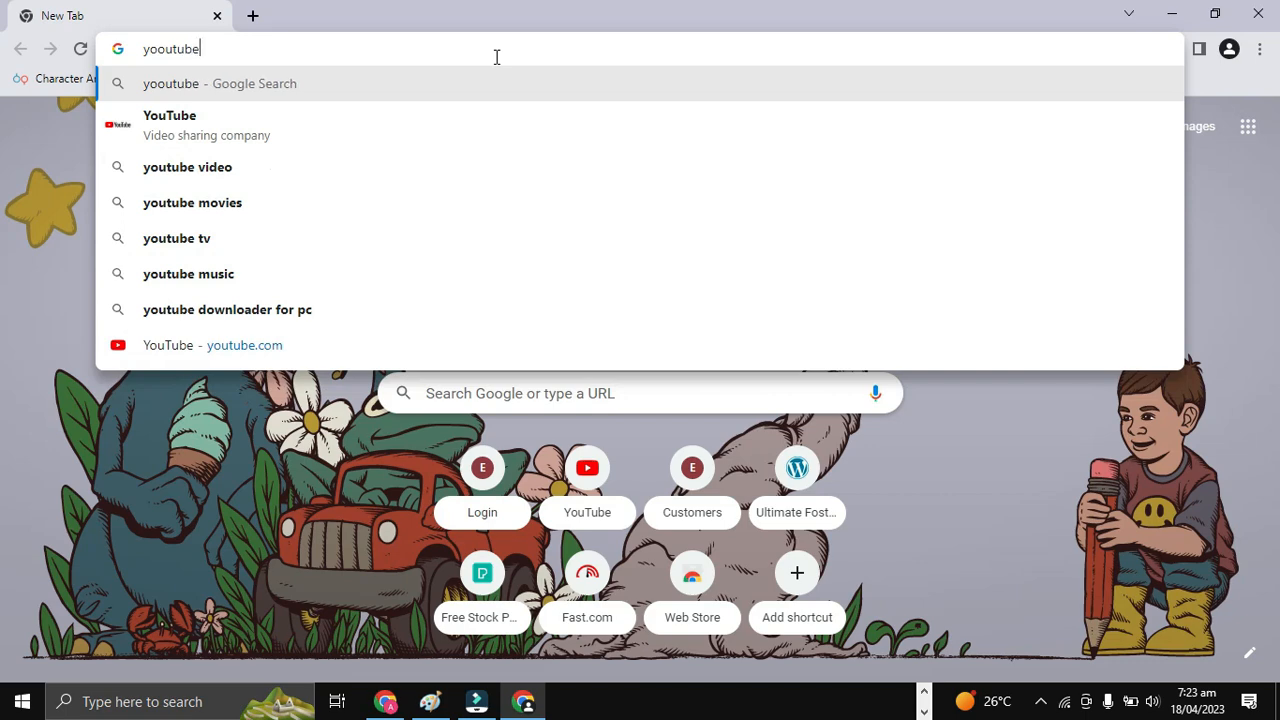
pyautogui.press('Return')
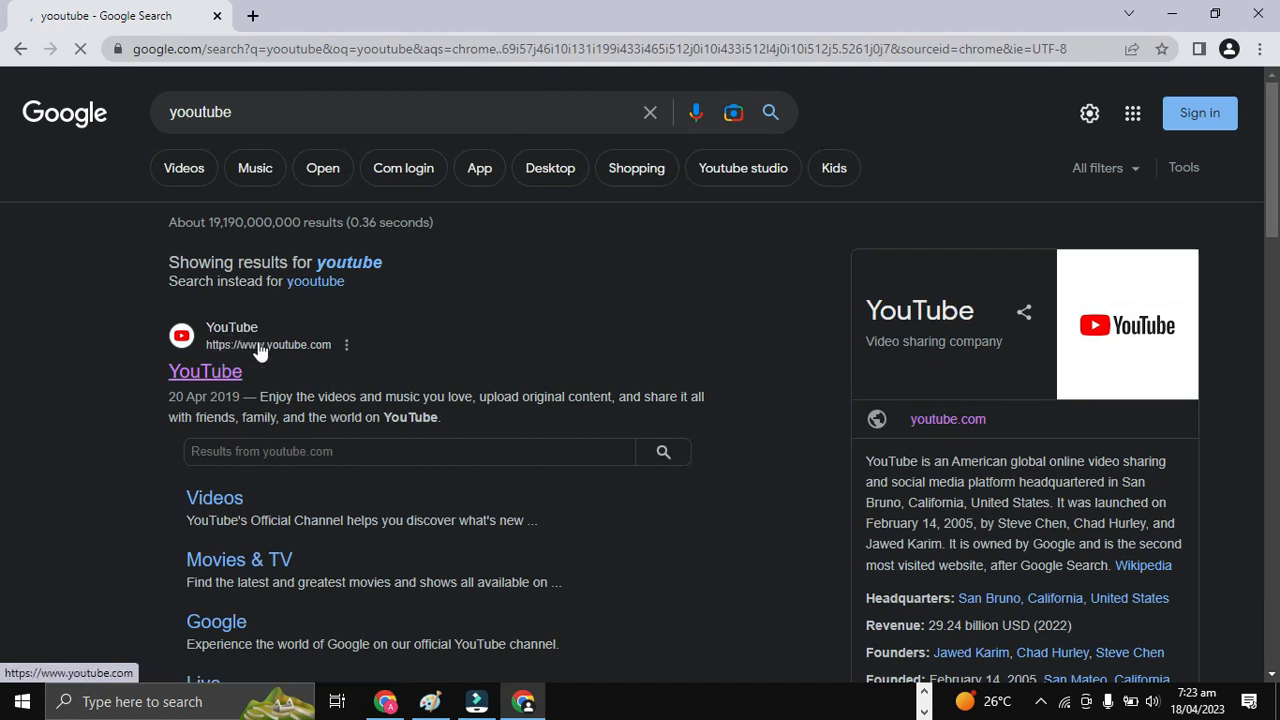
pyautogui.click(238, 370)
pyautogui.click(228, 372)
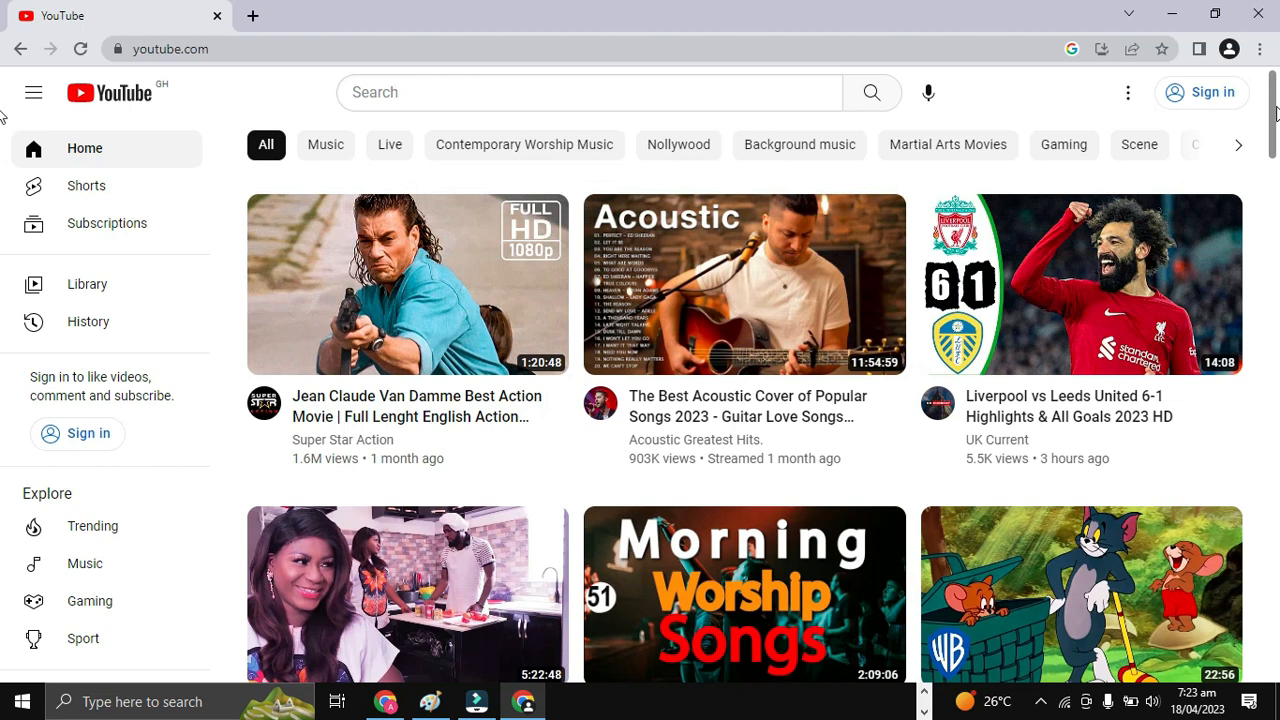
# Start signing in to YouTube and choose the existing signed-out Google account
pyautogui.moveTo(1274, 118); pyautogui.dragTo(1277, 252)
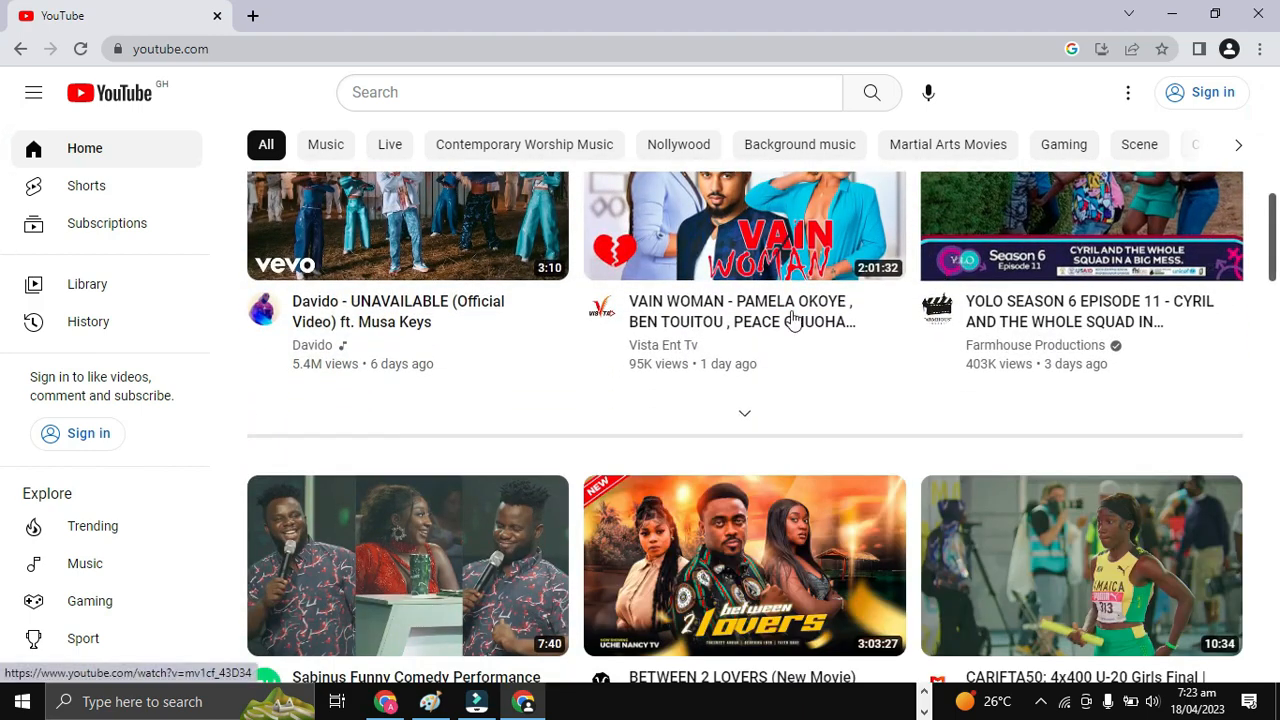
pyautogui.moveTo(1275, 256); pyautogui.dragTo(1274, 104)
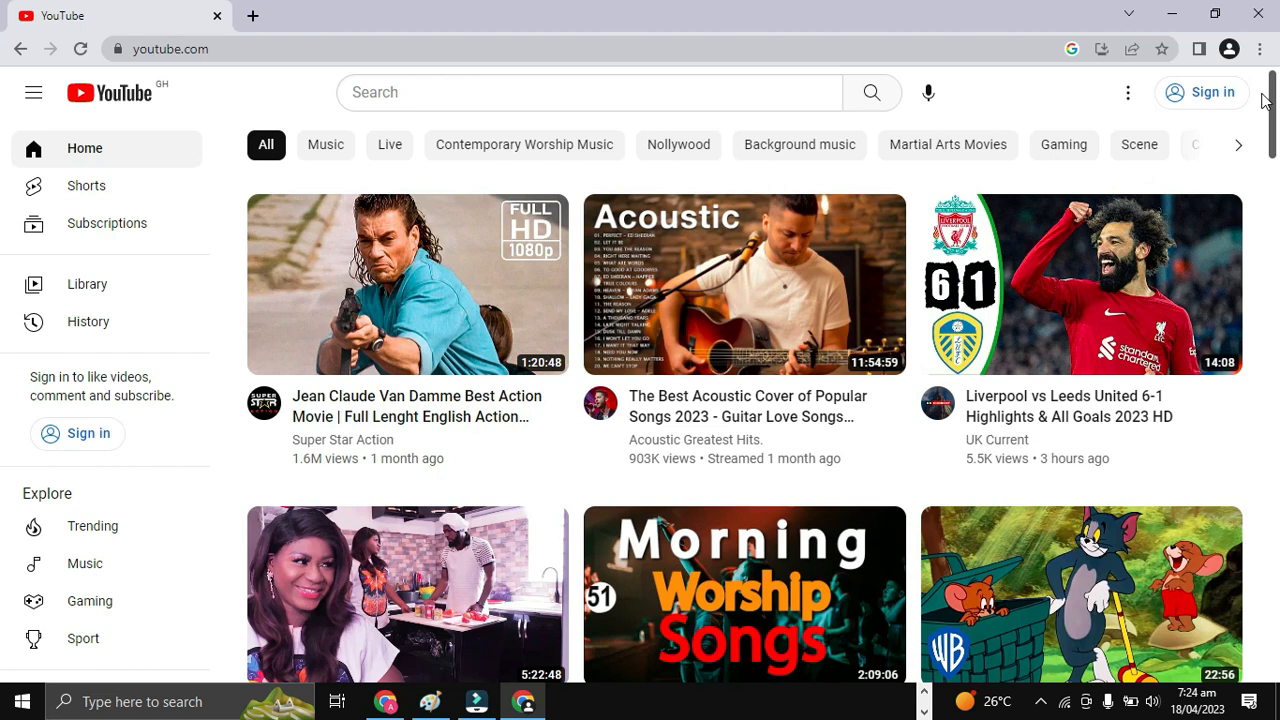
pyautogui.click(1210, 104)
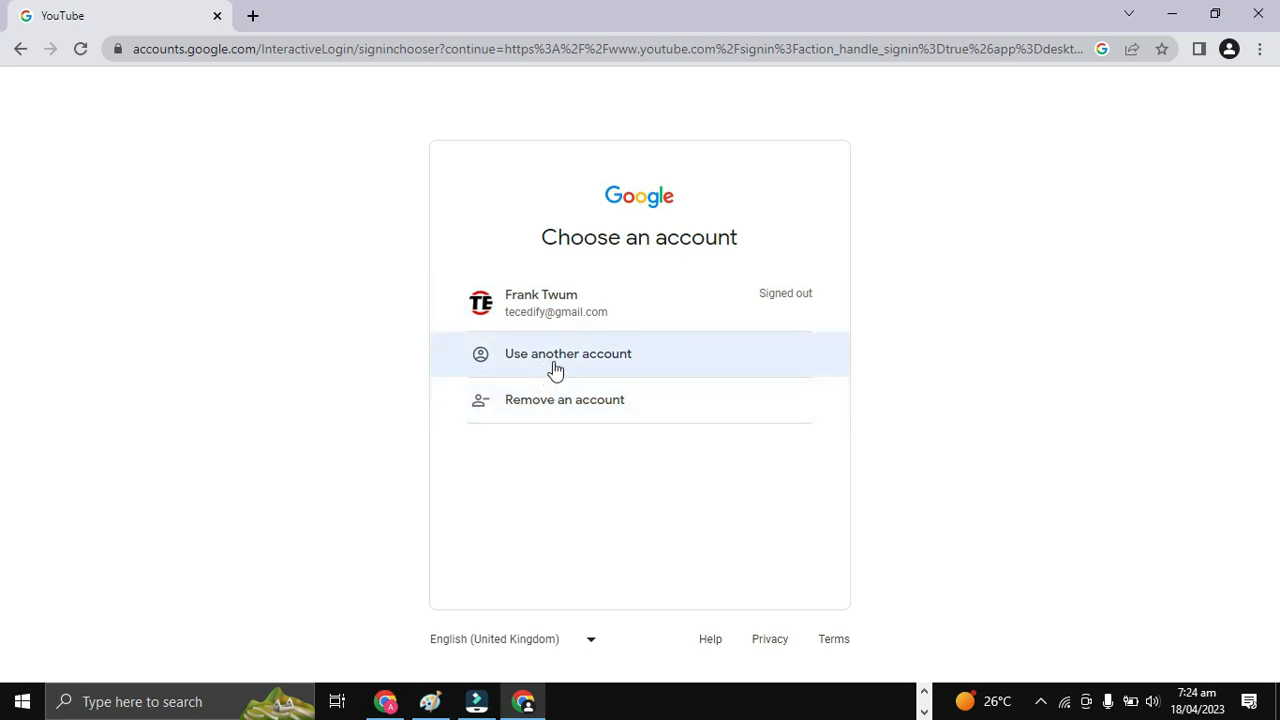
pyautogui.click(531, 316)
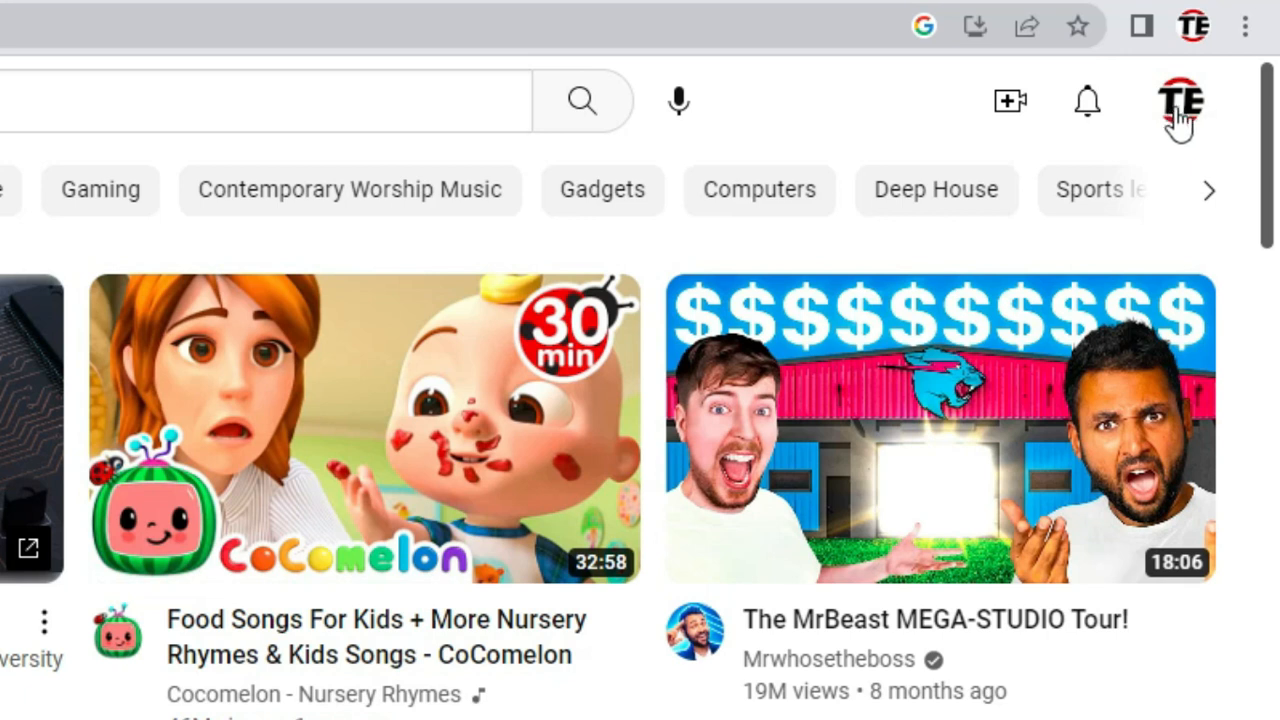
# Start creating a channel from the account and set its name to "Avenayah Studio"
pyautogui.click(1178, 112)
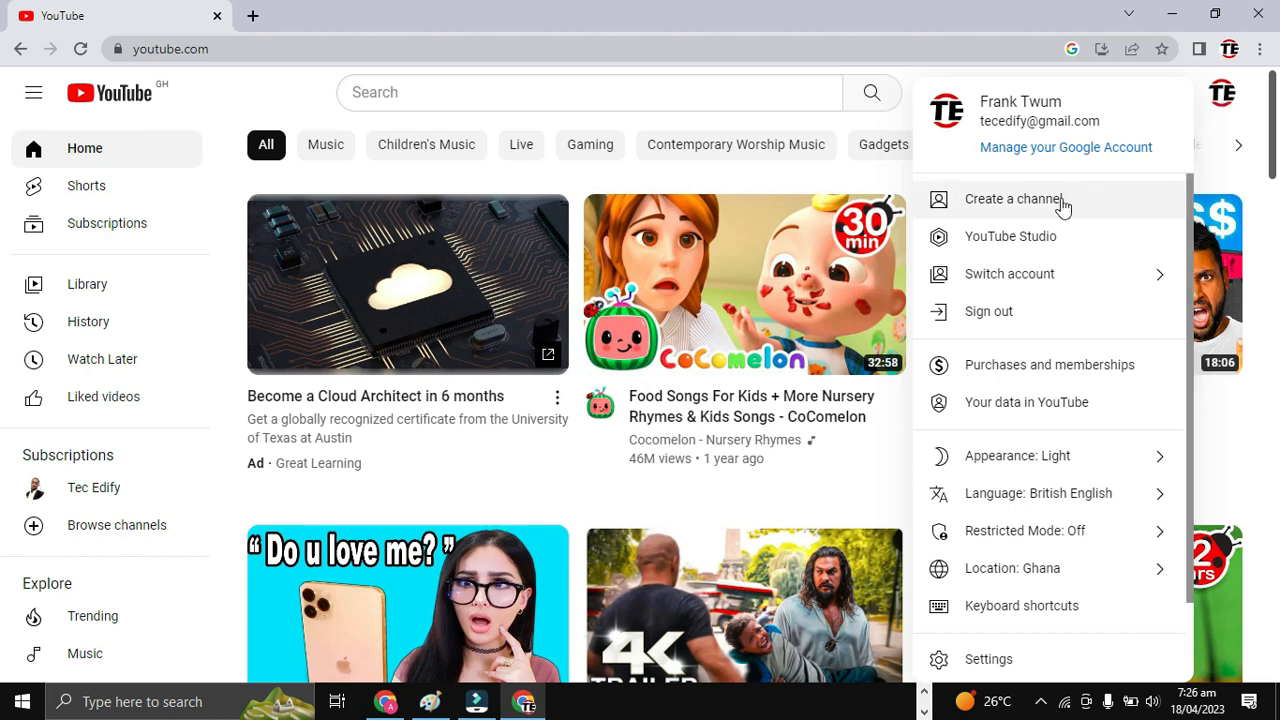
pyautogui.click(1063, 203)
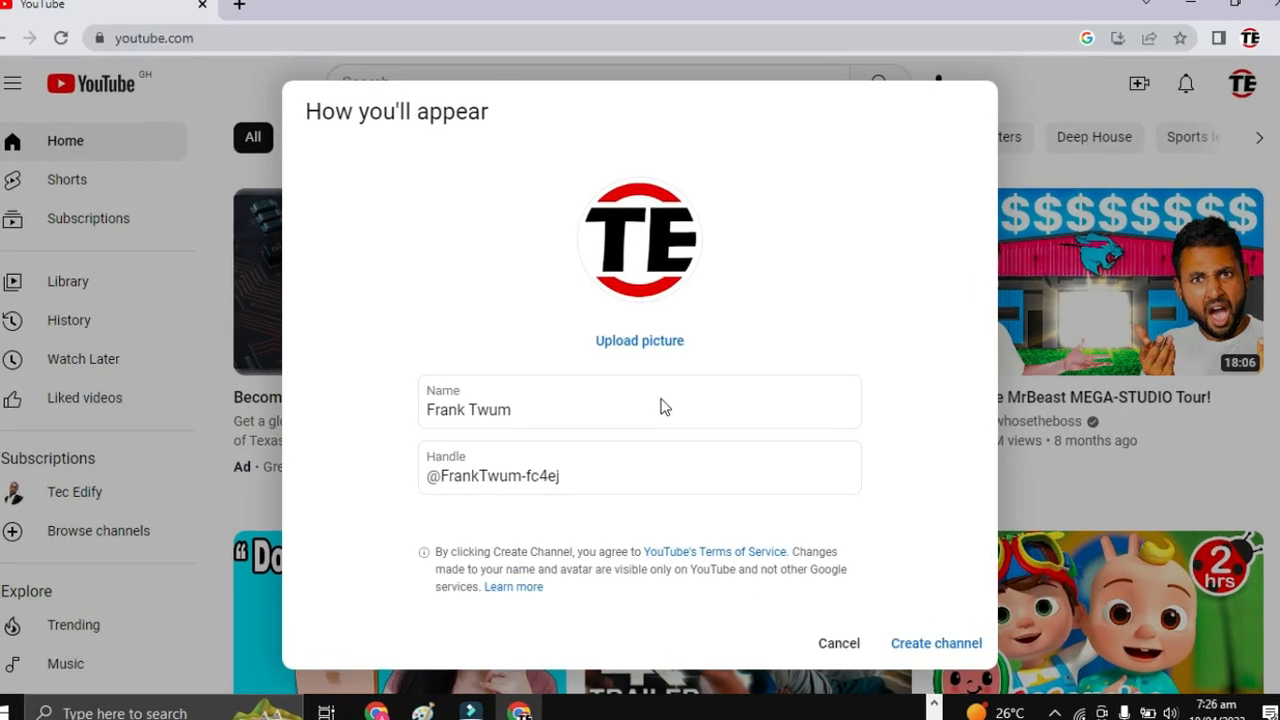
pyautogui.click(513, 413)
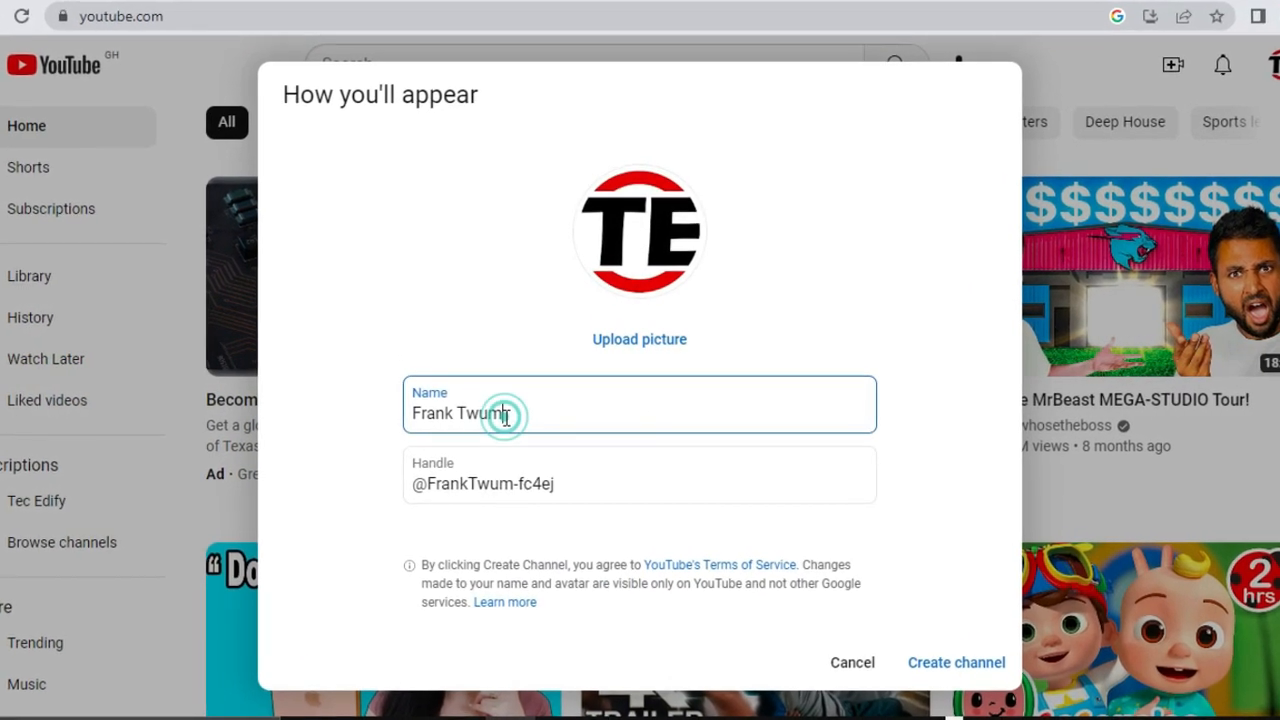
pyautogui.moveTo(505, 417); pyautogui.dragTo(411, 422)
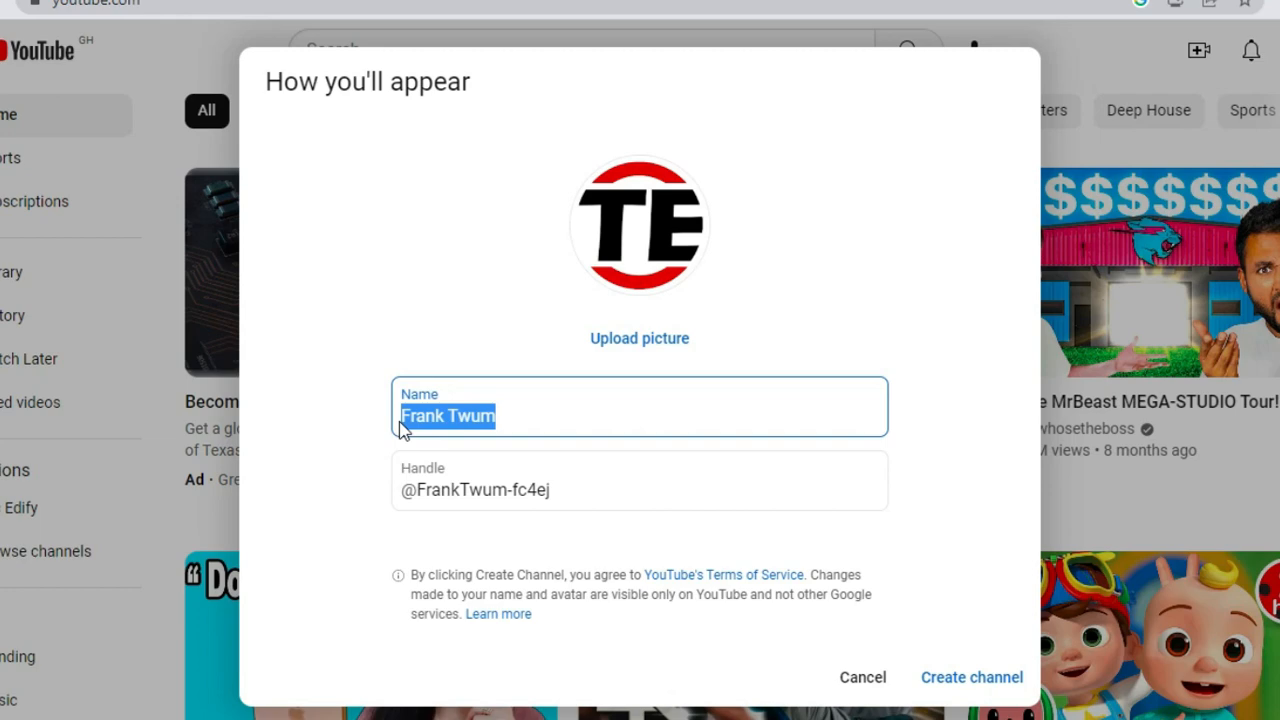
pyautogui.write('Avenayah Studio')
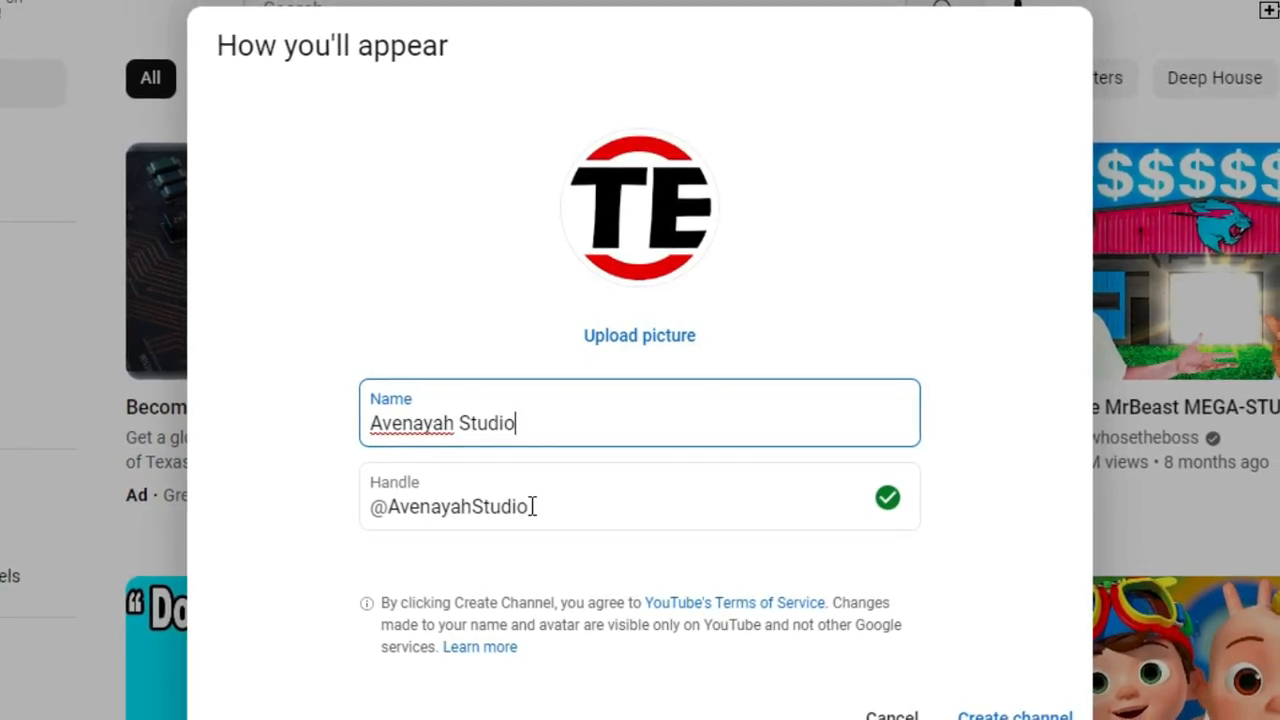
pyautogui.click(532, 506)
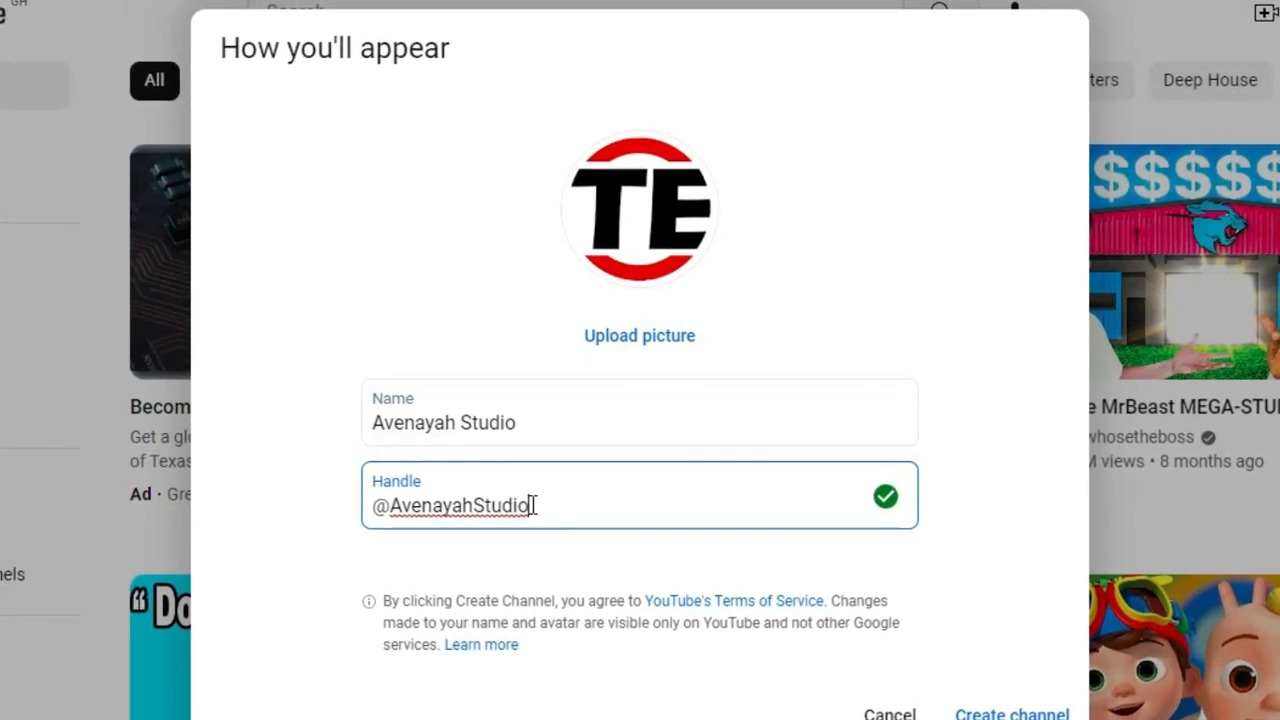
pyautogui.moveTo(533, 505); pyautogui.dragTo(397, 503)
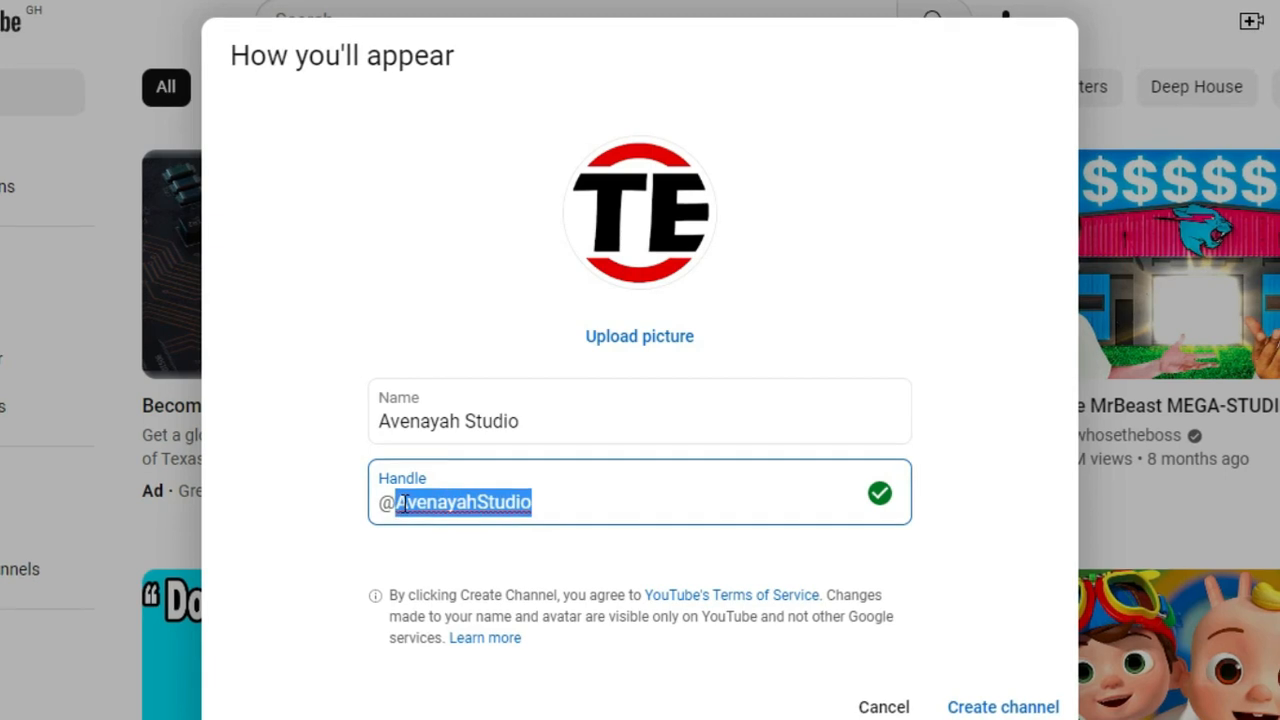
pyautogui.click(543, 505)
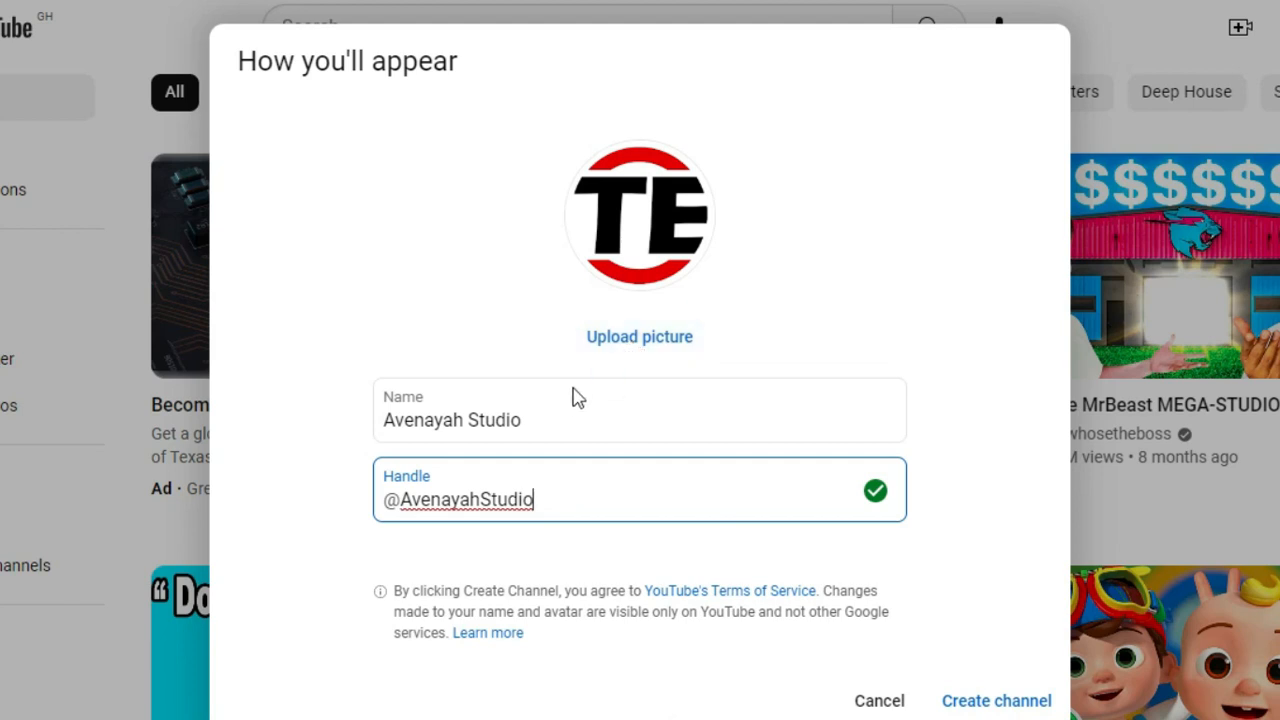
# Choose the red play-button logo image from the Desktop folder as the channel's picture
pyautogui.click(637, 340)
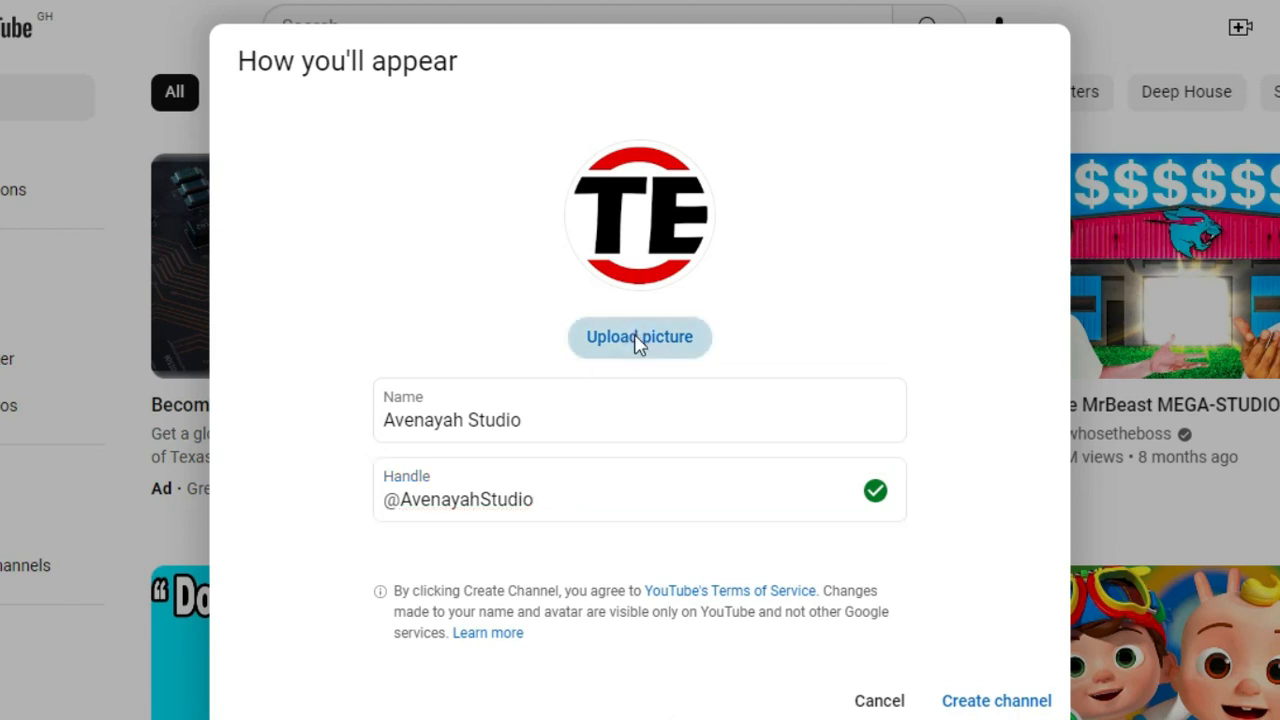
pyautogui.click(466, 362)
pyautogui.click(410, 322)
pyautogui.scroll(-5, 1073, 376)
pyautogui.click(414, 181)
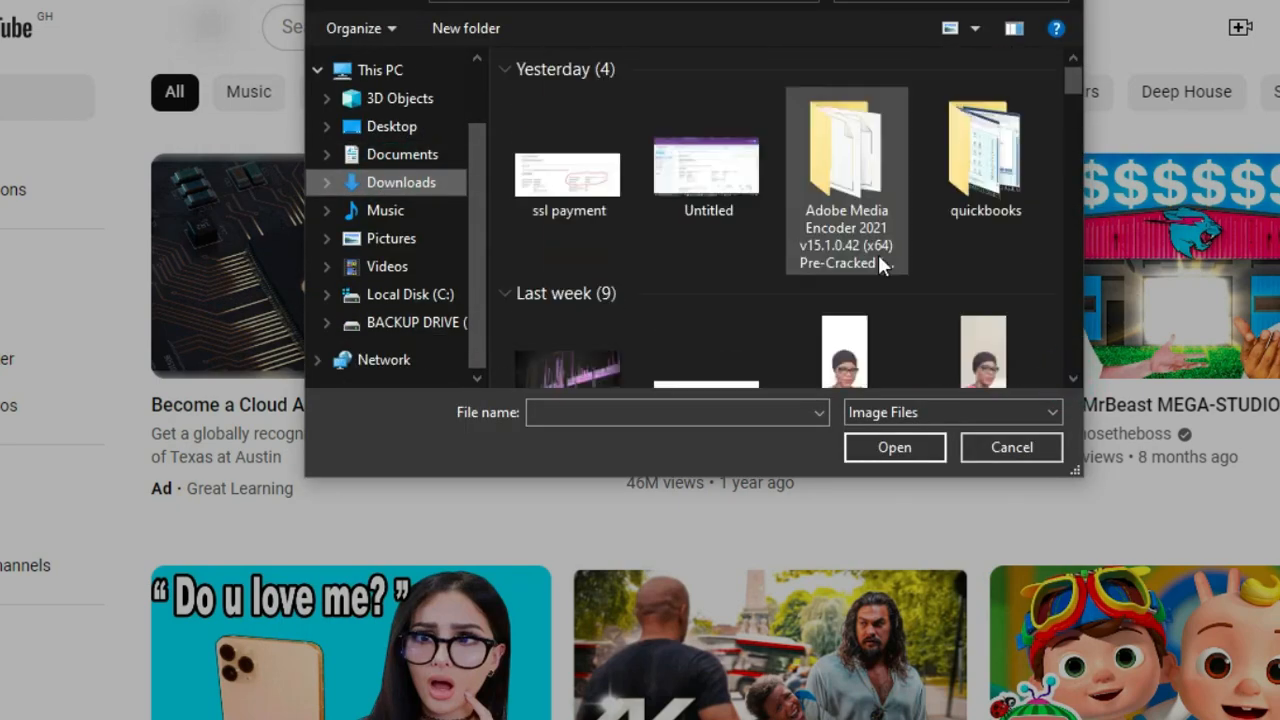
pyautogui.click(391, 126)
pyautogui.doubleClick(549, 145)
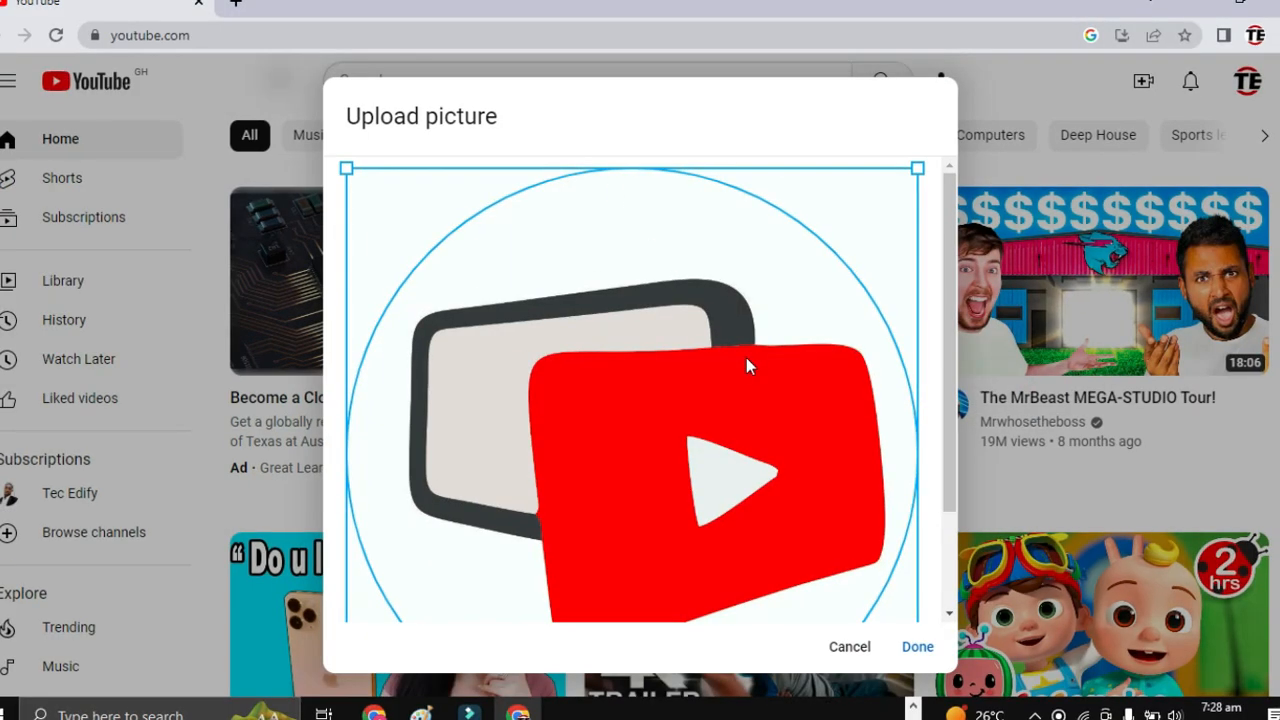
# Check the circular crop around the whole logo, accept the picture and create the channel
pyautogui.scroll(-3, 746, 357)
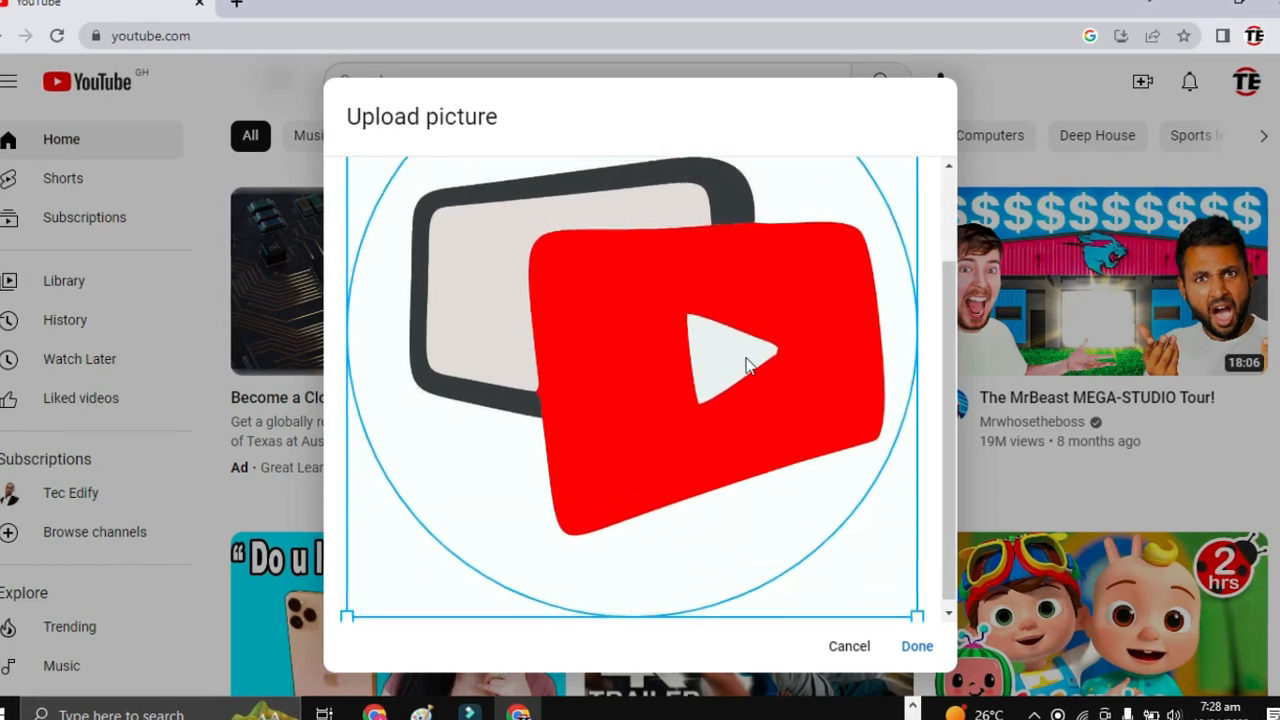
pyautogui.scroll(3, 746, 360)
pyautogui.scroll(-3, 745, 365)
pyautogui.scroll(4, 745, 365)
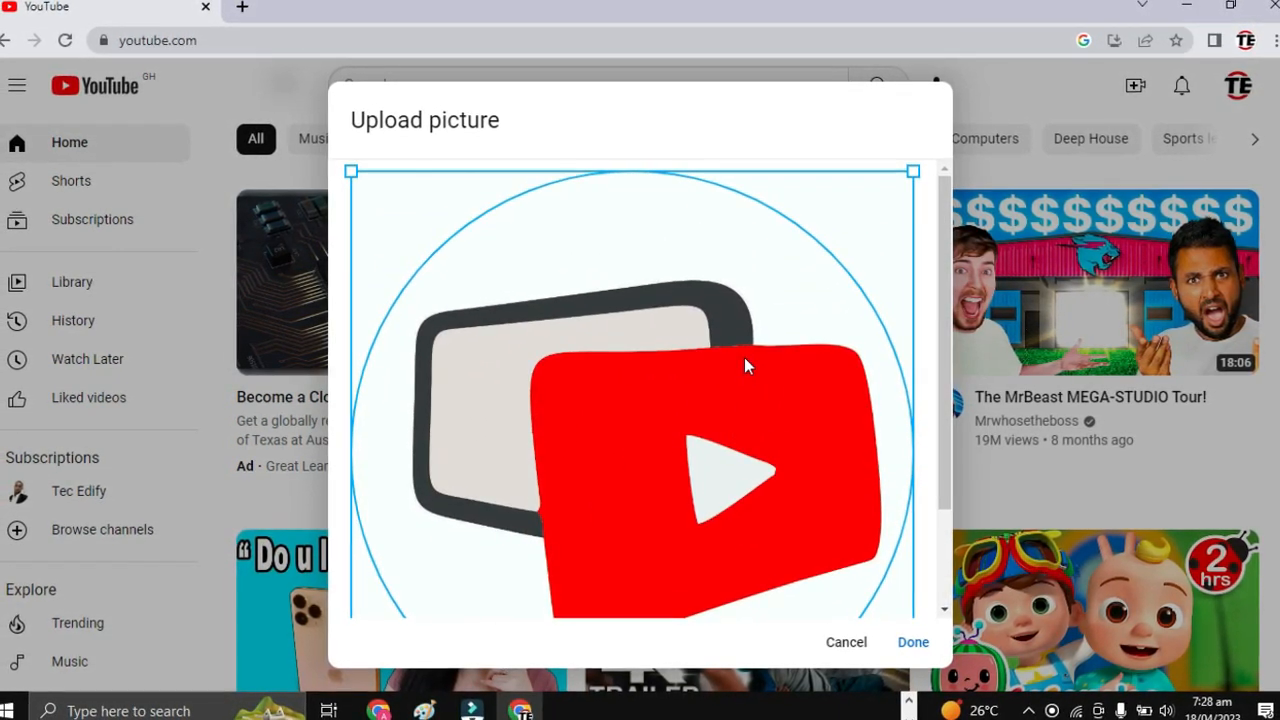
pyautogui.scroll(-3, 744, 367)
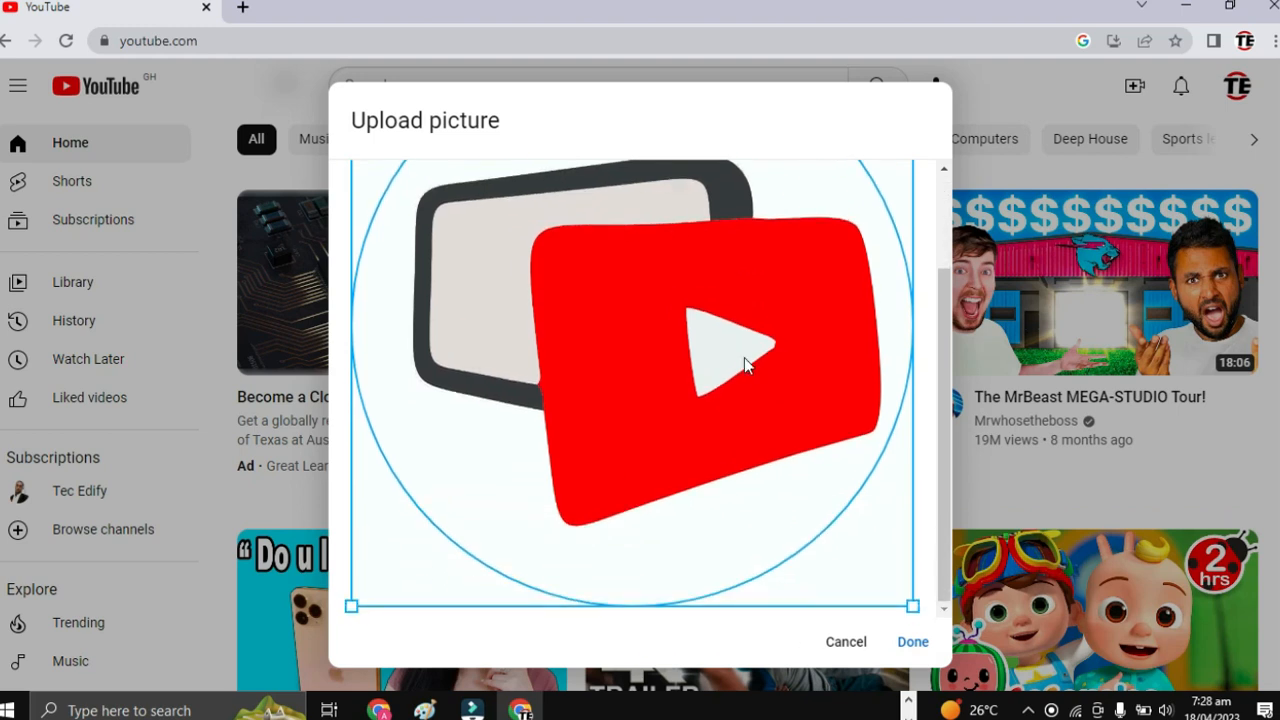
pyautogui.scroll(3, 744, 357)
pyautogui.scroll(-3, 744, 357)
pyautogui.click(911, 643)
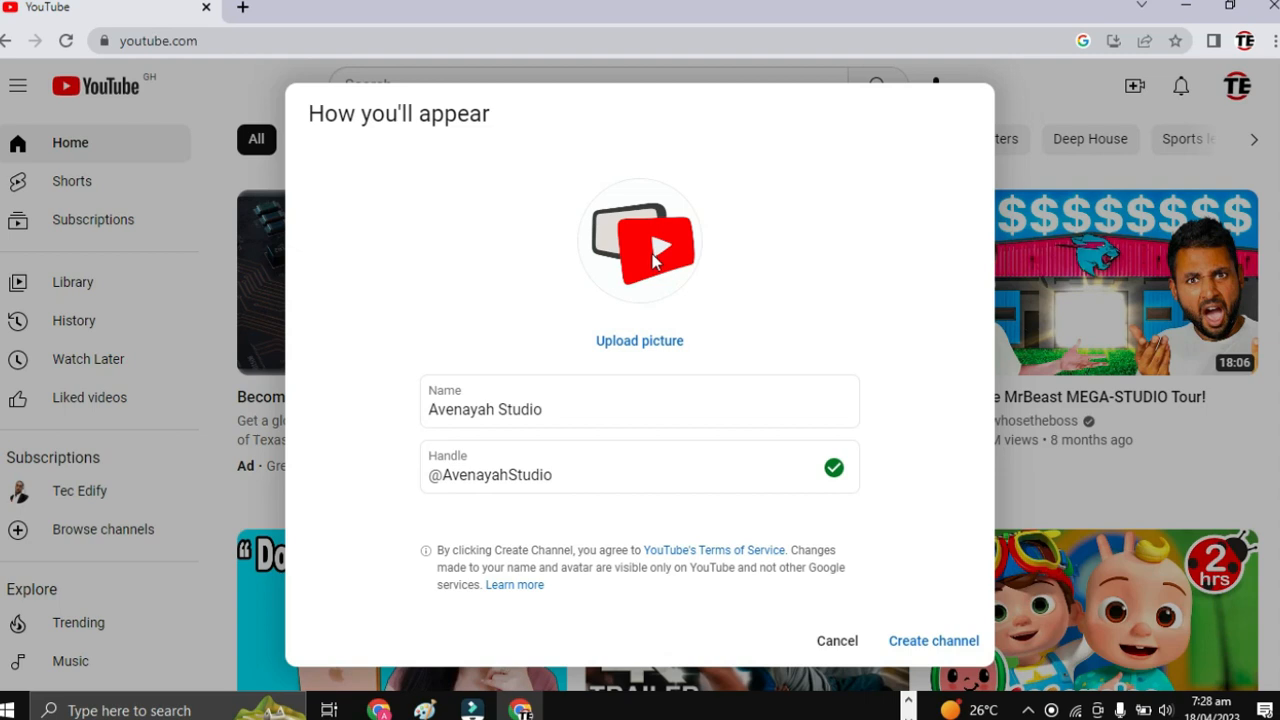
pyautogui.click(933, 641)
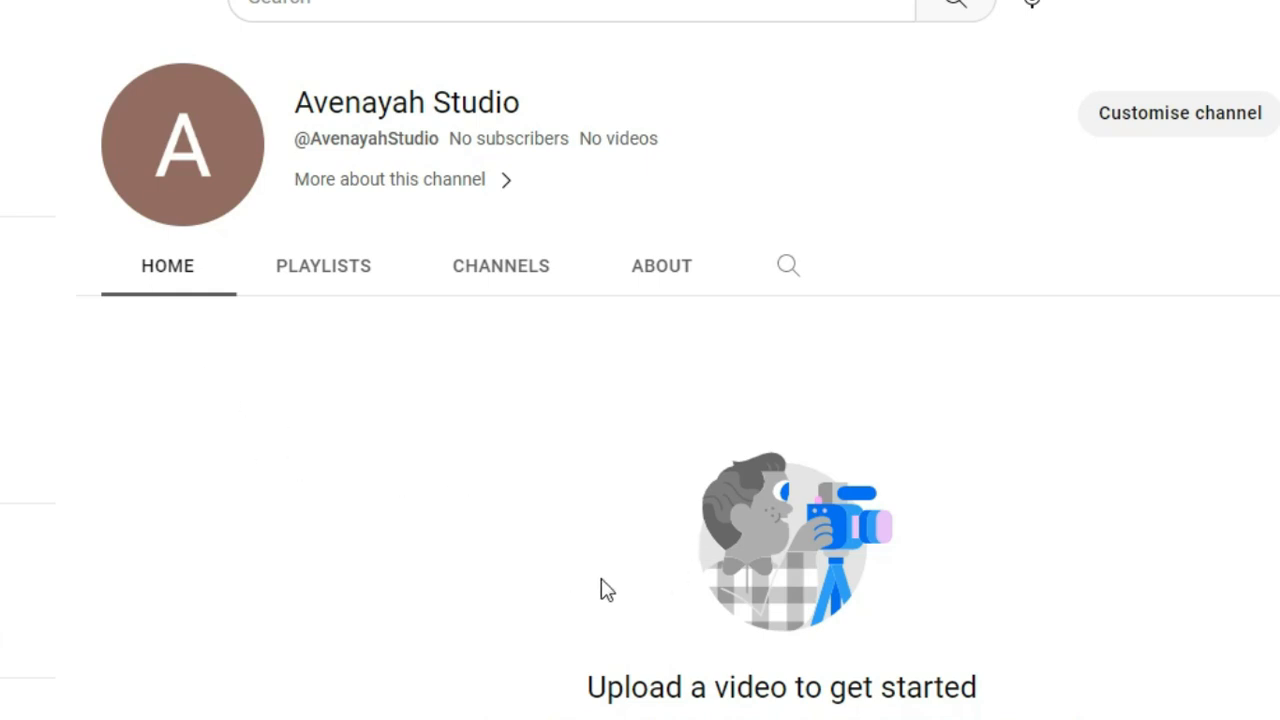
# View the new channel's Playlists, Channels and About sections
pyautogui.click(323, 279)
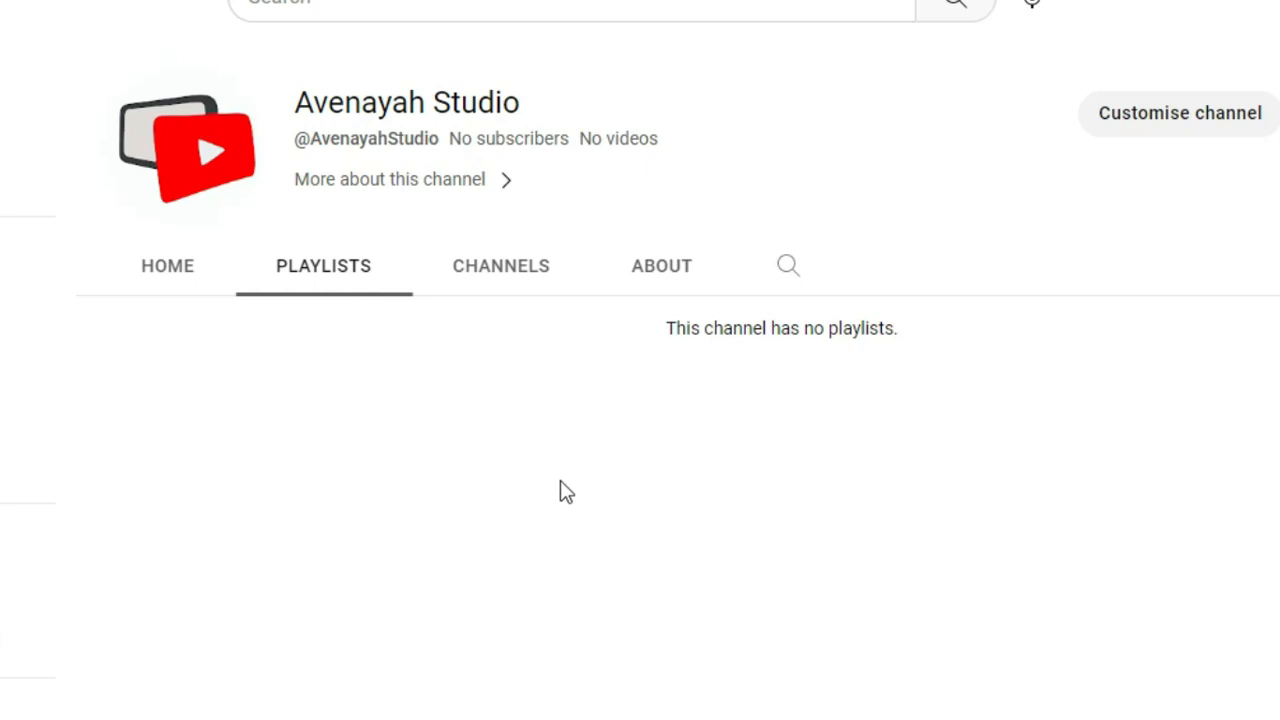
pyautogui.click(514, 280)
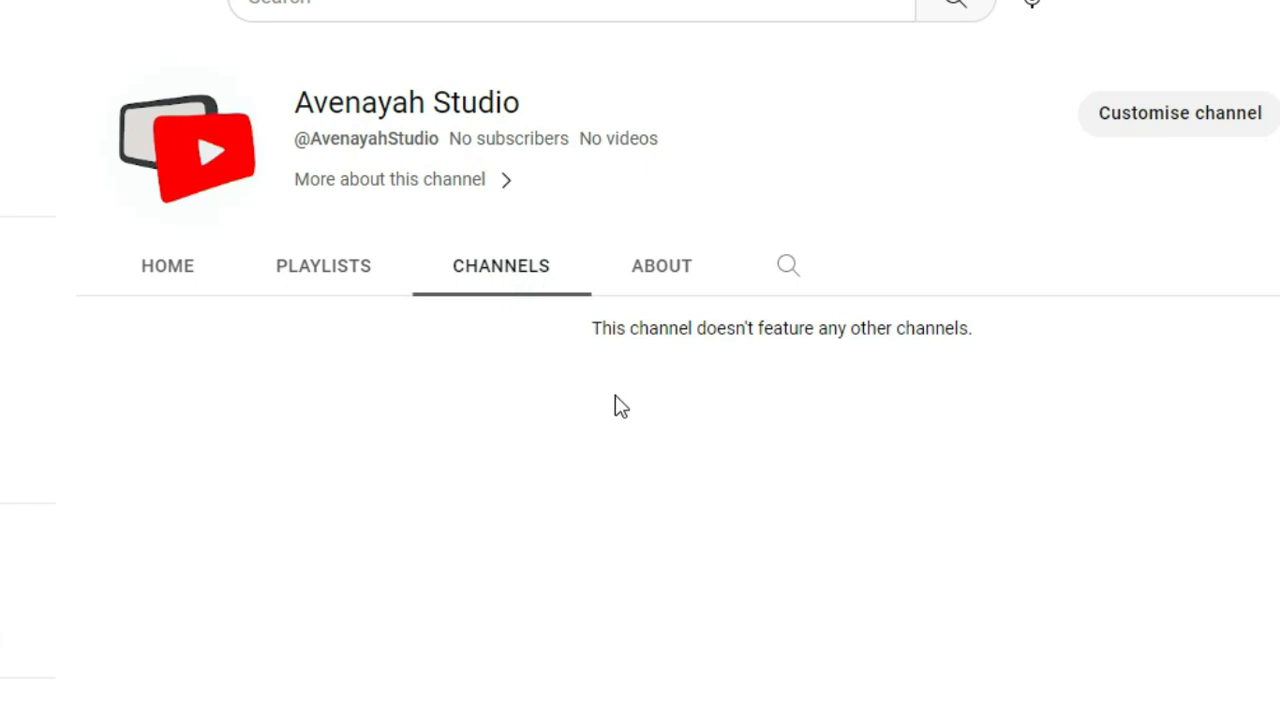
pyautogui.click(654, 288)
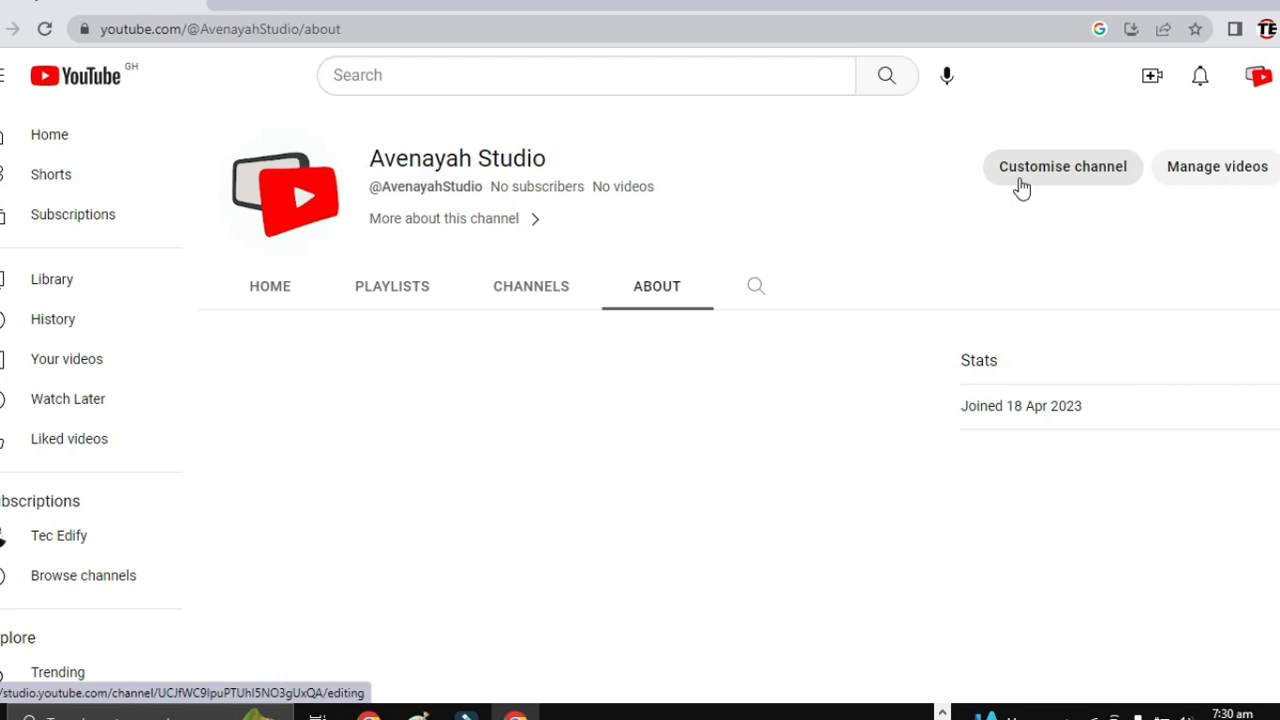
# Open the channel's customisation page in YouTube Studio and dismiss the welcome dialog, dark theme notice and playlists notice
pyautogui.click(1024, 172)
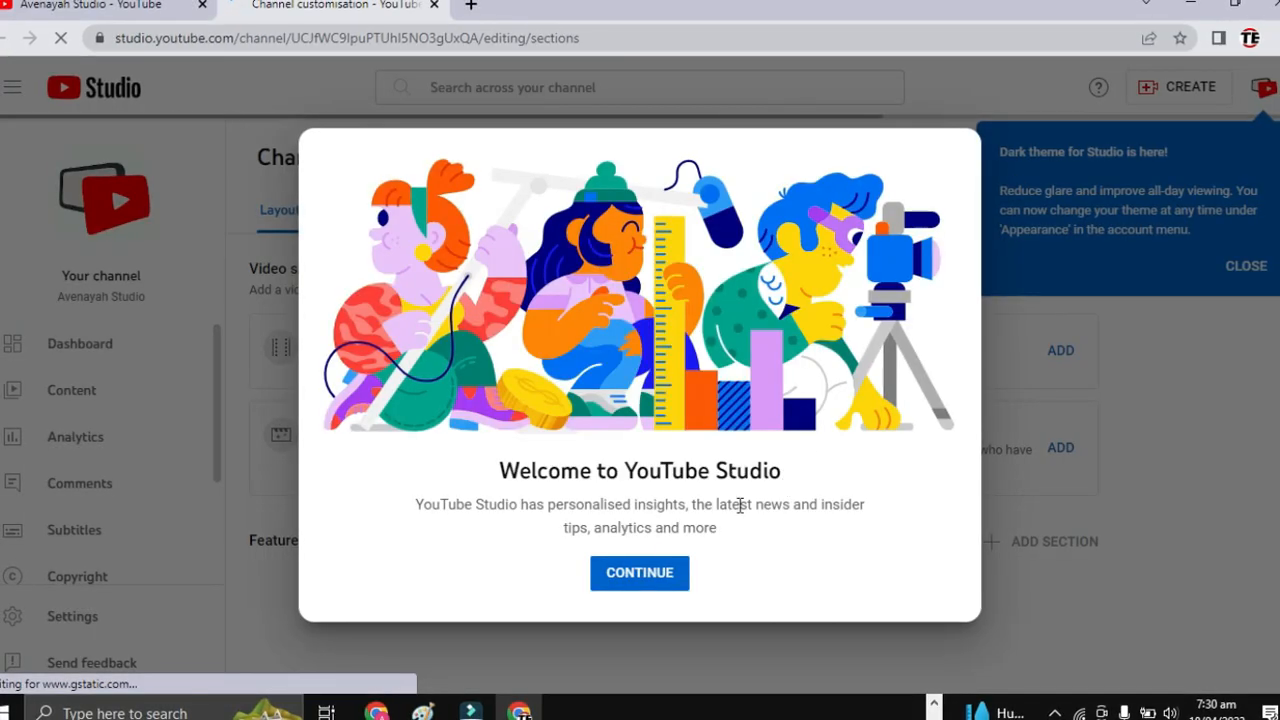
pyautogui.click(645, 576)
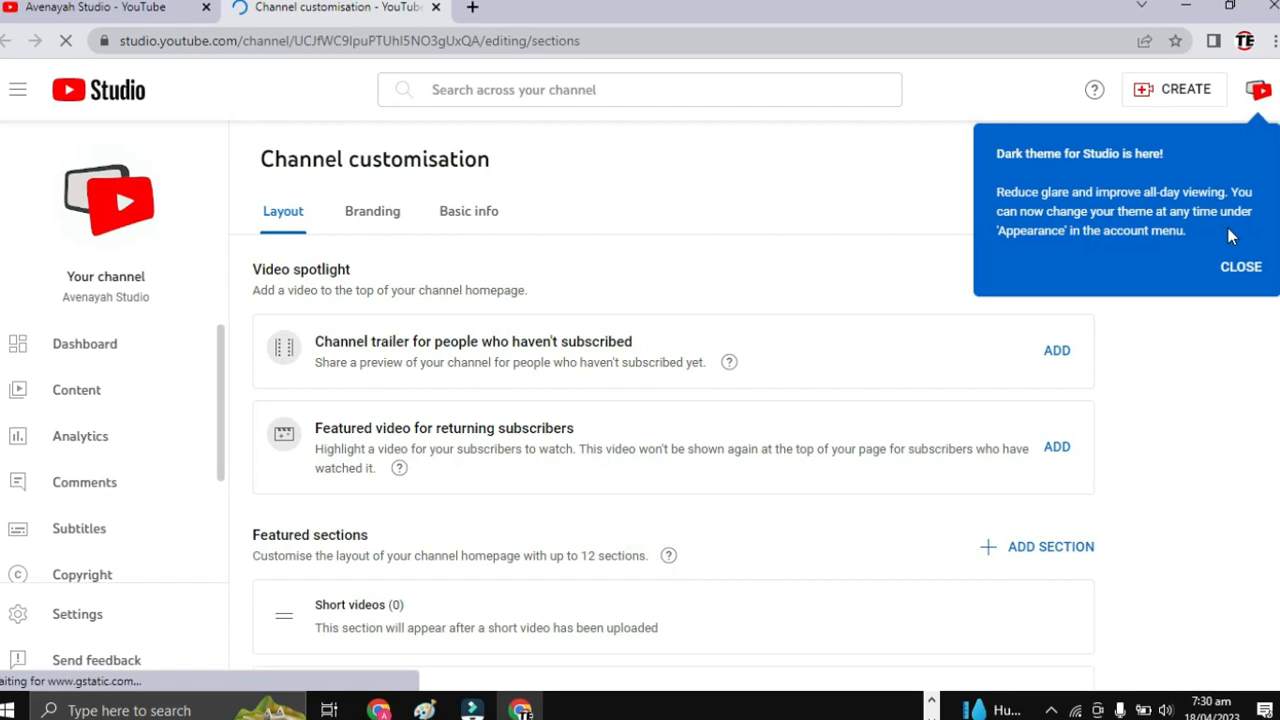
pyautogui.click(1240, 266)
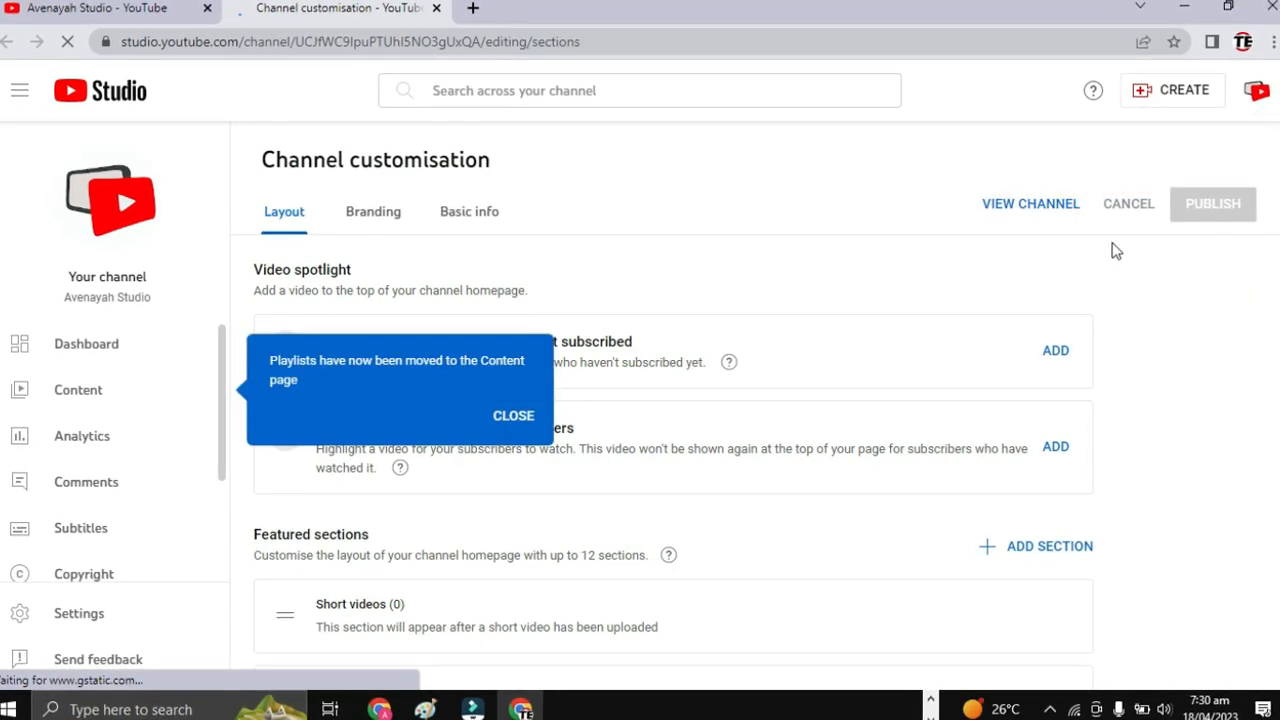
pyautogui.click(508, 424)
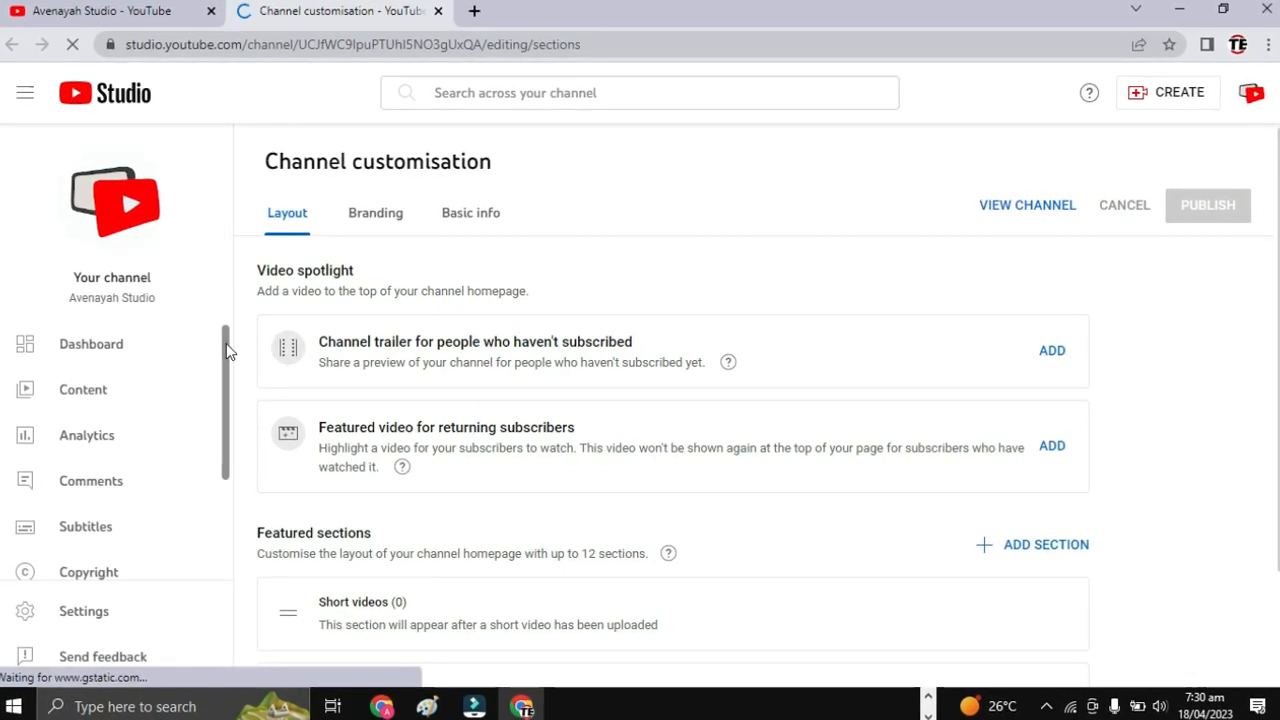
pyautogui.moveTo(226, 345)
pyautogui.mouseDown()
pyautogui.moveTo(228, 378)
pyautogui.moveTo(225, 346)
pyautogui.mouseUp()
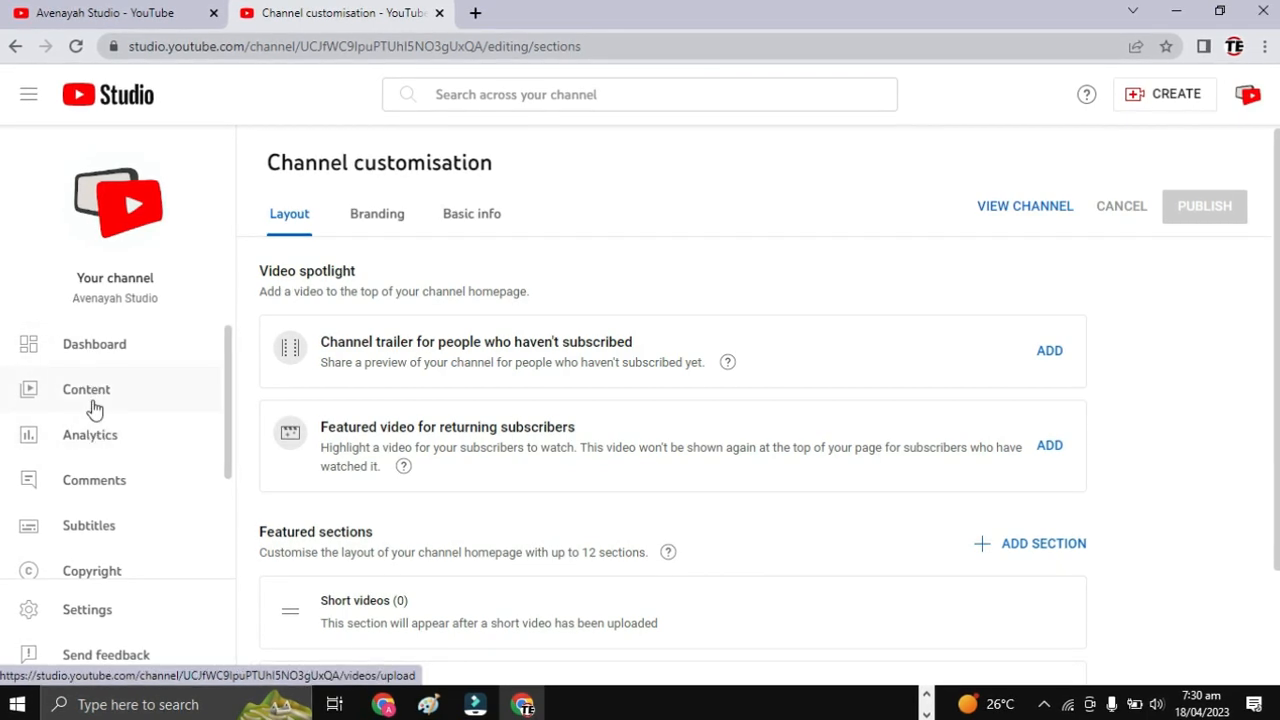
# View the channel's Dashboard, Content, Analytics, Comments and Subtitles pages, and return to the Dashboard
pyautogui.click(97, 350)
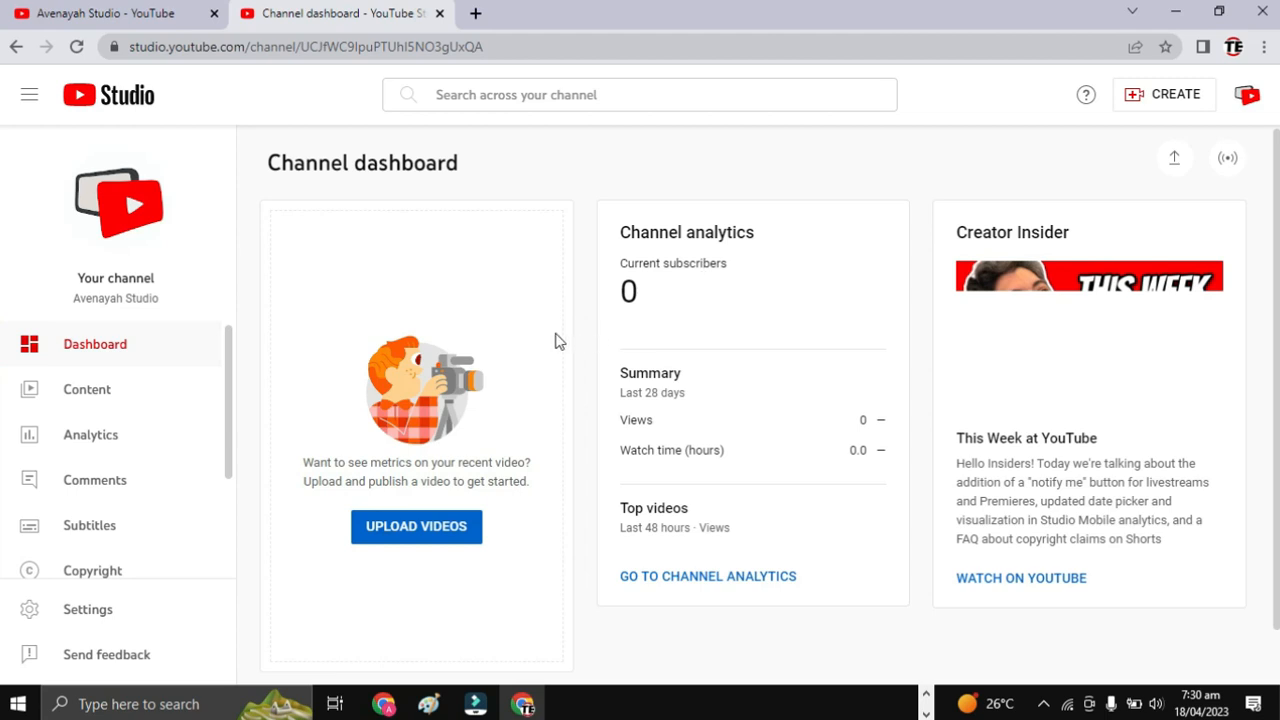
pyautogui.click(131, 404)
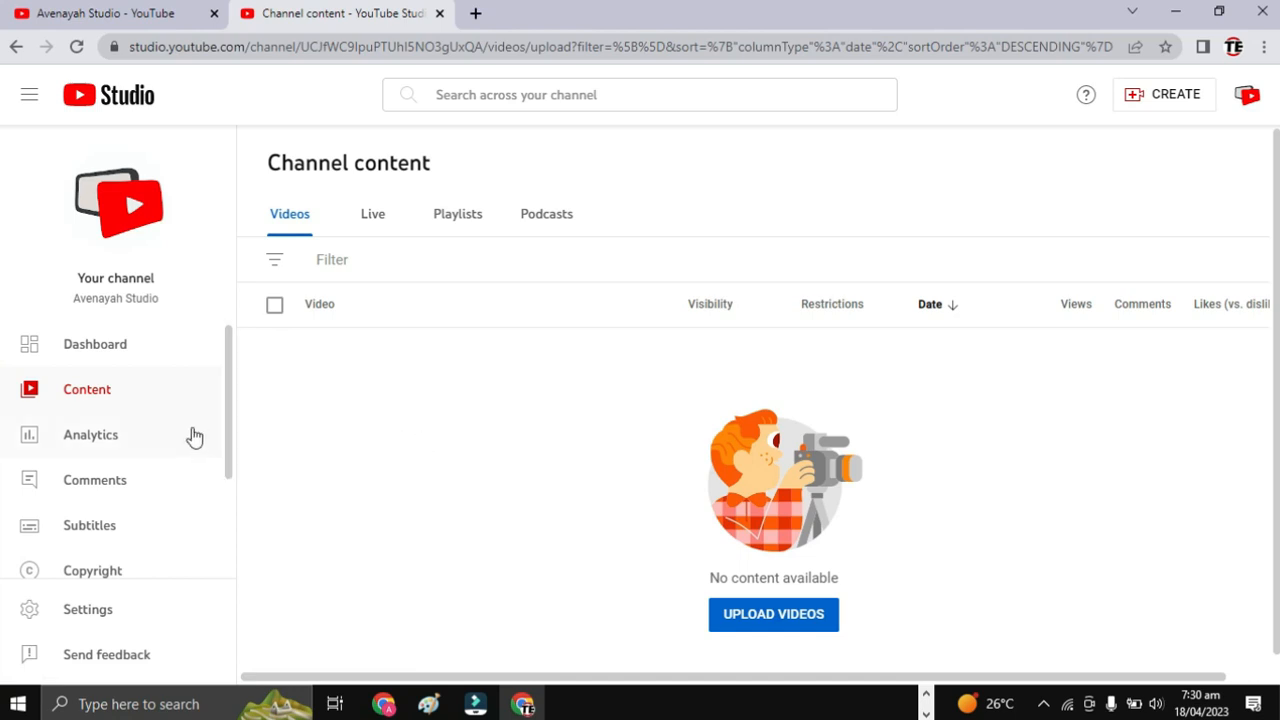
pyautogui.click(114, 441)
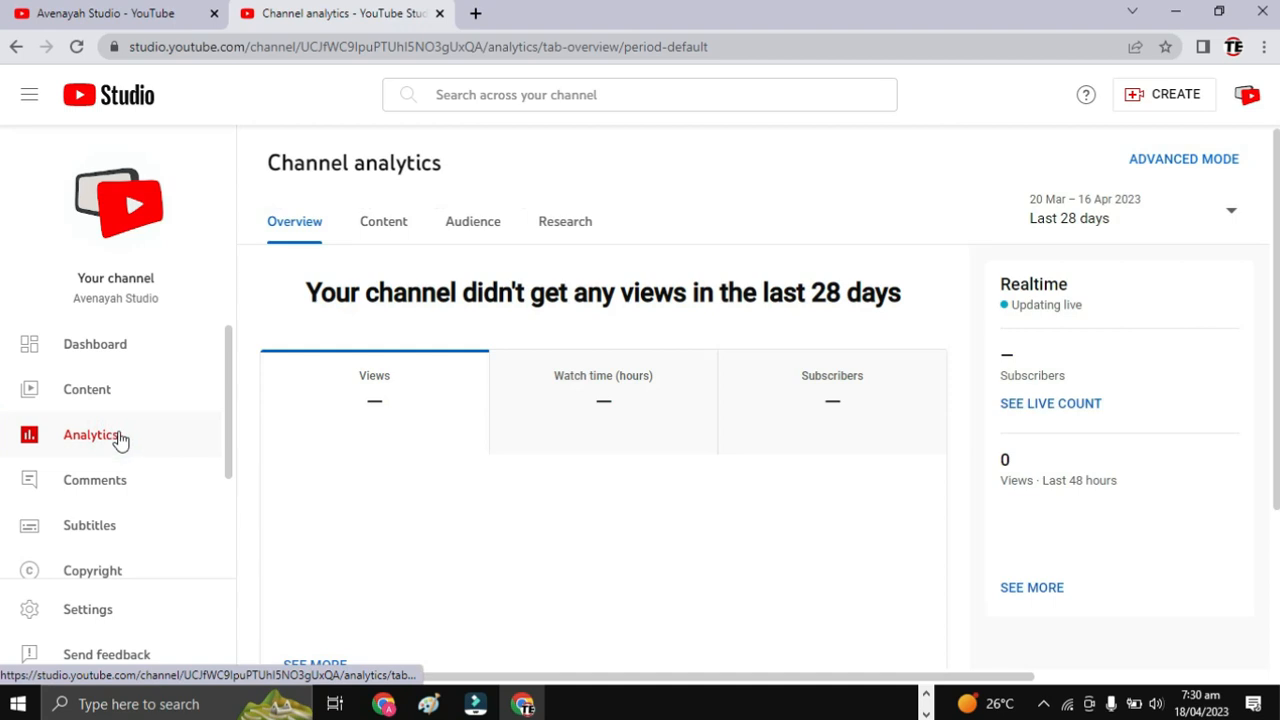
pyautogui.moveTo(612, 410)
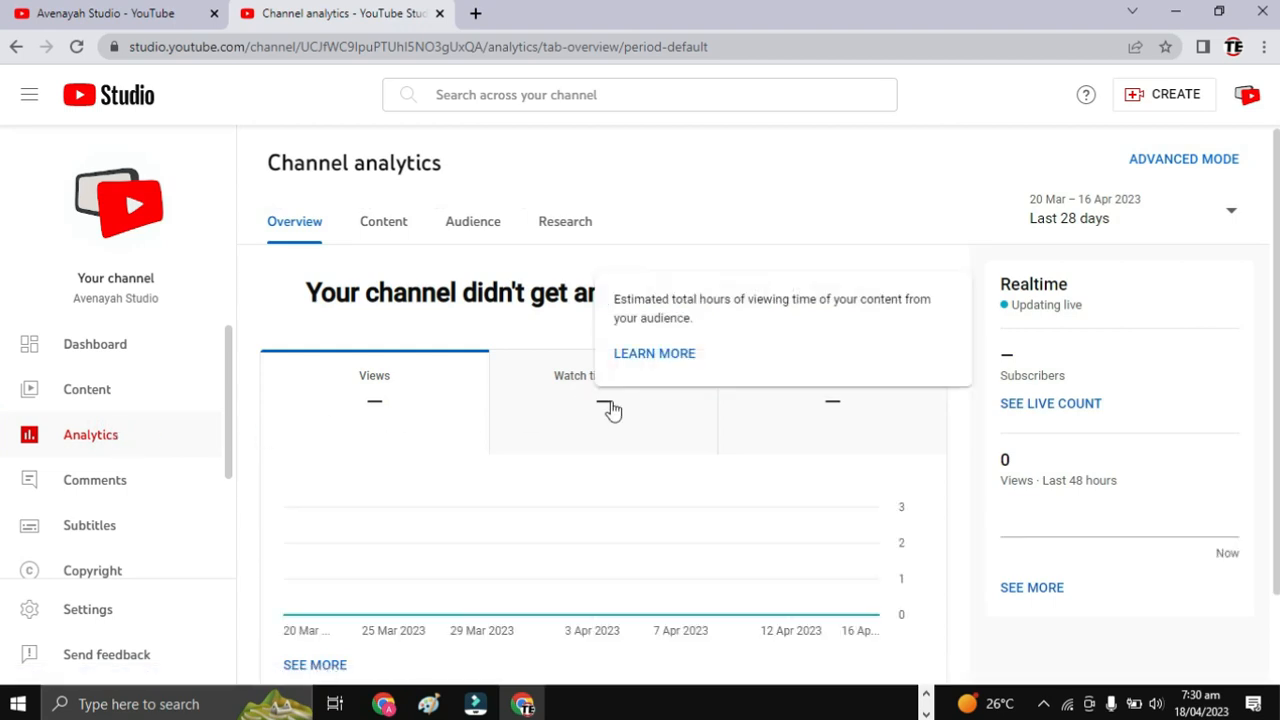
pyautogui.moveTo(343, 545)
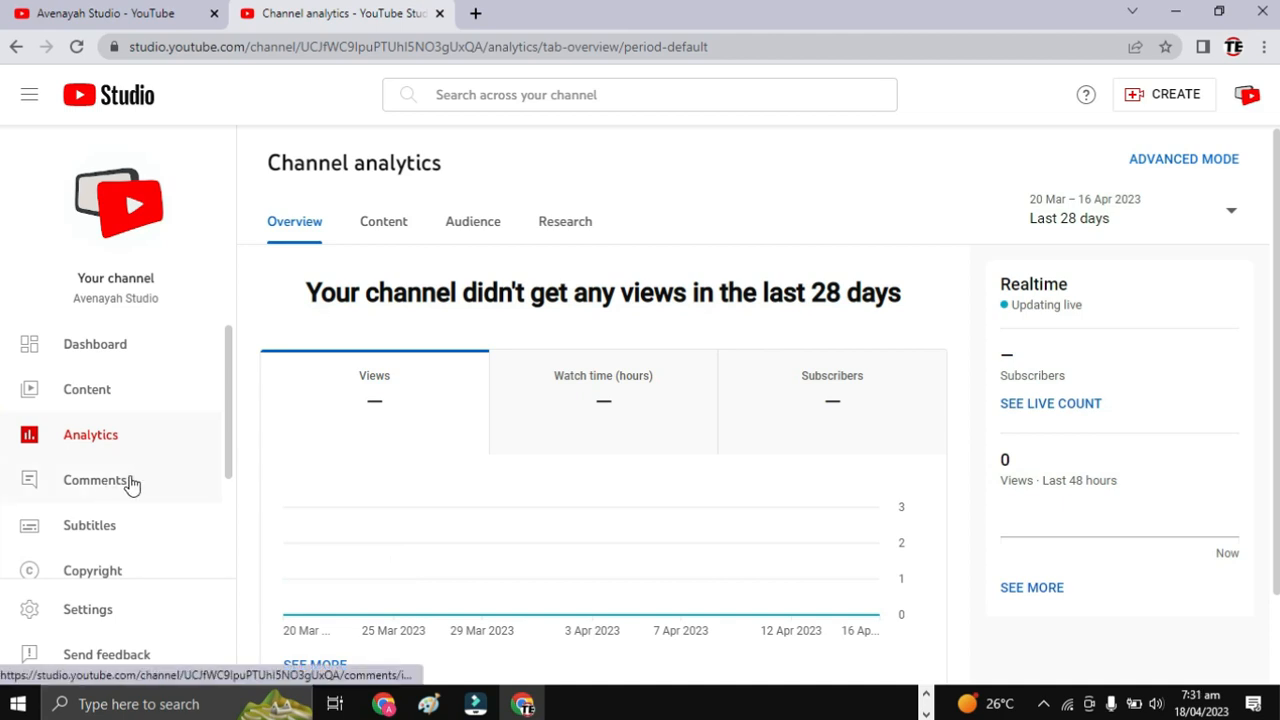
pyautogui.click(104, 492)
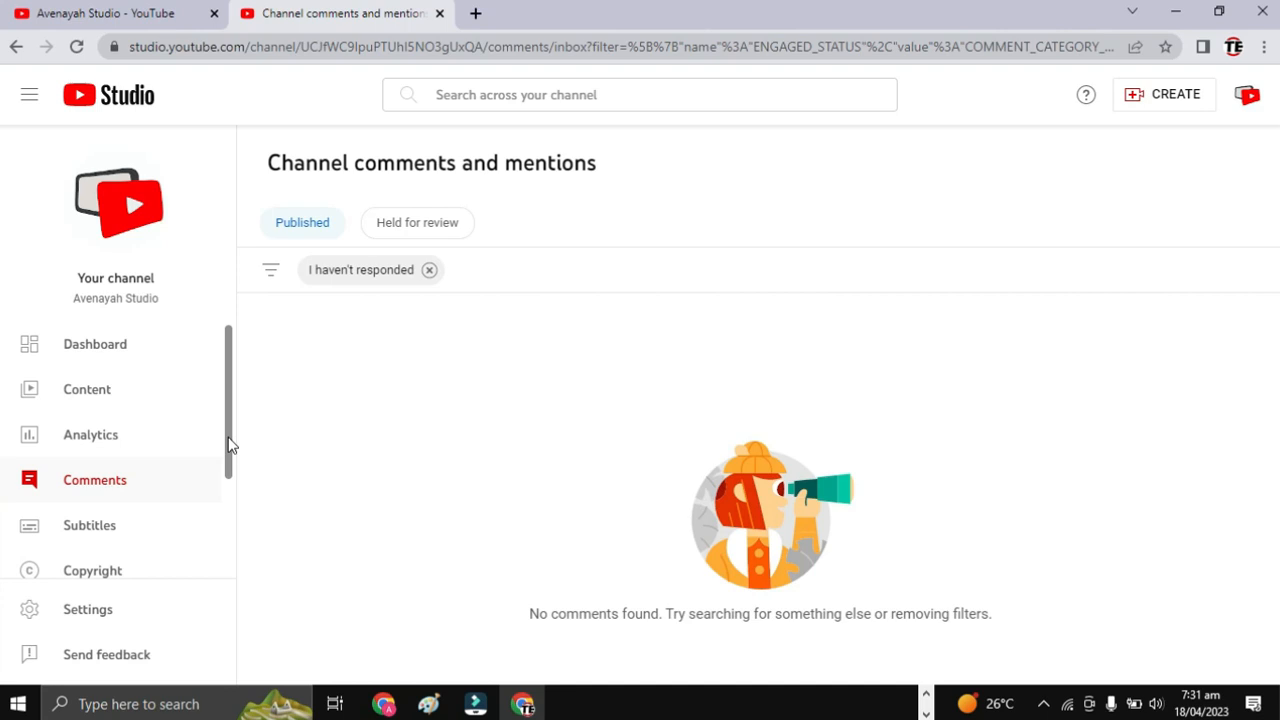
pyautogui.scroll(-1, 229, 440)
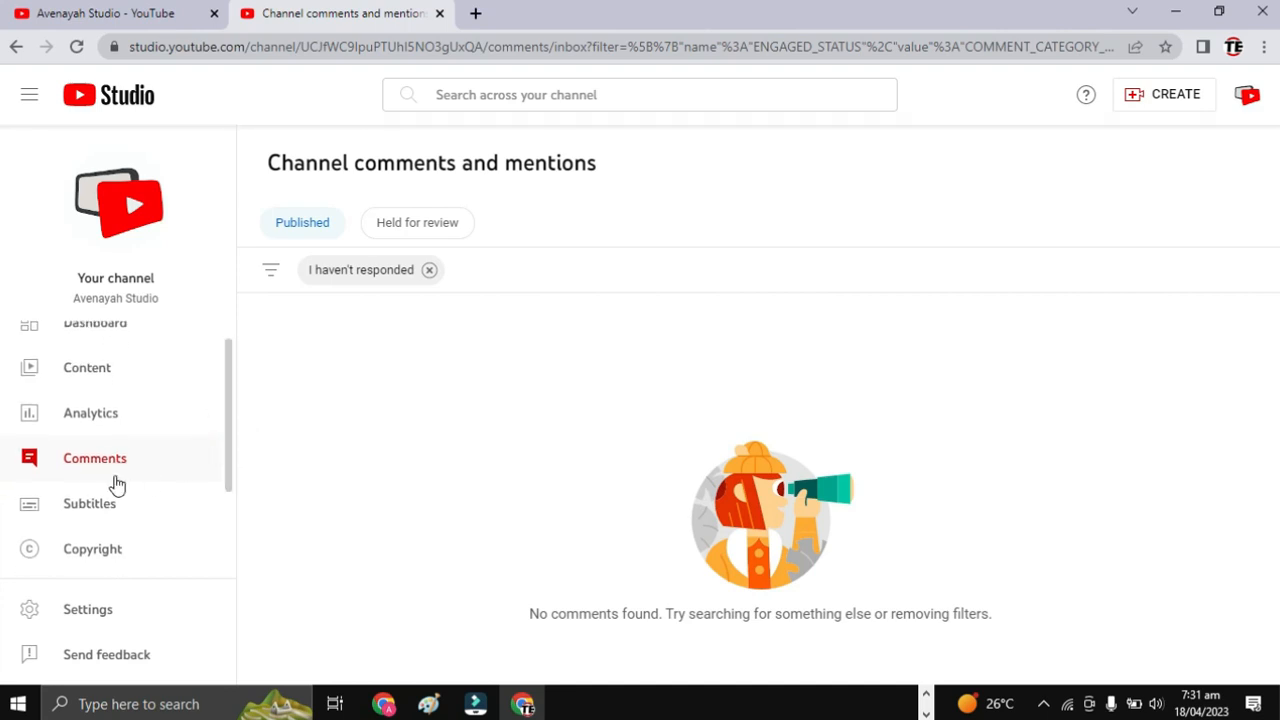
pyautogui.click(92, 507)
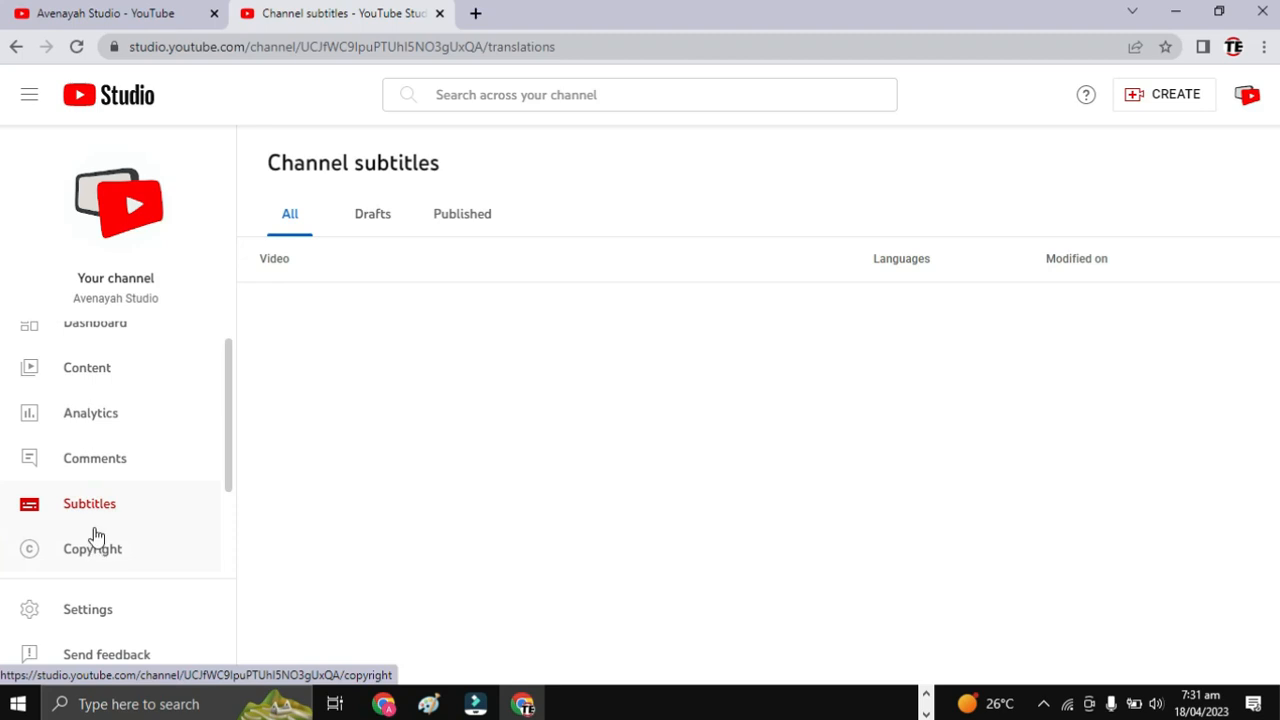
pyautogui.click(122, 342)
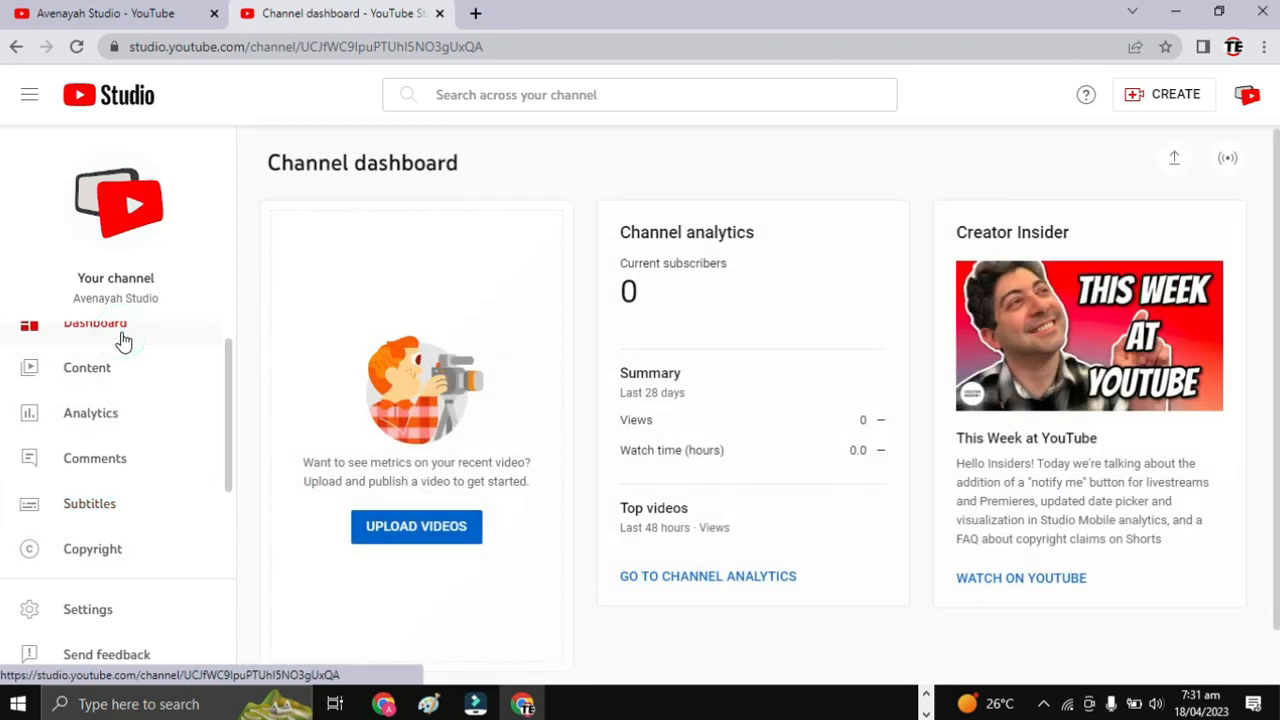
# Return to the channel customisation page and view its Branding, Basic info and Layout sections
pyautogui.scroll(1, 228, 365)
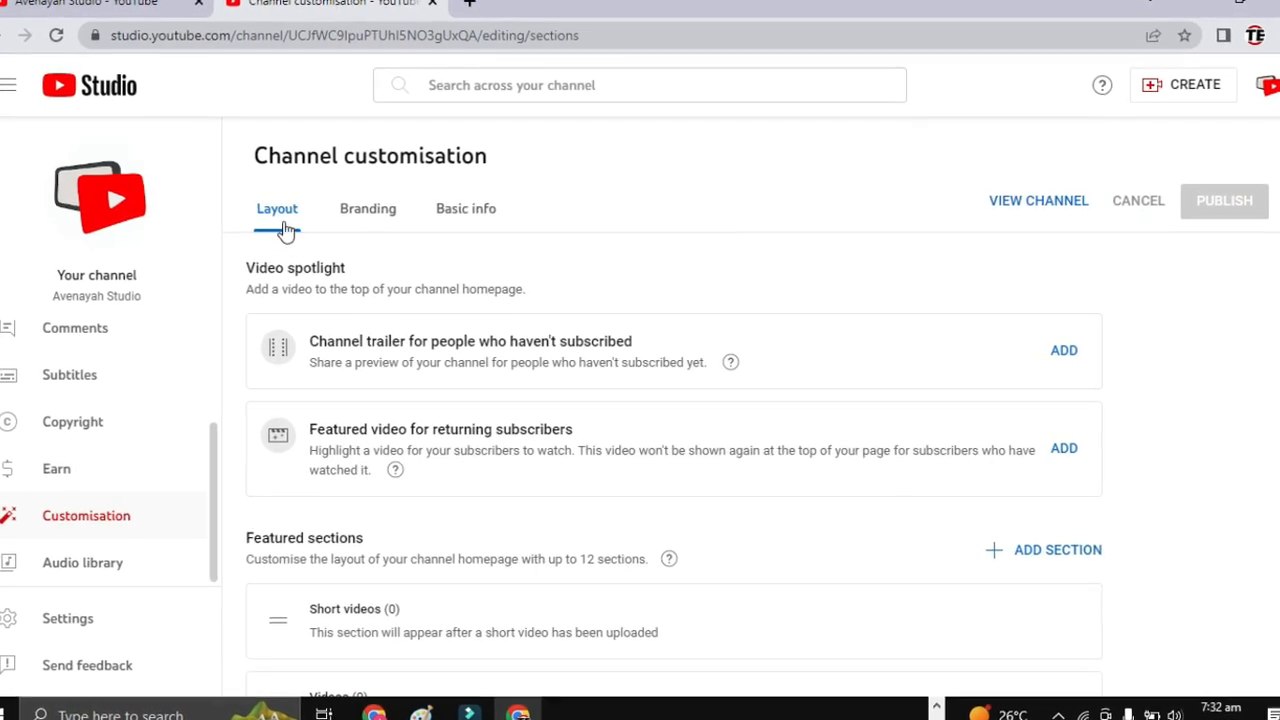
pyautogui.click(356, 217)
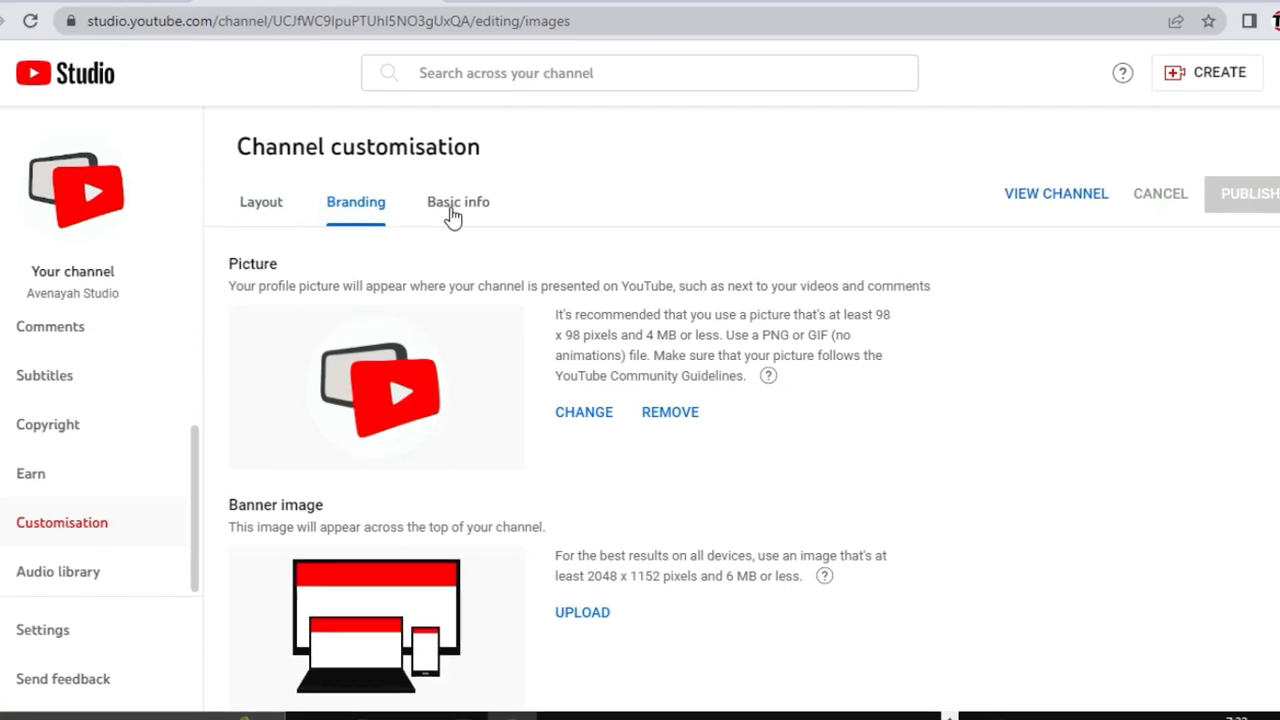
pyautogui.click(456, 217)
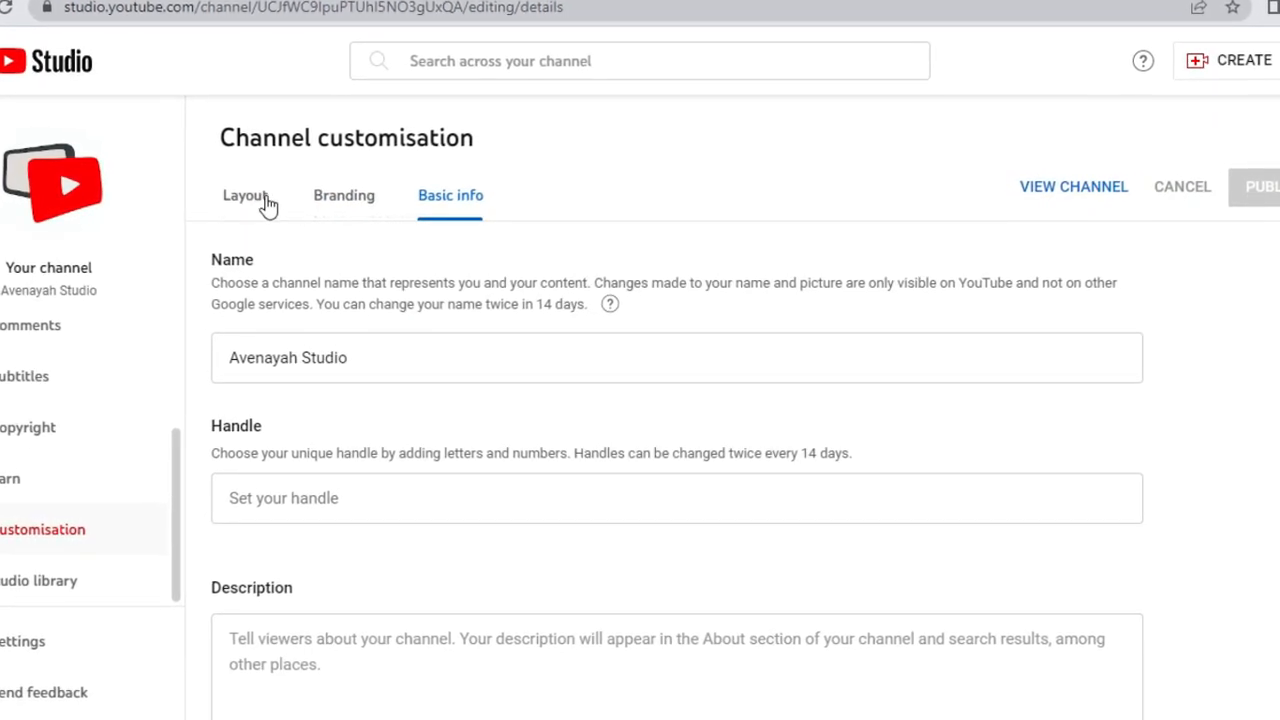
pyautogui.click(263, 205)
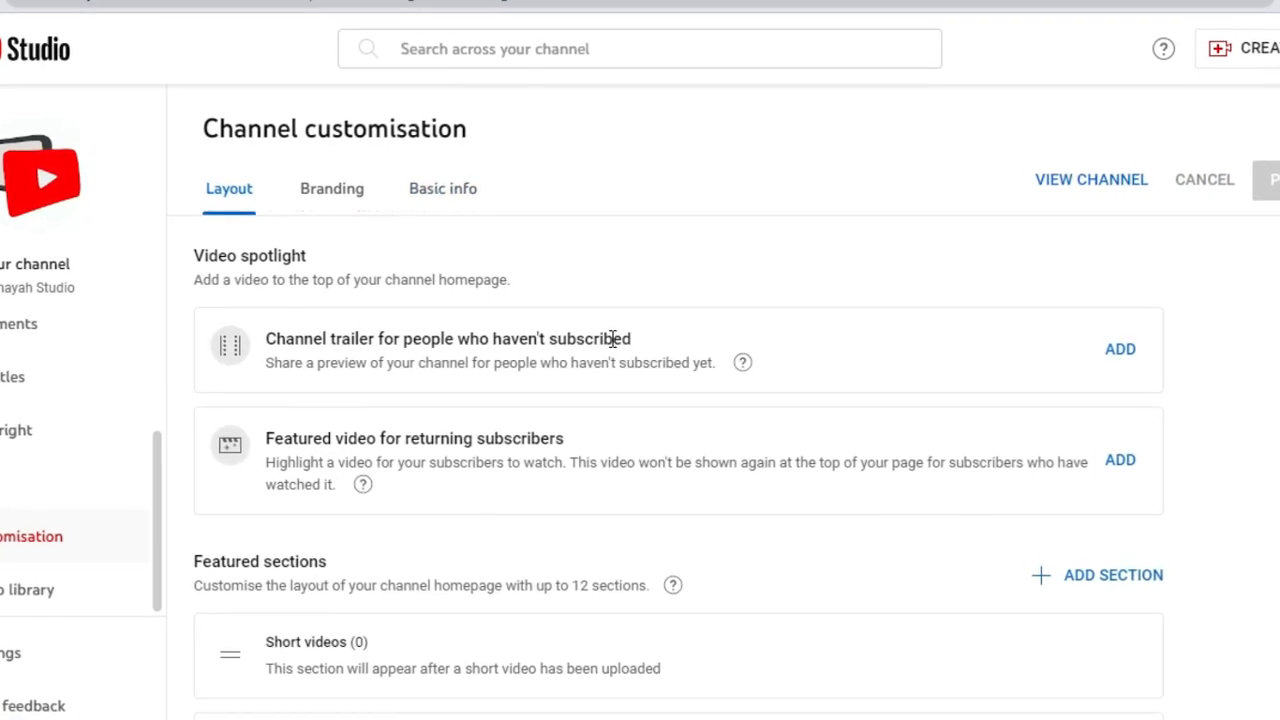
# Examine the video spotlight and featured sections options in the channel layout
pyautogui.scroll(-2, 608, 337)
pyautogui.scroll(1, 687, 397)
pyautogui.click(688, 402)
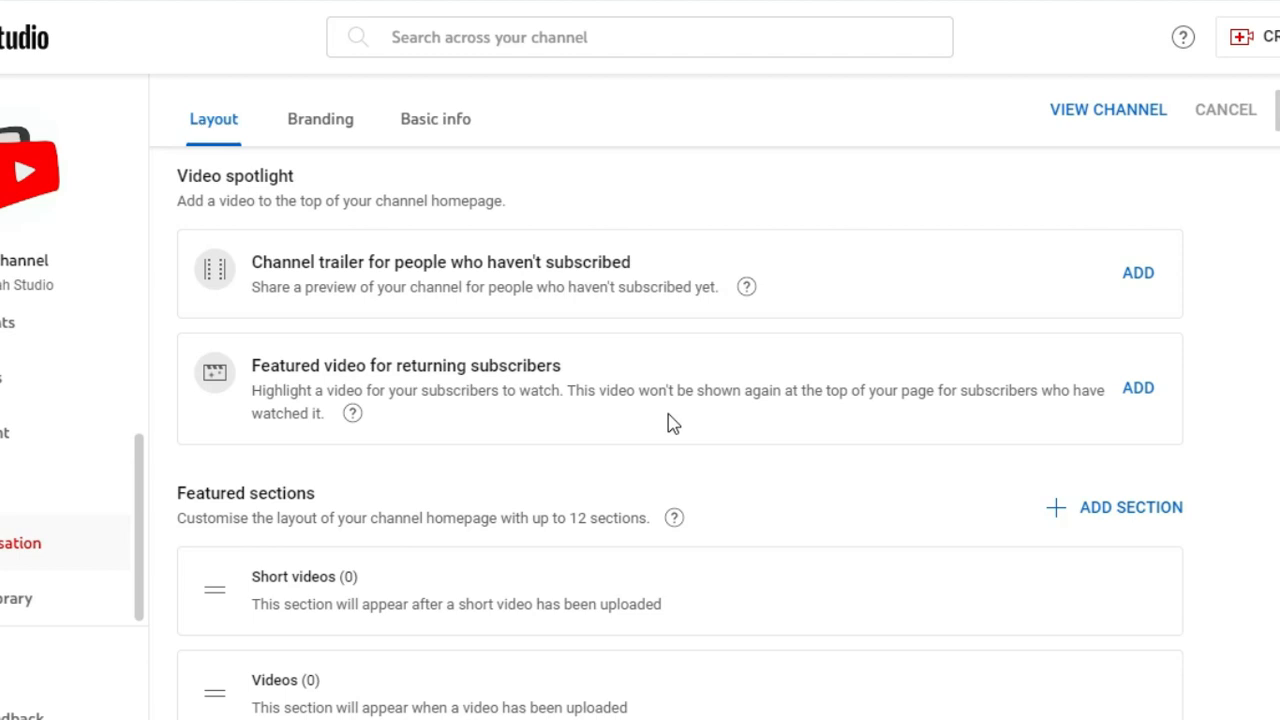
pyautogui.scroll(-1, 672, 424)
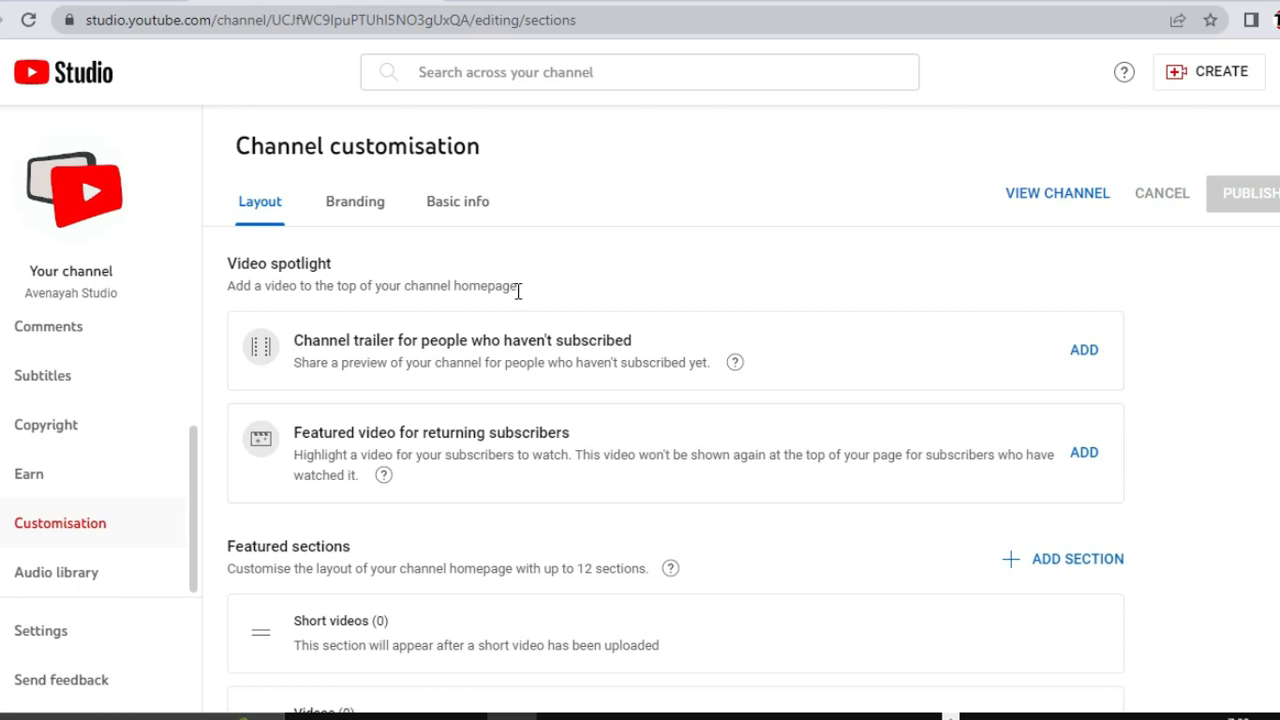
# Review the picture and banner image requirements under Branding, and view the Mrwhosetheboss channel's banner in a new tab as an example
pyautogui.click(366, 205)
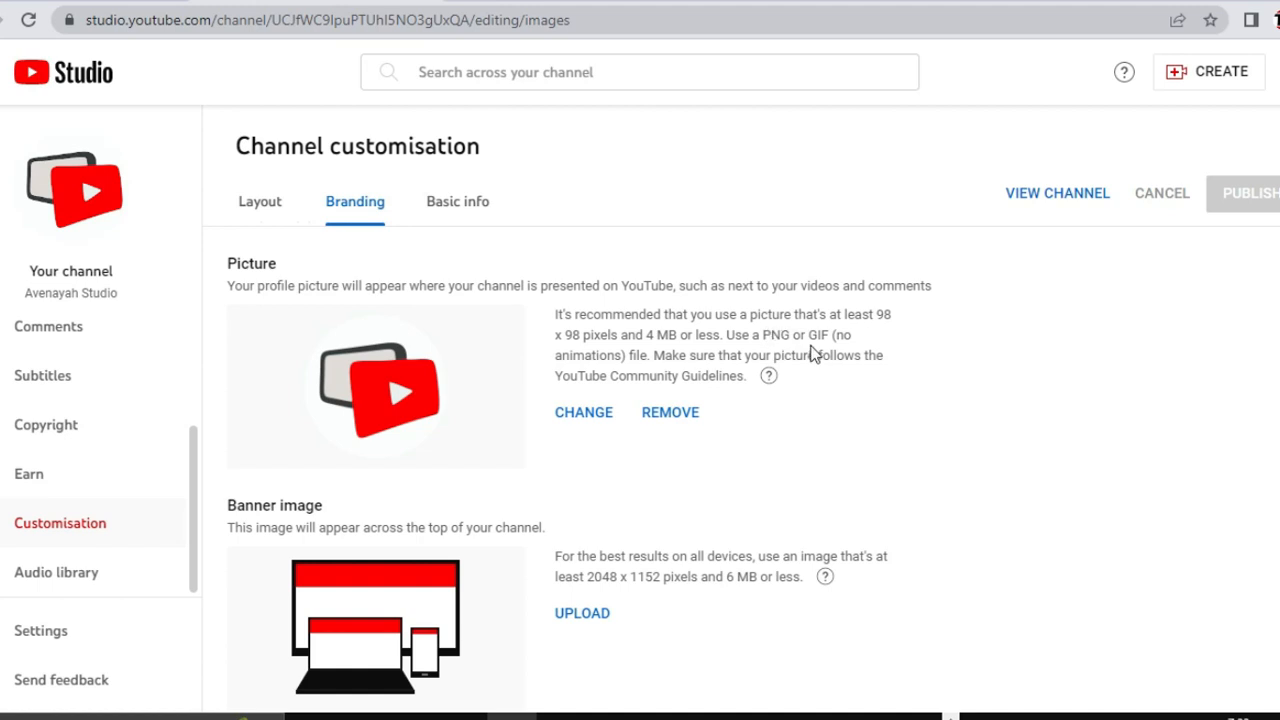
pyautogui.scroll(-3, 813, 353)
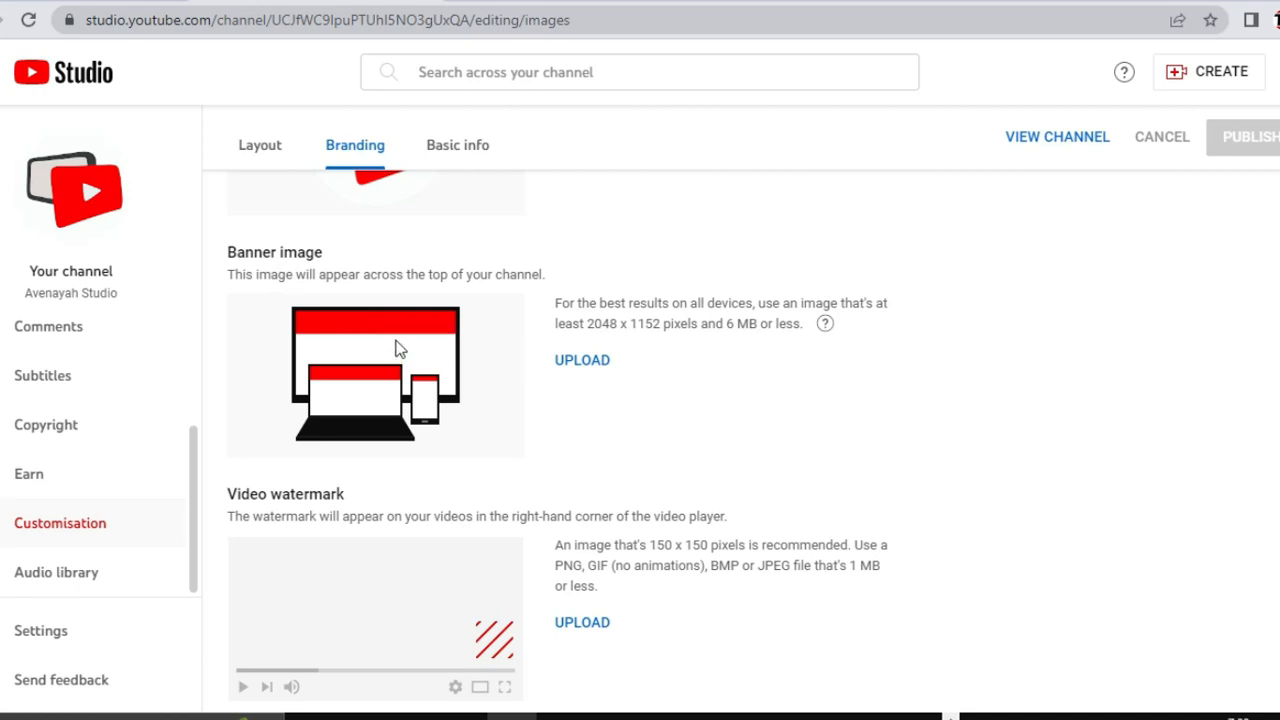
pyautogui.click(465, 2)
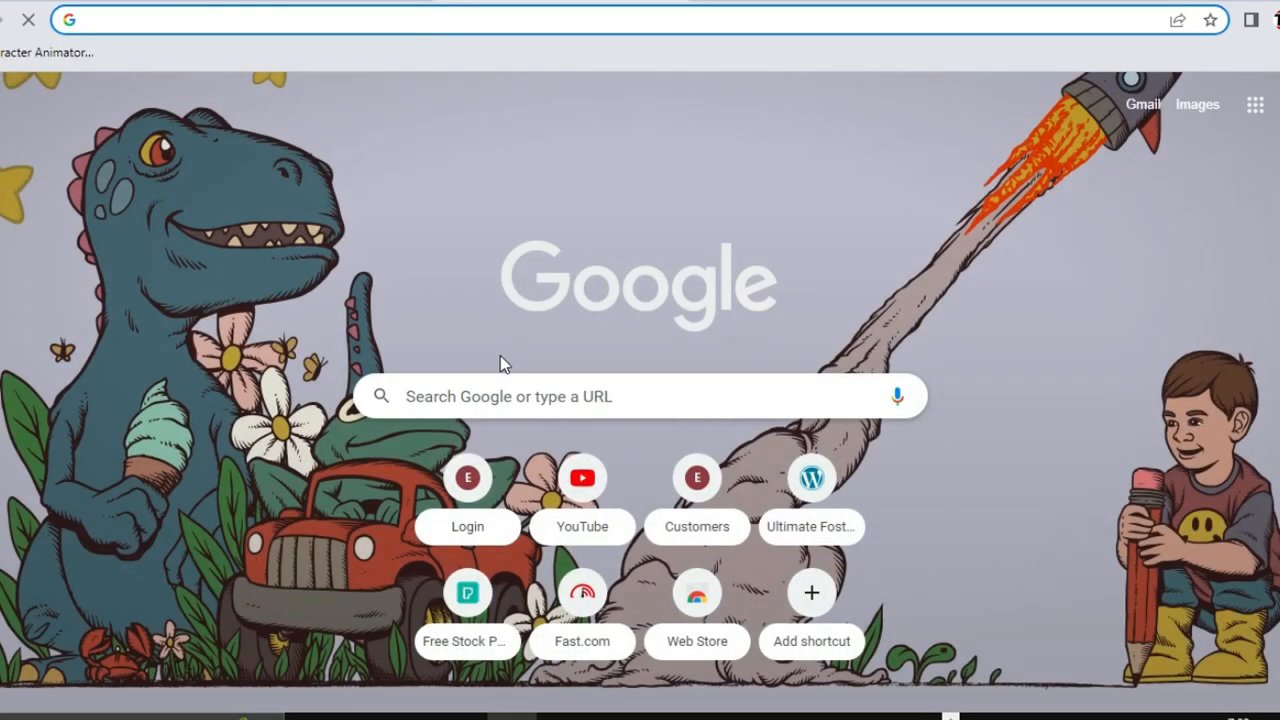
pyautogui.click(585, 488)
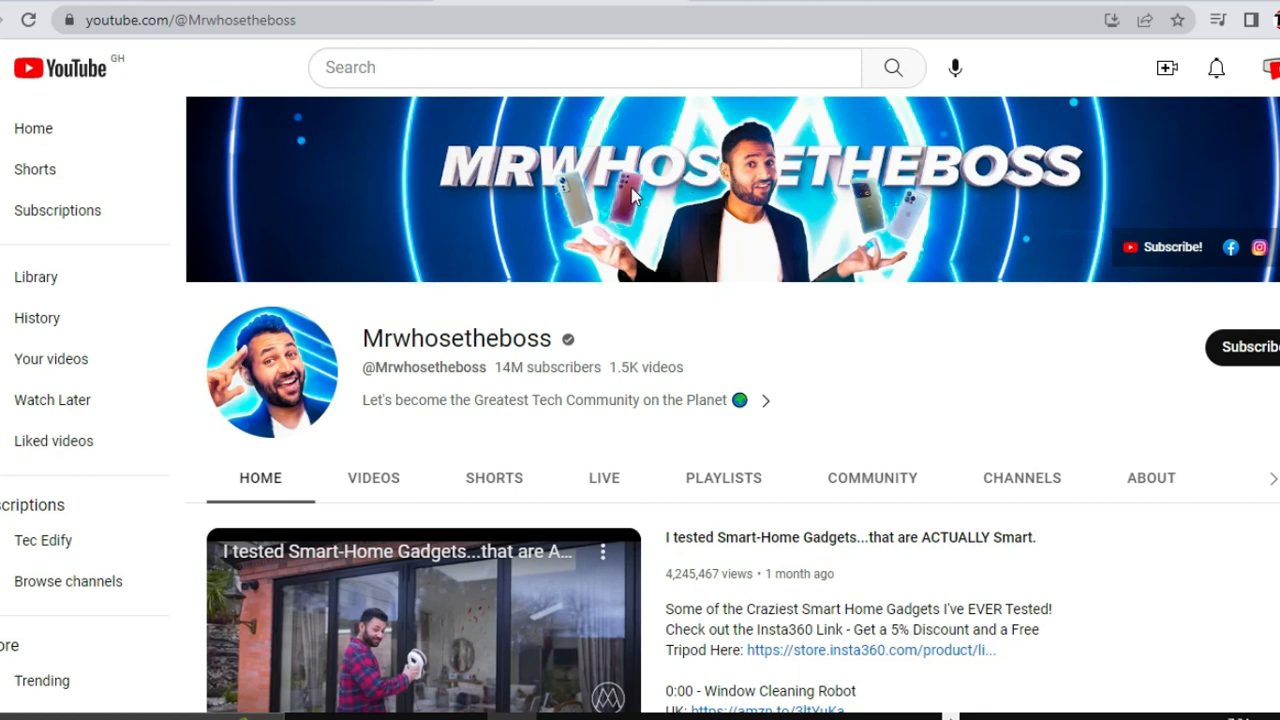
pyautogui.click(243, 2)
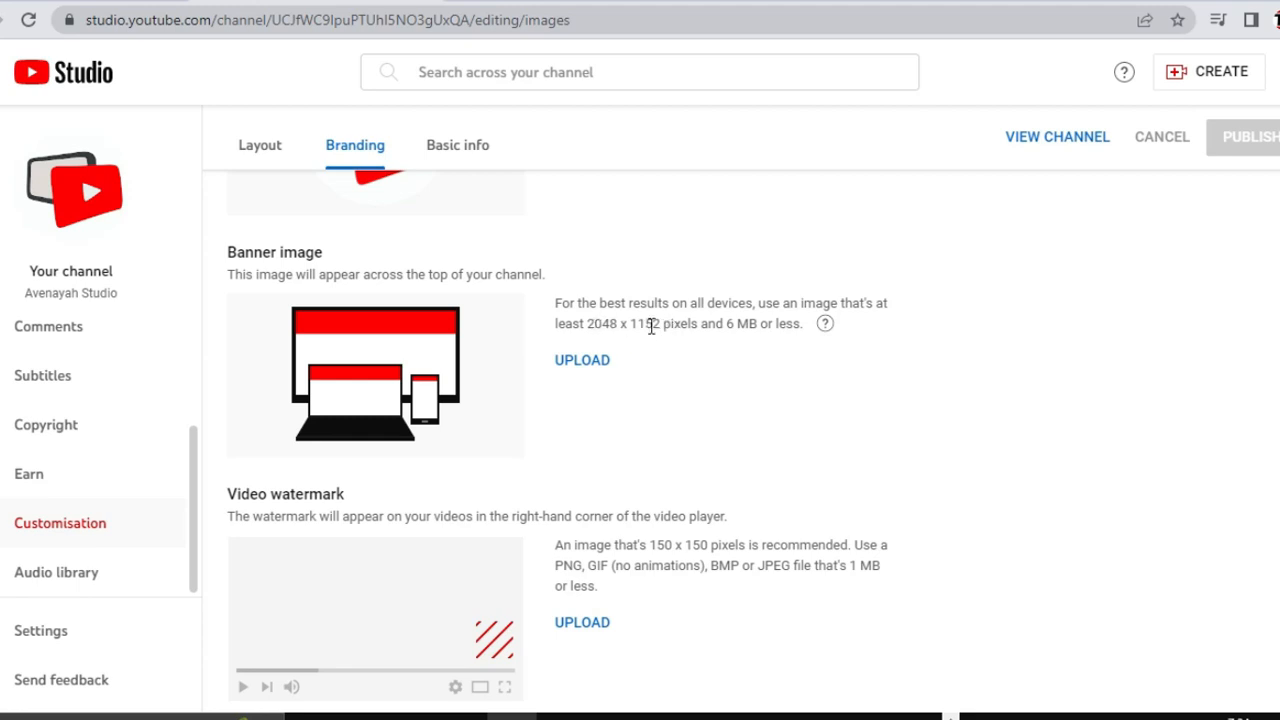
# Upload the photo of a video-editing timeline from the Downloads folder as the channel's banner image
pyautogui.click(590, 362)
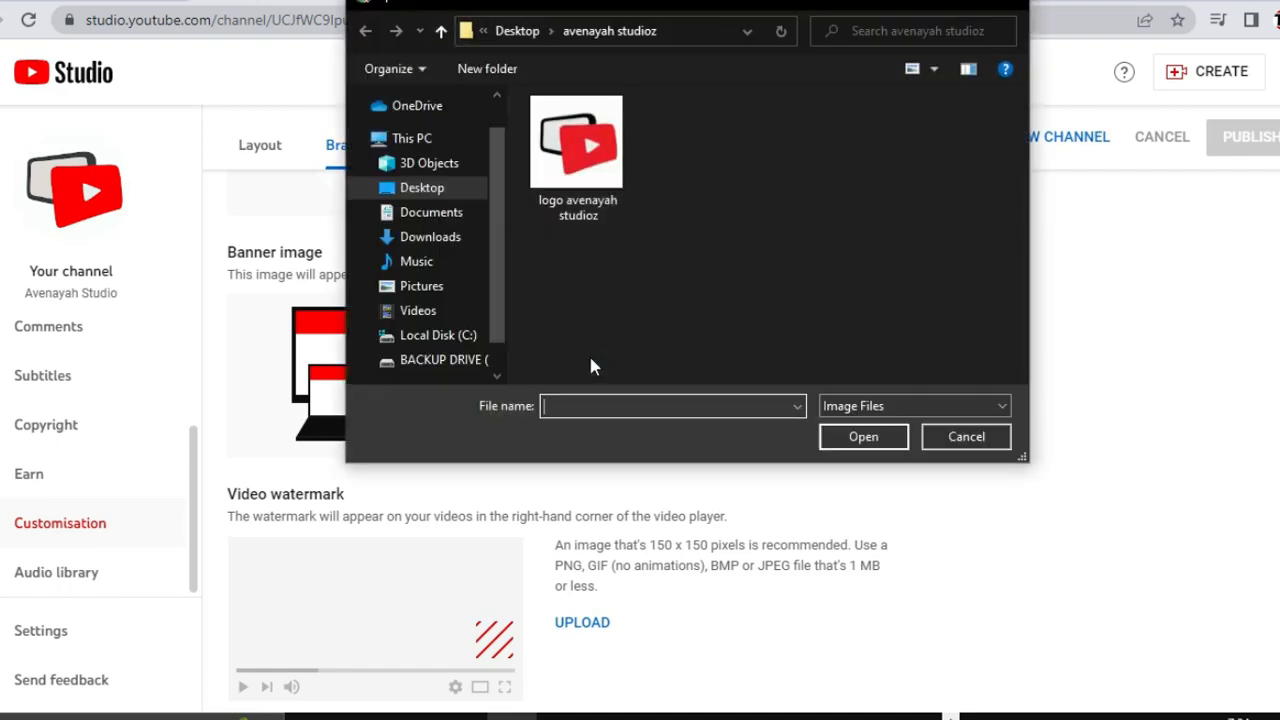
pyautogui.click(430, 237)
pyautogui.doubleClick(576, 158)
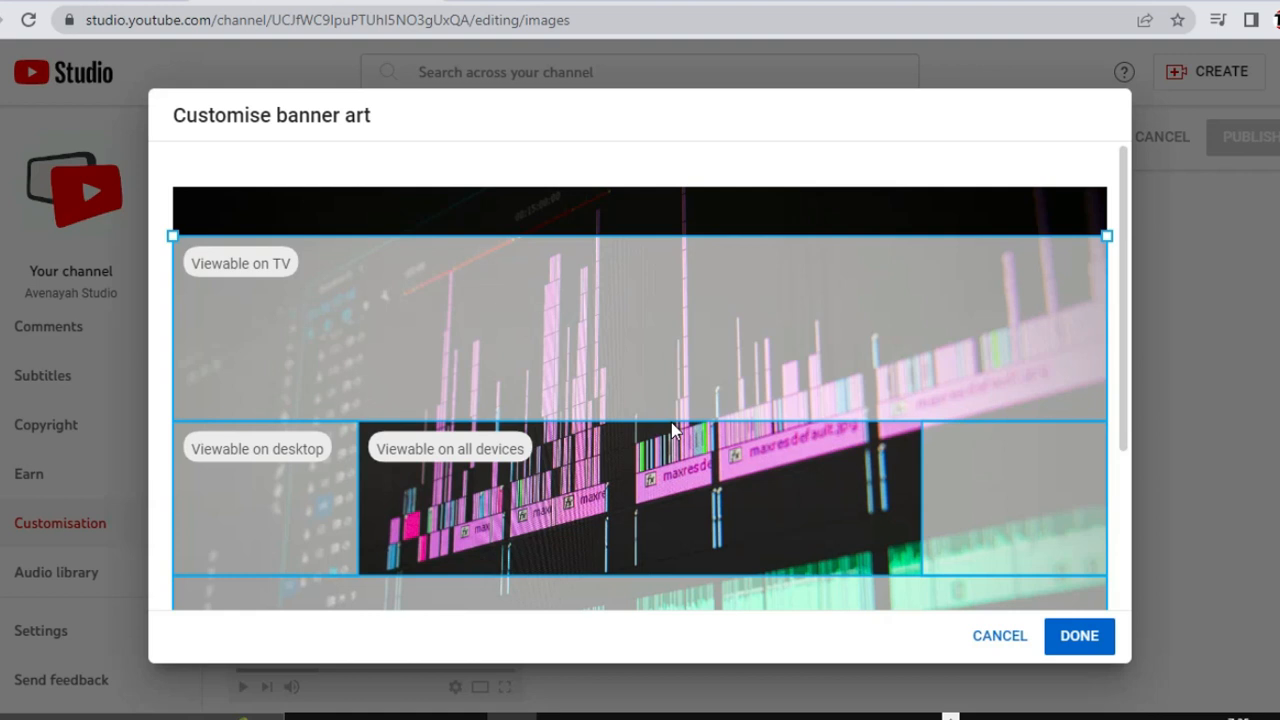
# Move the banner crop area up to the upper edge of the photo and accept the banner art
pyautogui.moveTo(666, 470); pyautogui.dragTo(676, 445)
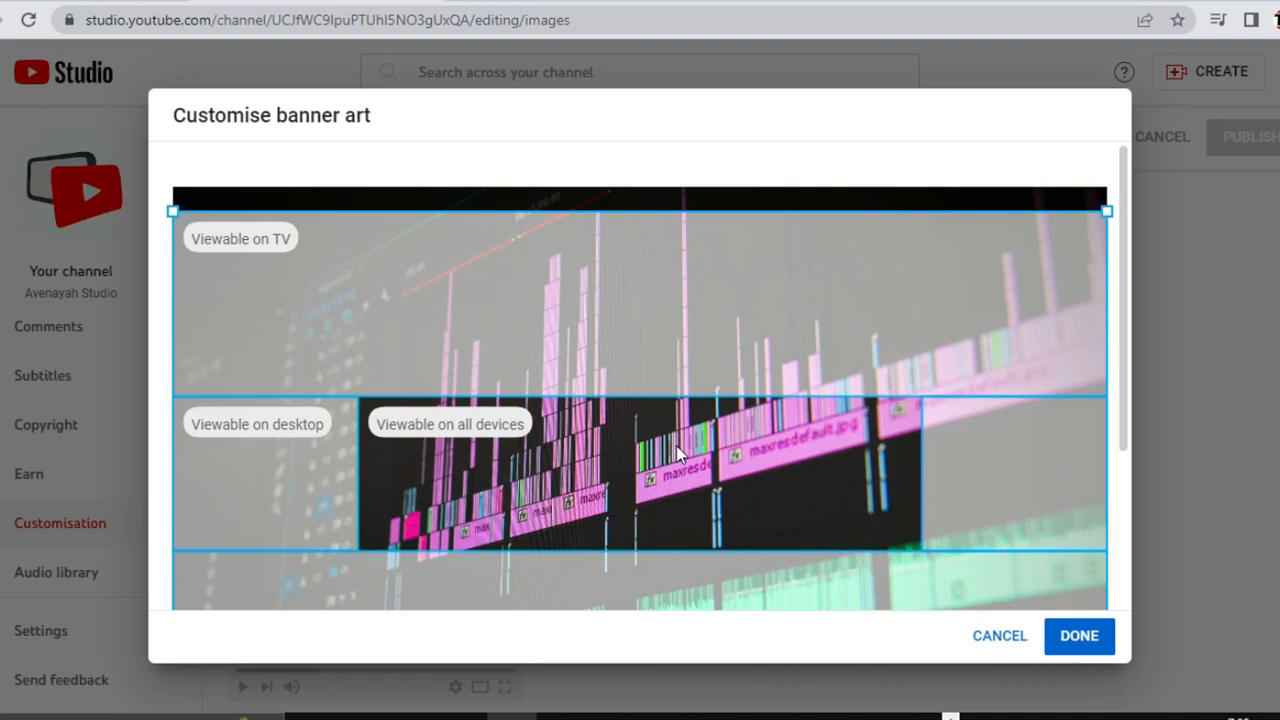
pyautogui.moveTo(360, 233); pyautogui.dragTo(400, 272)
pyautogui.click(469, 423)
pyautogui.moveTo(826, 500); pyautogui.dragTo(849, 397)
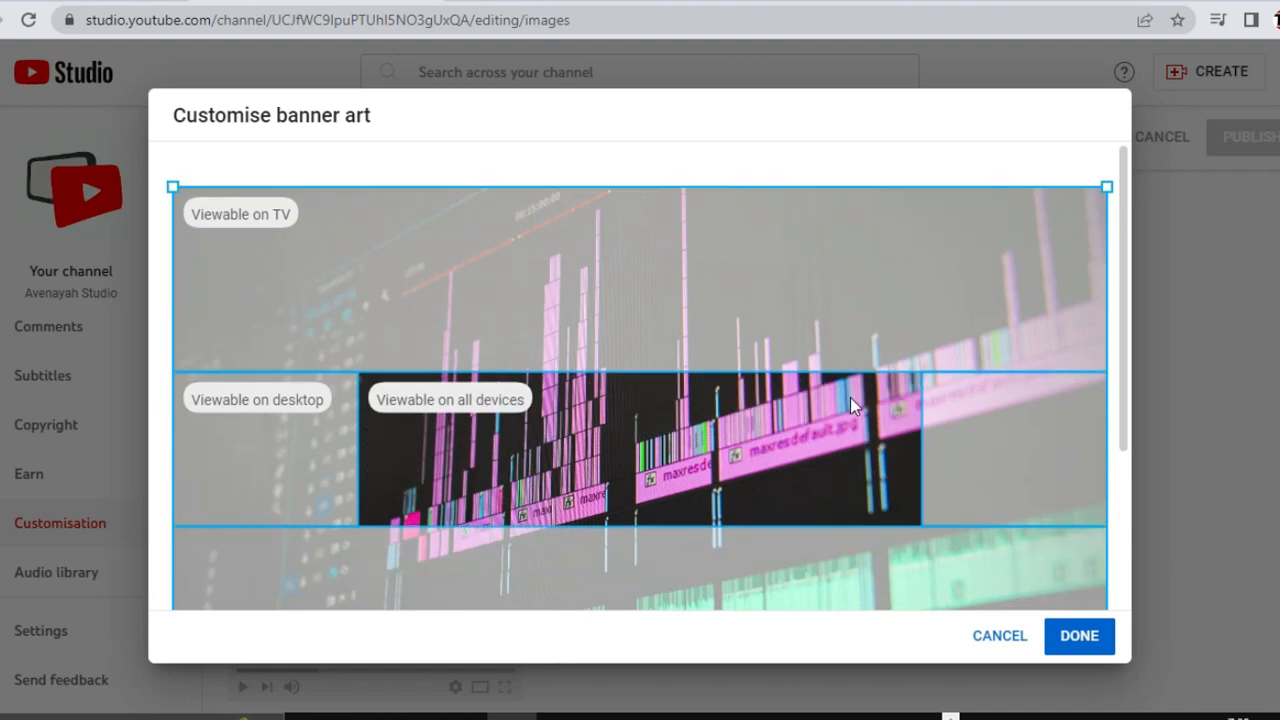
pyautogui.click(1080, 648)
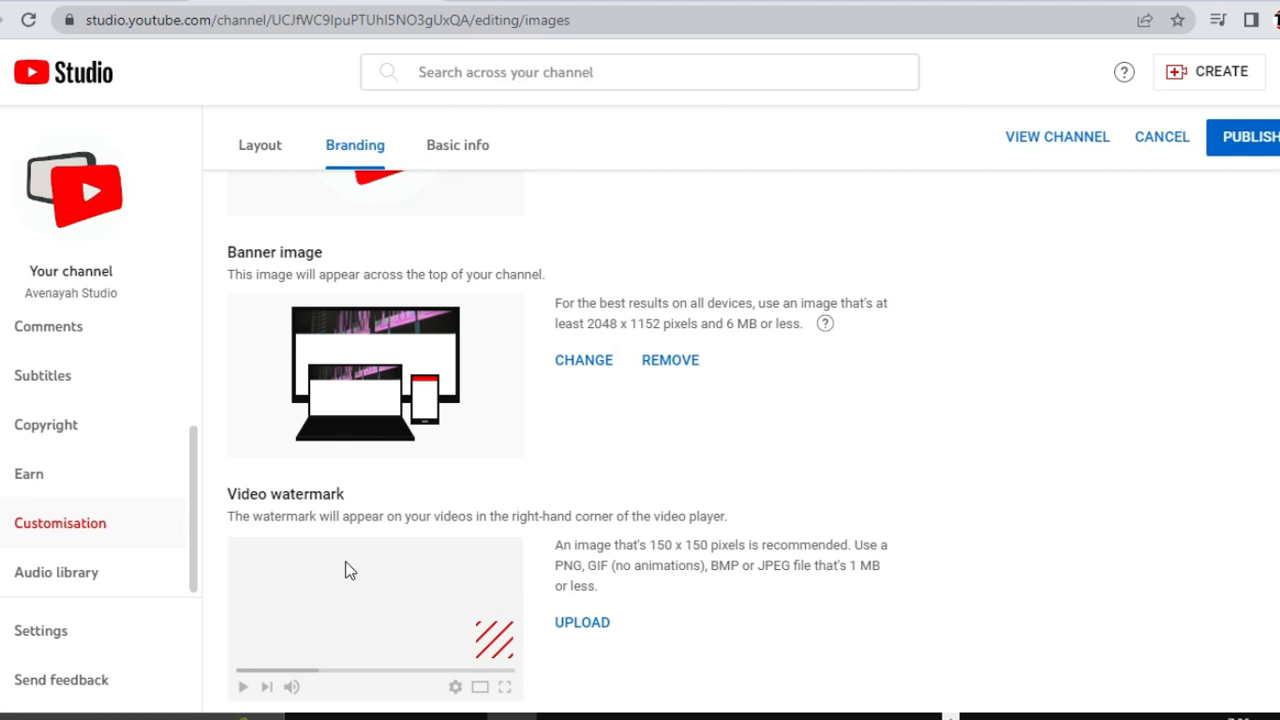
# Upload the red play-button logo as the video watermark and accept its crop
pyautogui.scroll(-1, 545, 128)
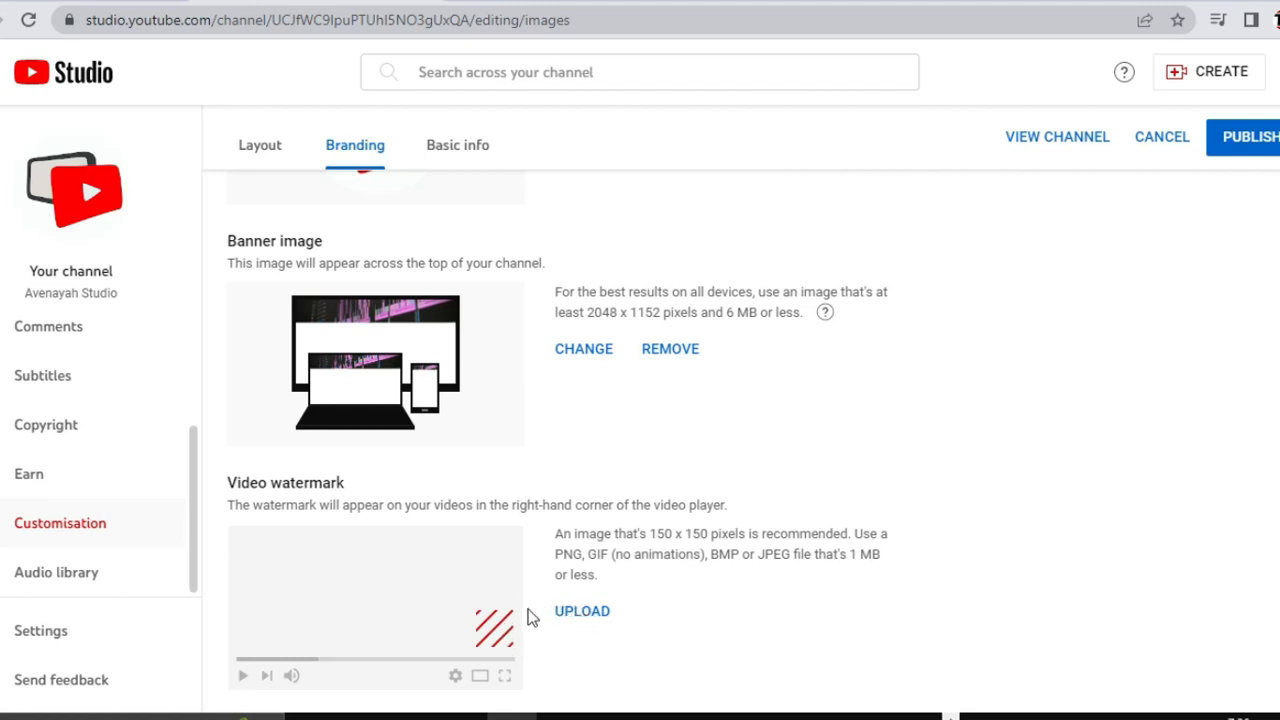
pyautogui.click(570, 620)
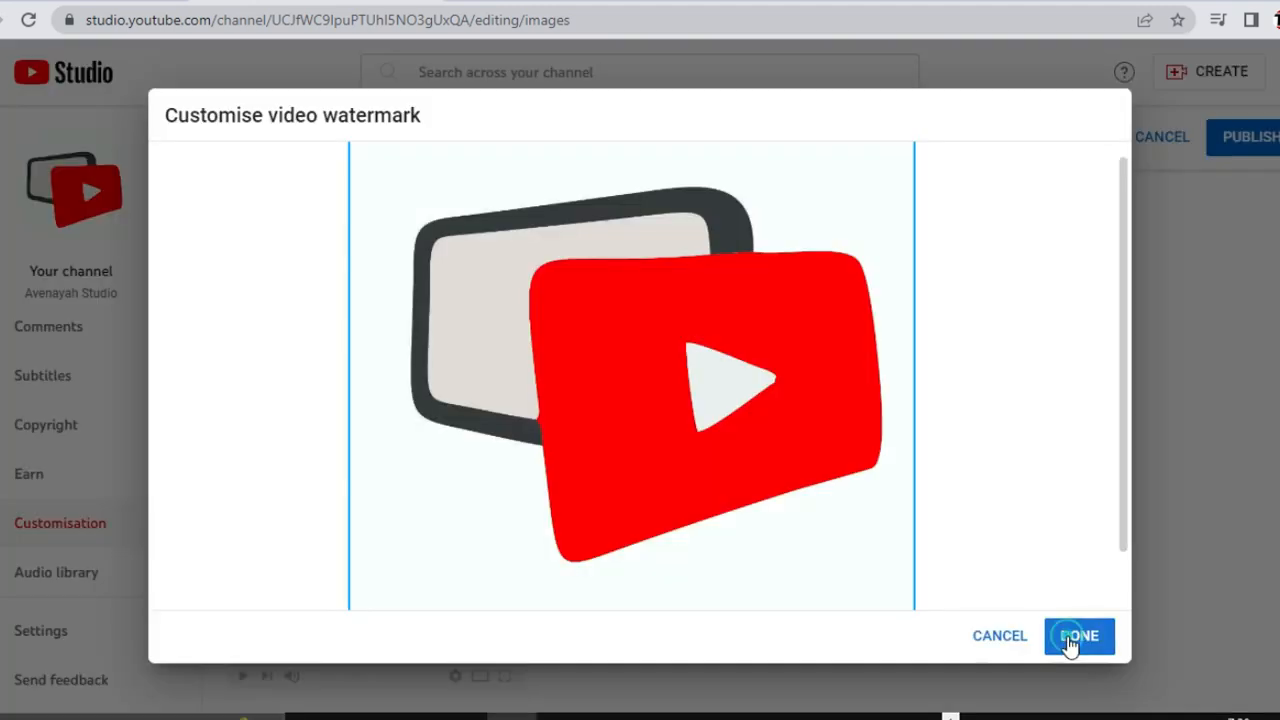
pyautogui.click(1067, 638)
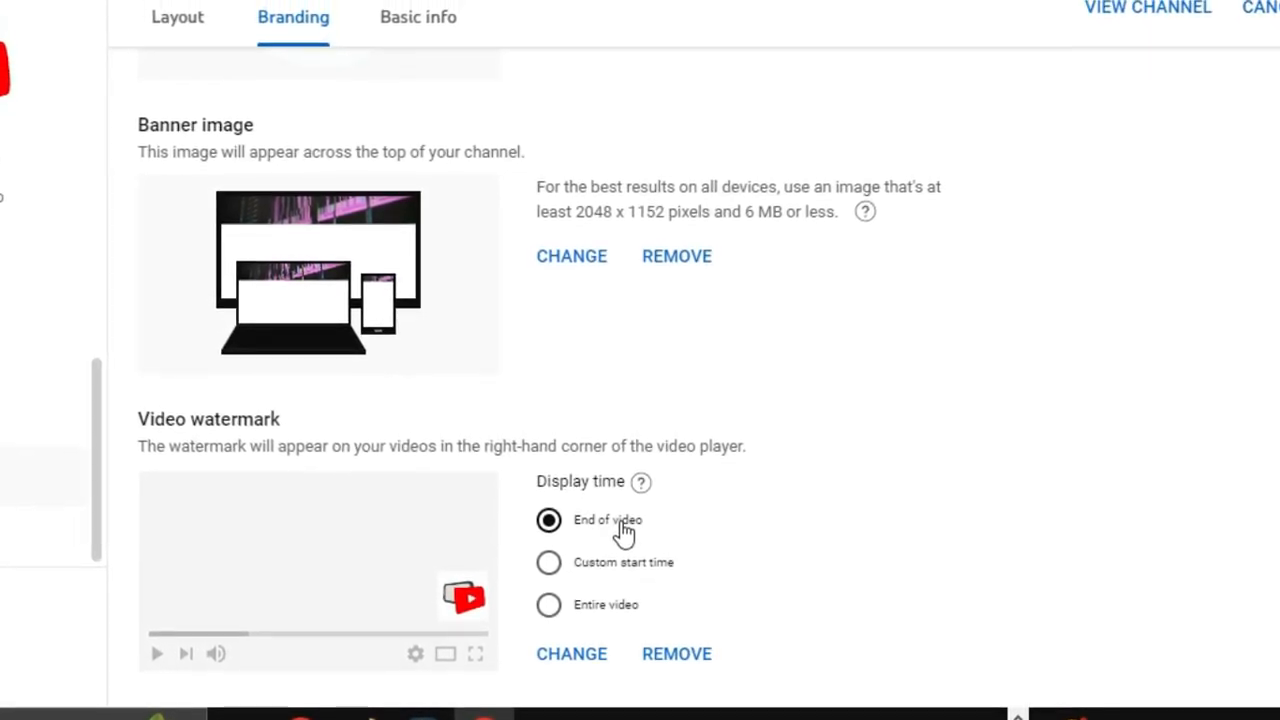
# Open the Basic info section and review the channel's name, handle and handle URL
pyautogui.scroll(1, 1137, 471)
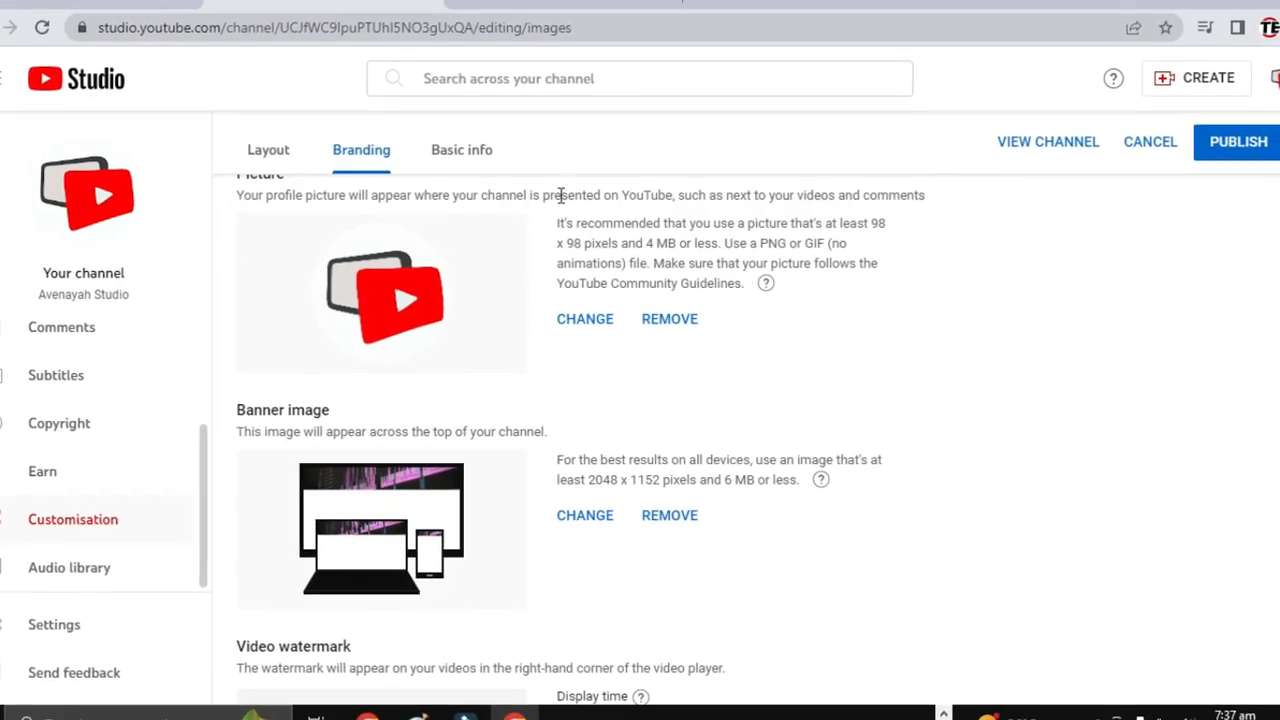
pyautogui.click(455, 162)
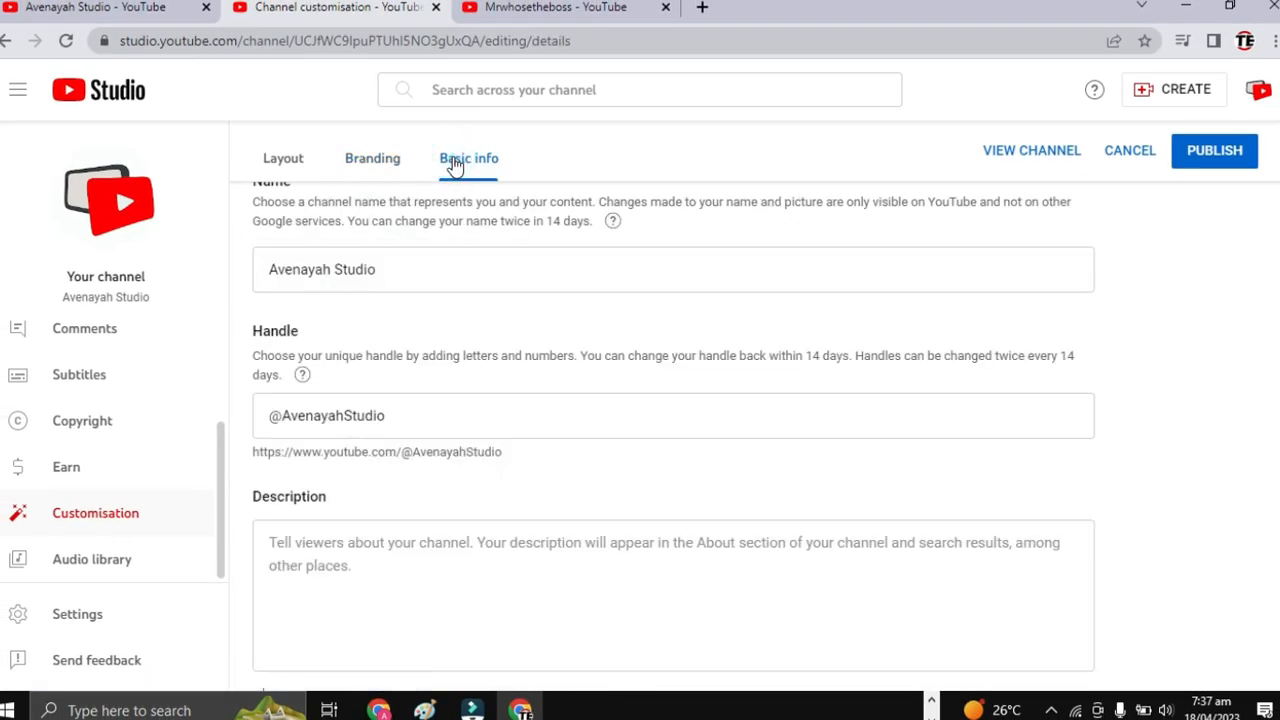
pyautogui.click(440, 253)
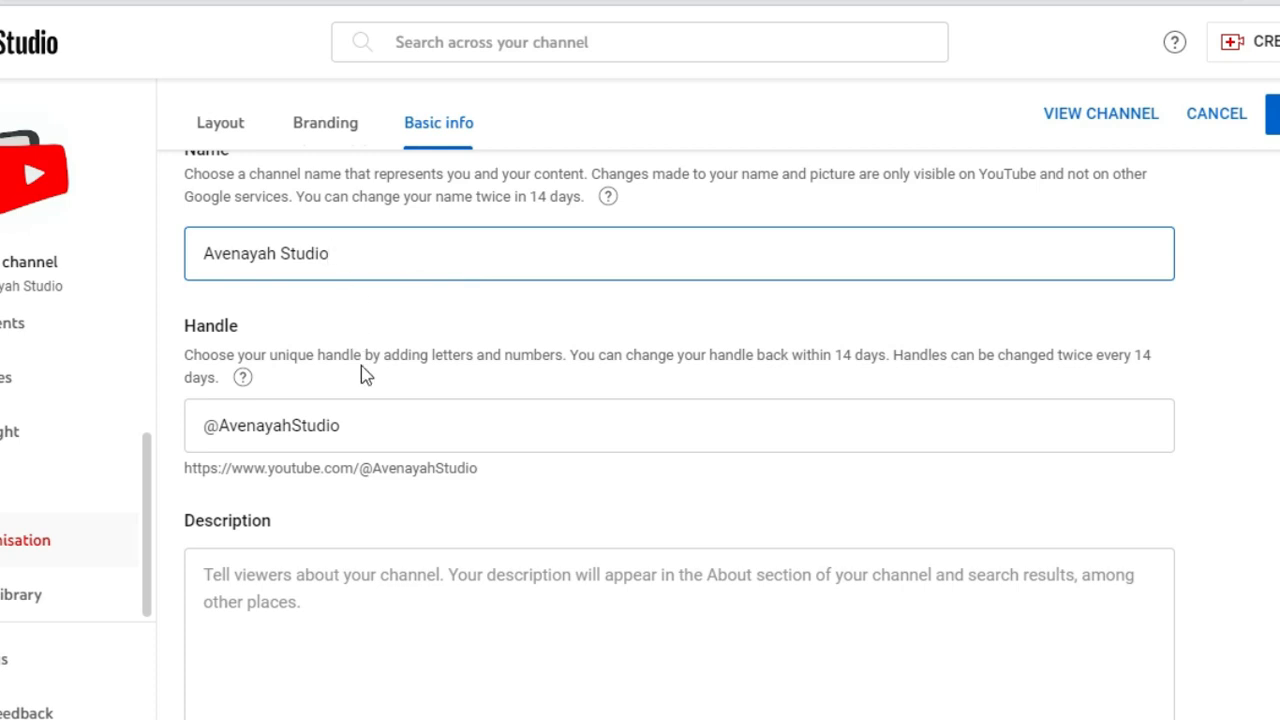
pyautogui.click(357, 427)
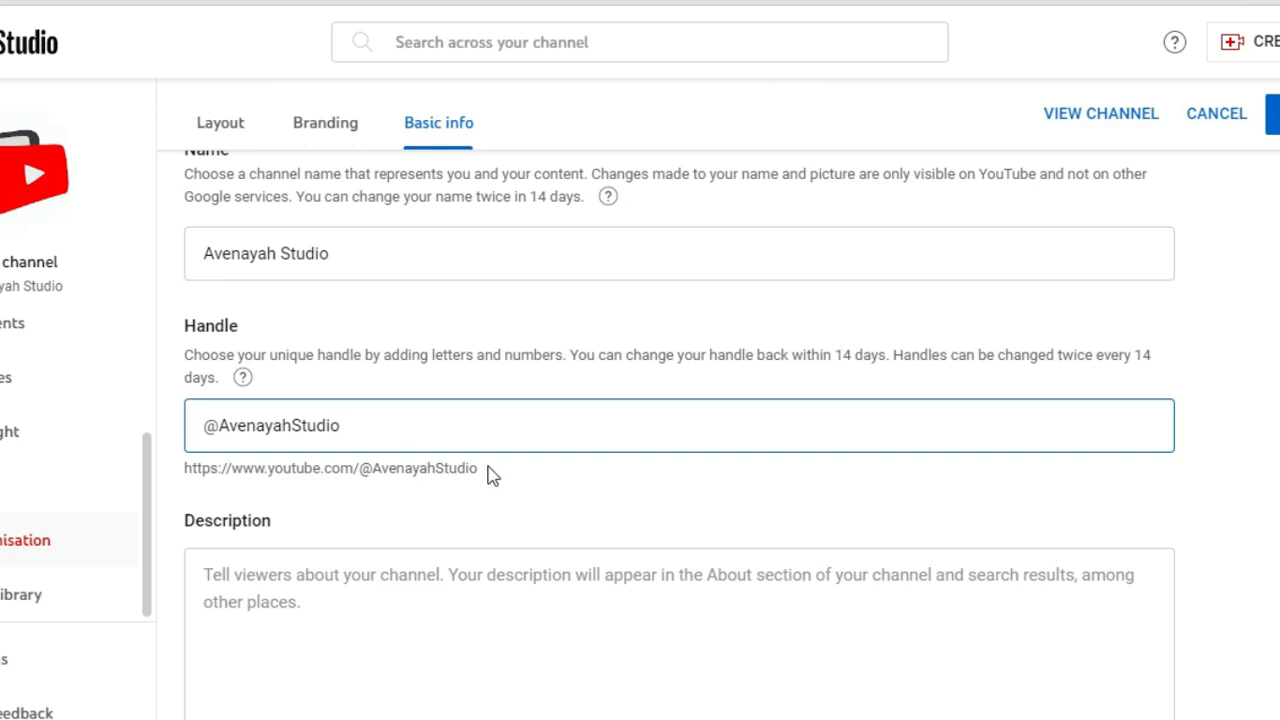
pyautogui.moveTo(486, 470)
pyautogui.mouseDown()
pyautogui.moveTo(186, 488)
pyautogui.moveTo(484, 486)
pyautogui.mouseUp()
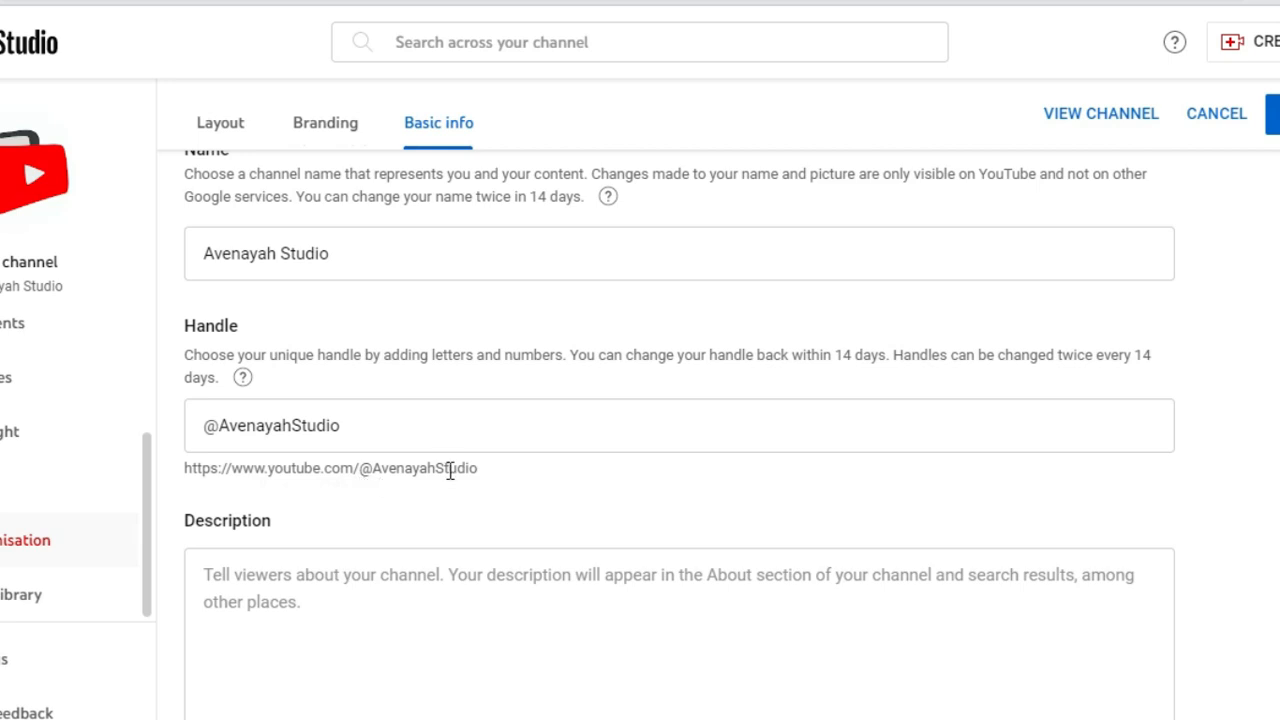
# Write a channel description about helping new video content creators grow their channel and helping businesses grow with video ads
pyautogui.click(270, 607)
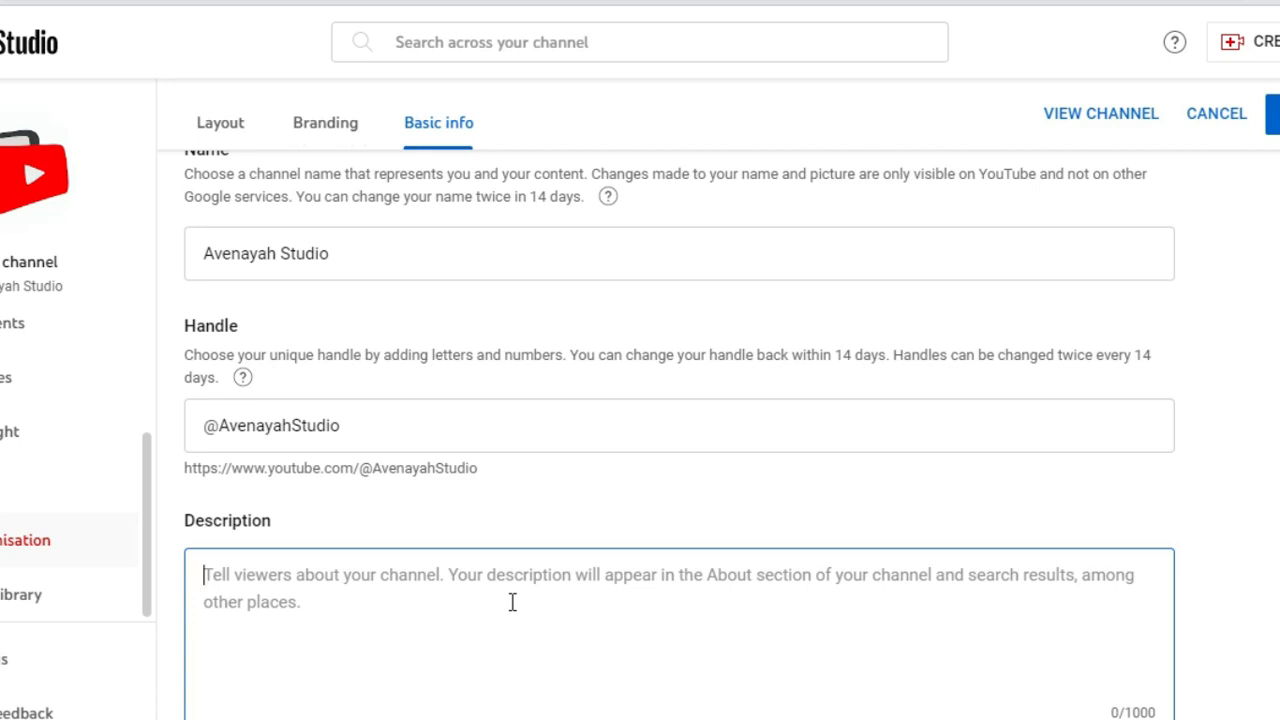
pyautogui.write('We help new video content creator to grow their channel by giving the insight and all the support they need. We also help bus')
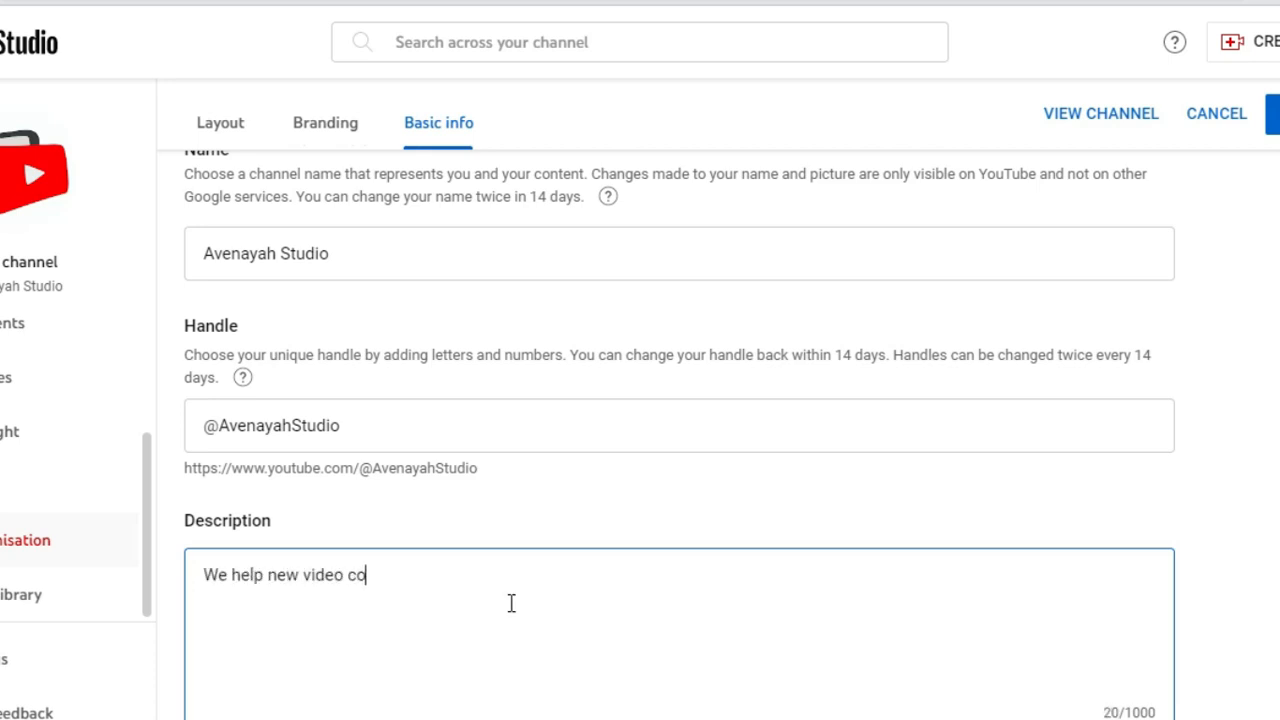
pyautogui.write('iness to grow their business with video ads')
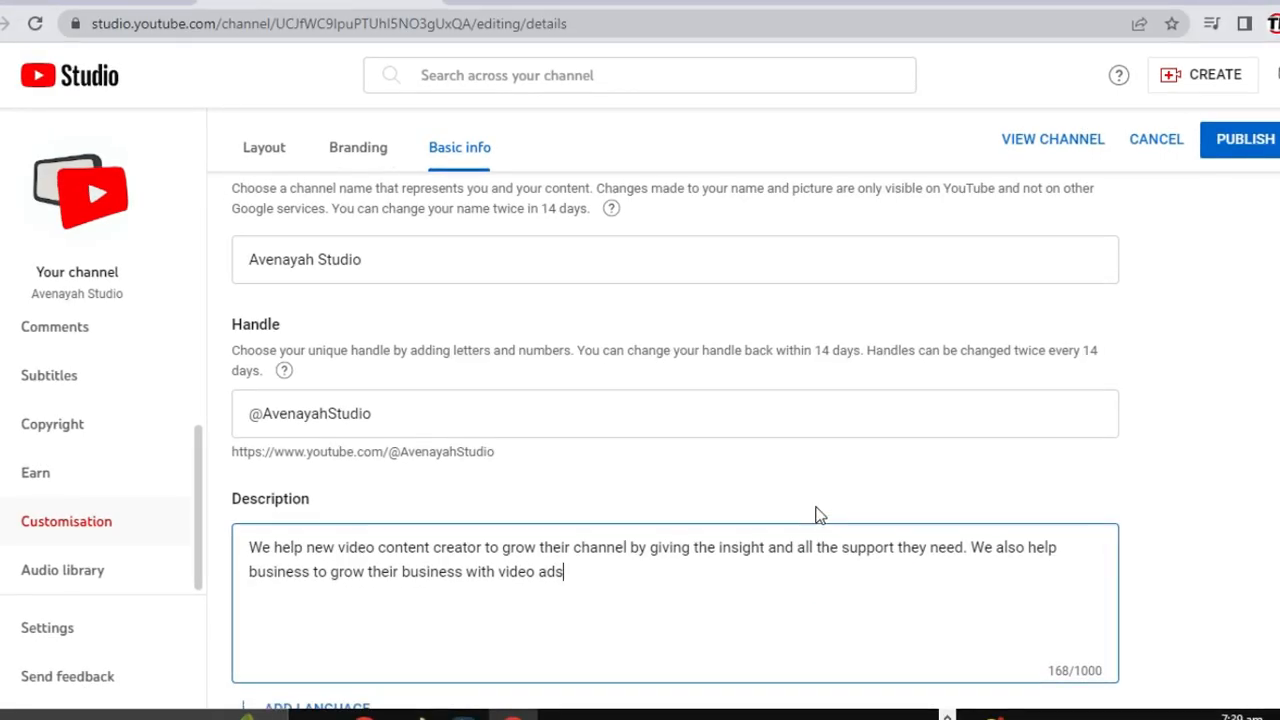
# Try to add a channel link titled Facebook, leaving its URL empty
pyautogui.scroll(-3, 816, 514)
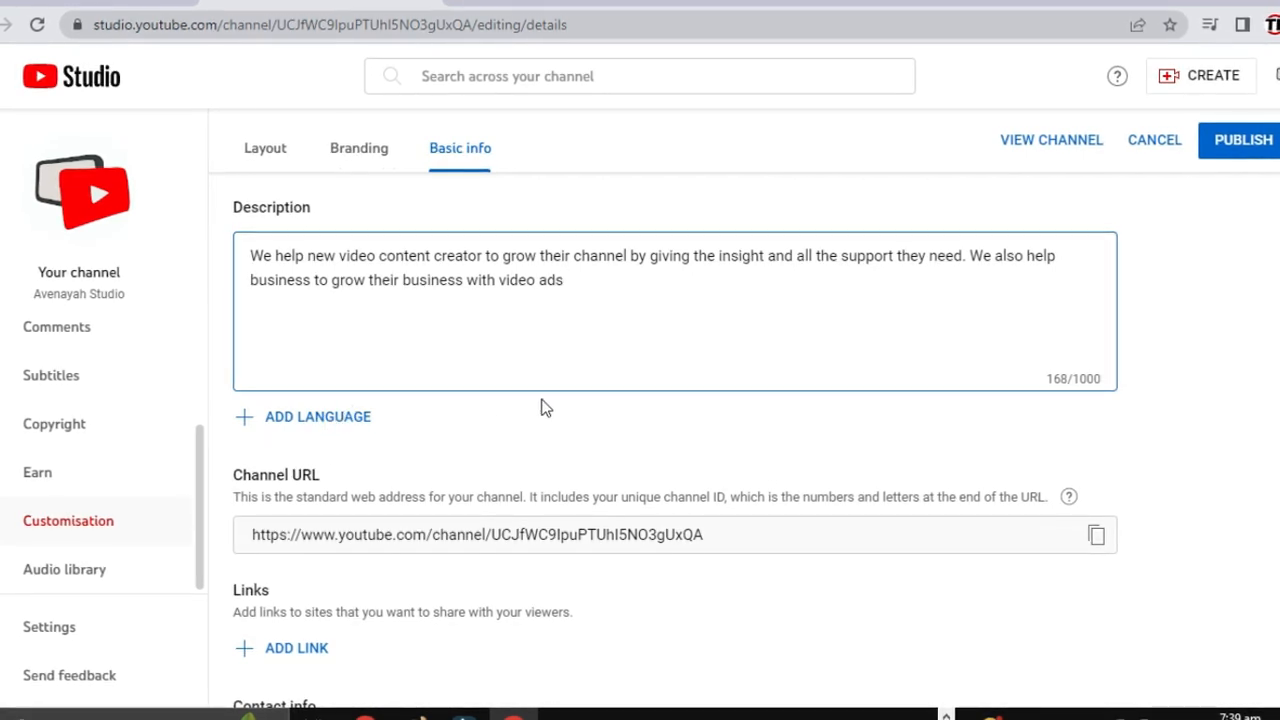
pyautogui.scroll(-2, 540, 406)
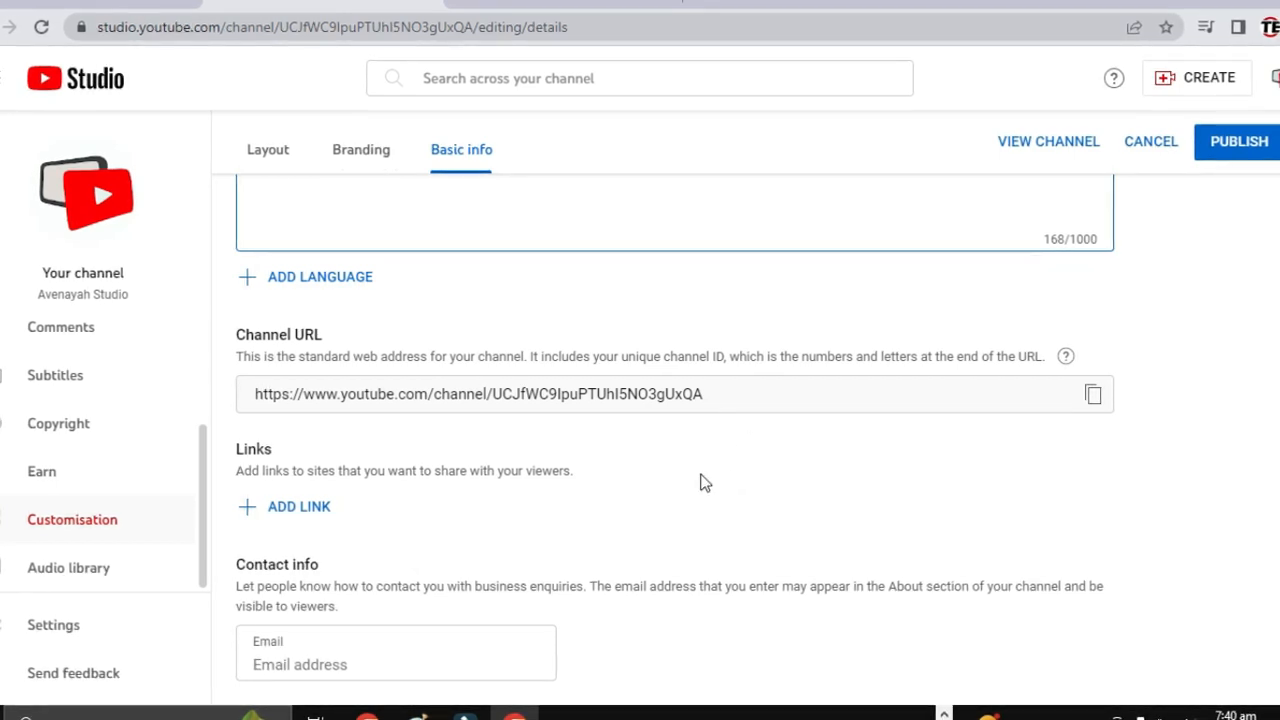
pyautogui.scroll(1, 700, 480)
pyautogui.scroll(-1, 702, 476)
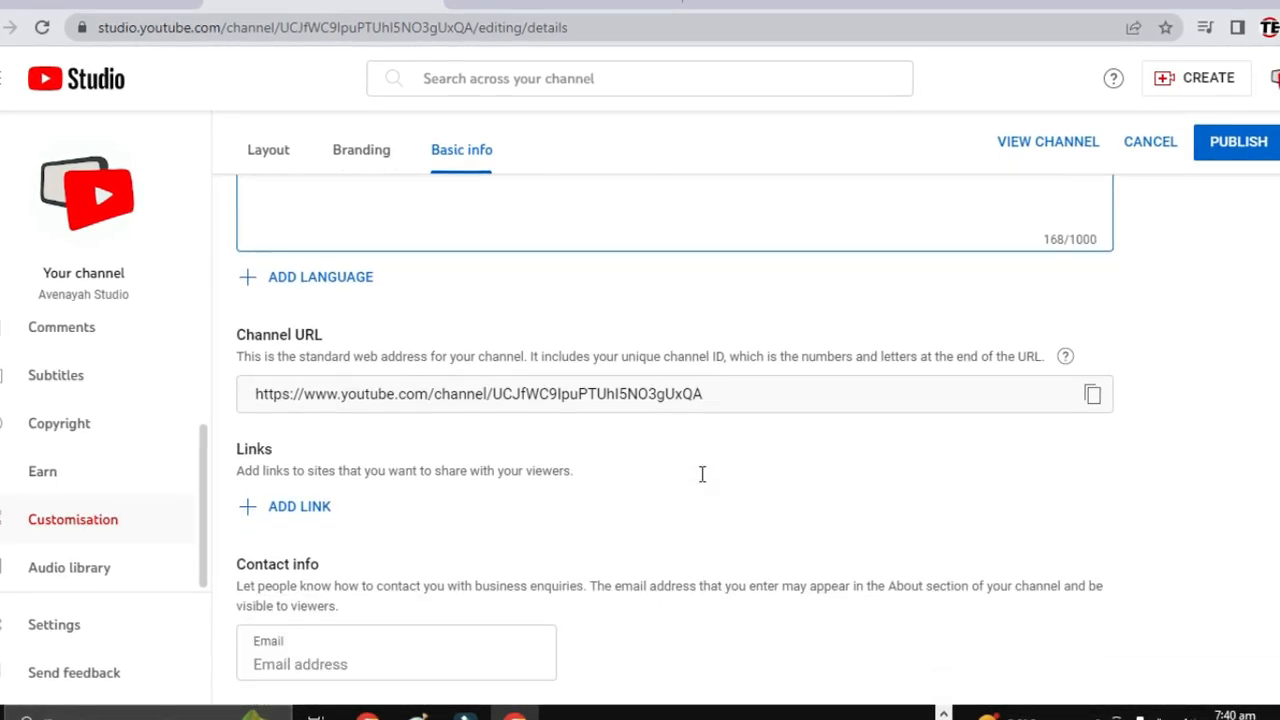
pyautogui.click(320, 515)
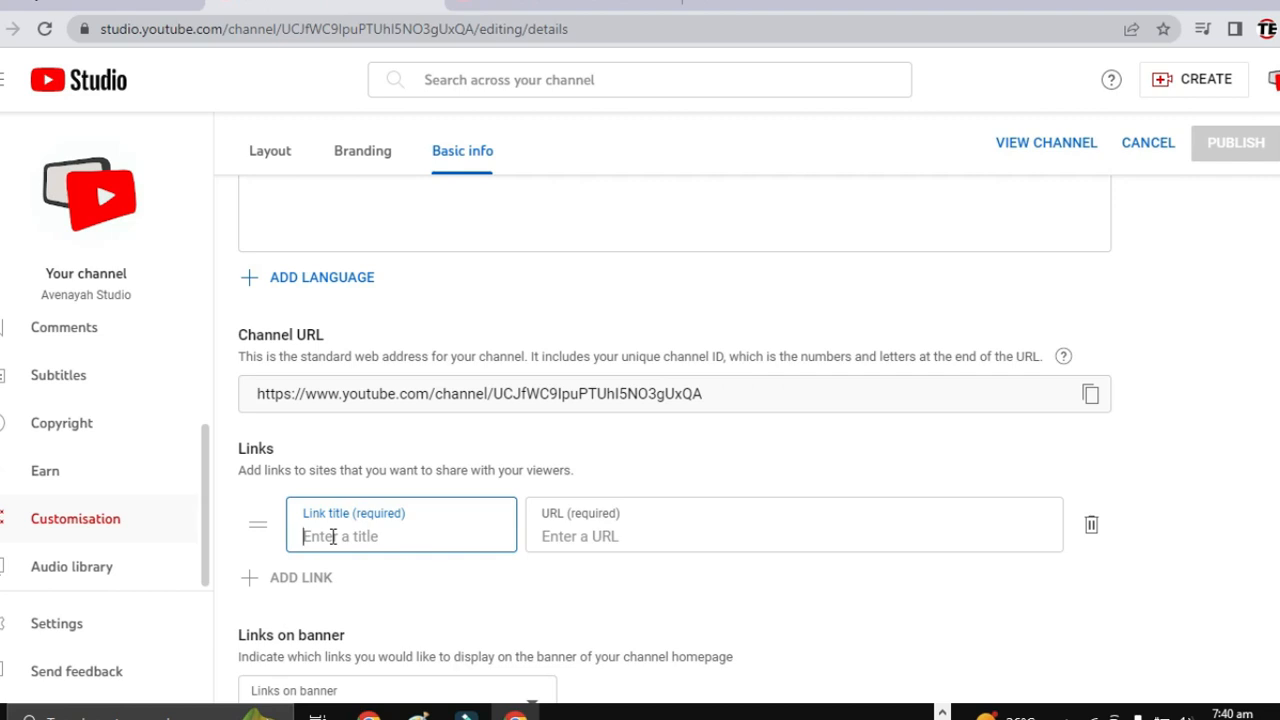
pyautogui.write('Facebook')
pyautogui.click(560, 533)
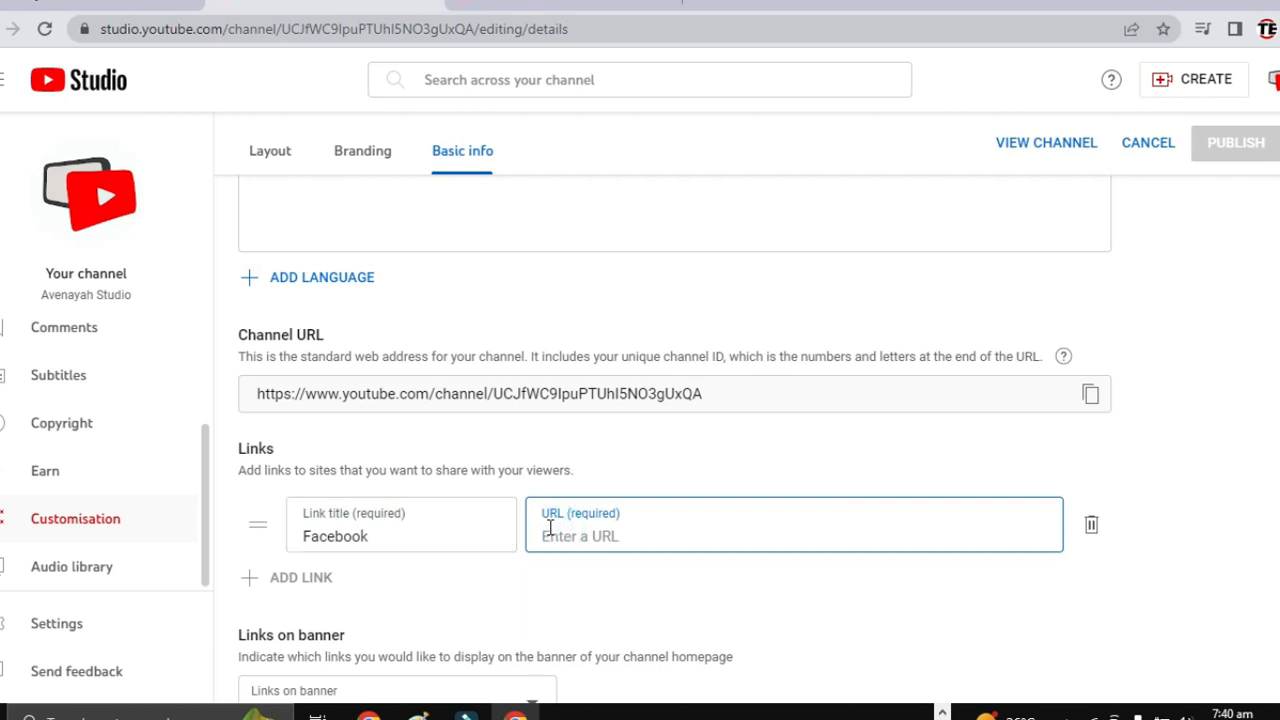
# Fill in the contact email address for business enquiries
pyautogui.scroll(-2, 675, 563)
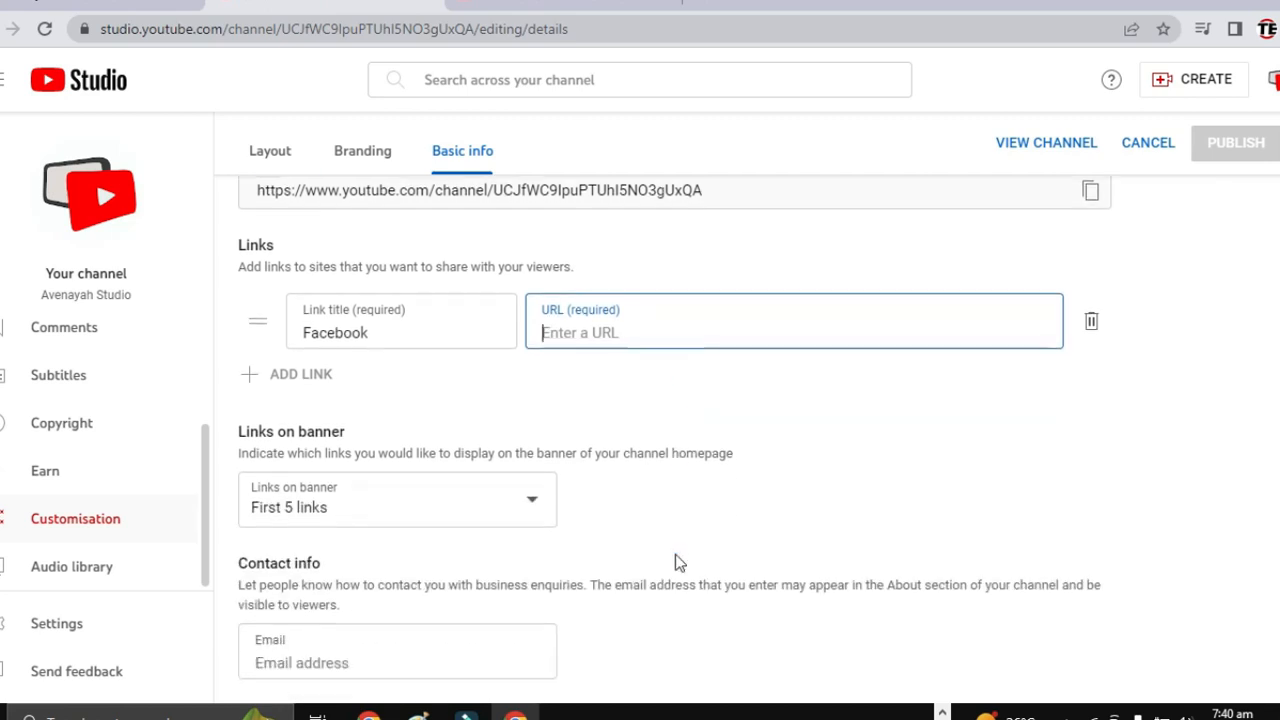
pyautogui.click(400, 648)
pyautogui.click(308, 671)
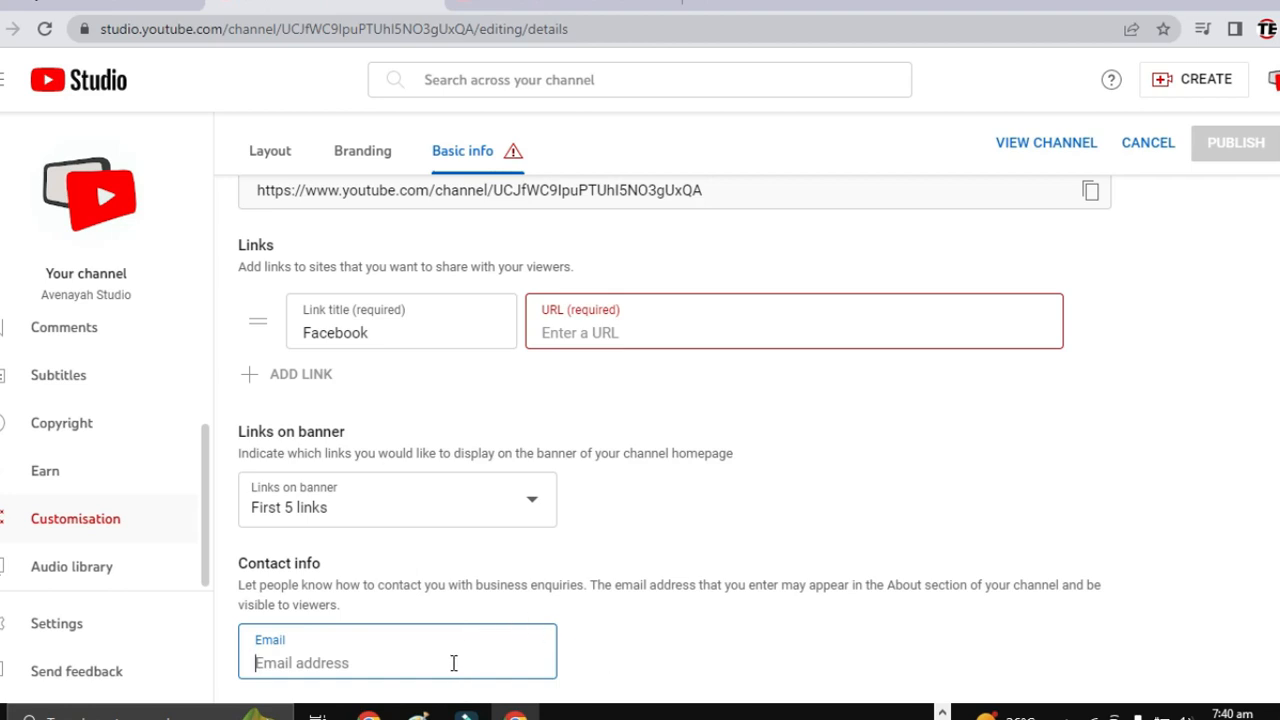
pyautogui.write('we')
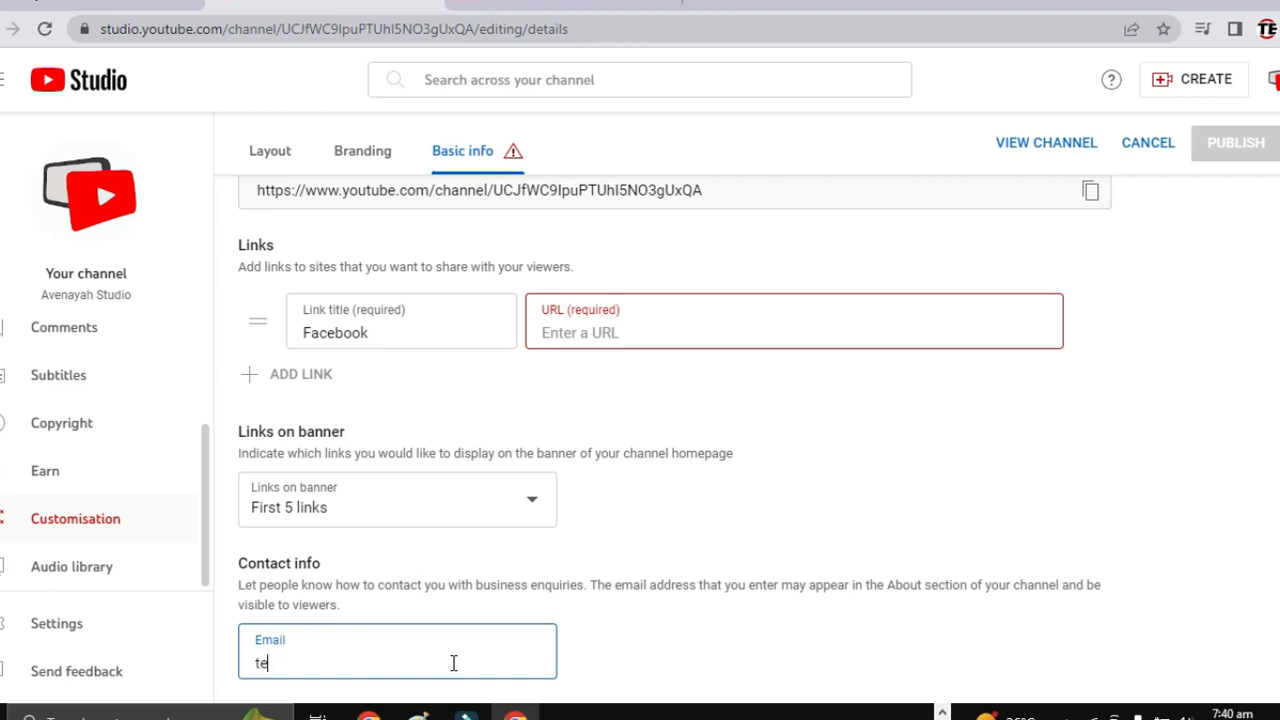
# Review the channel's completed basic info and publish the customisation changes
pyautogui.scroll(5, 453, 663)
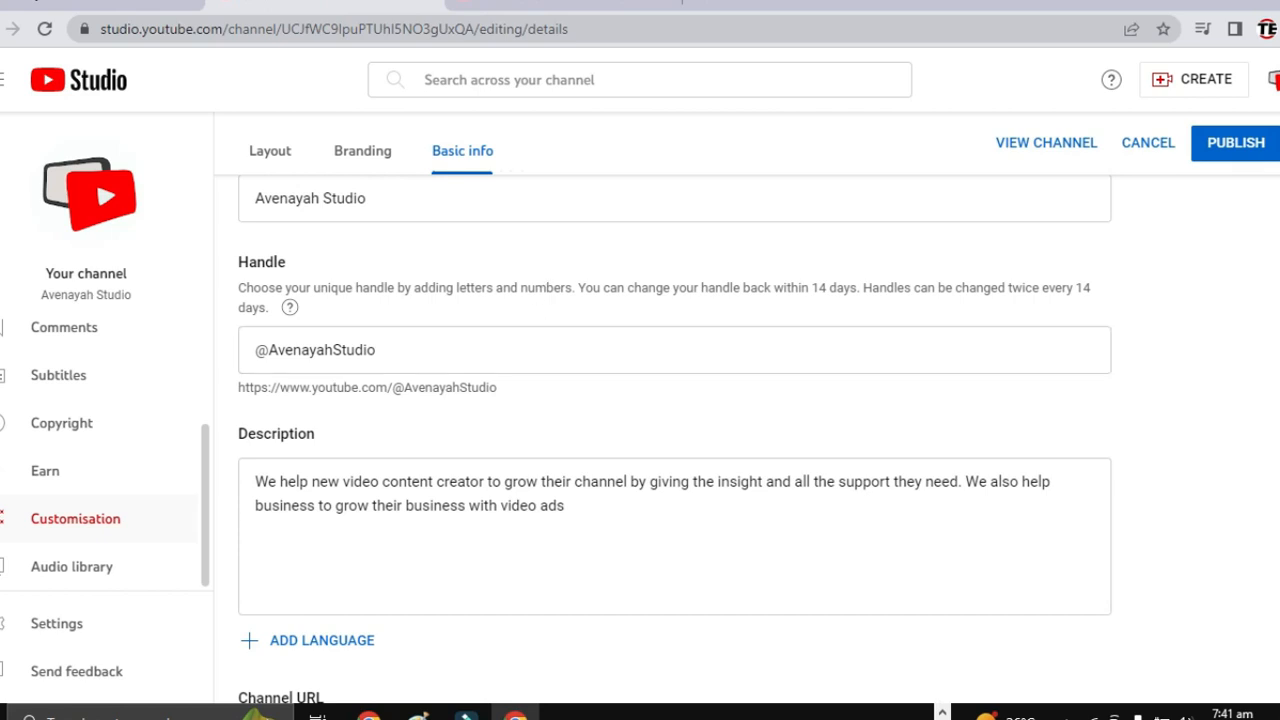
pyautogui.scroll(2, 600, 260)
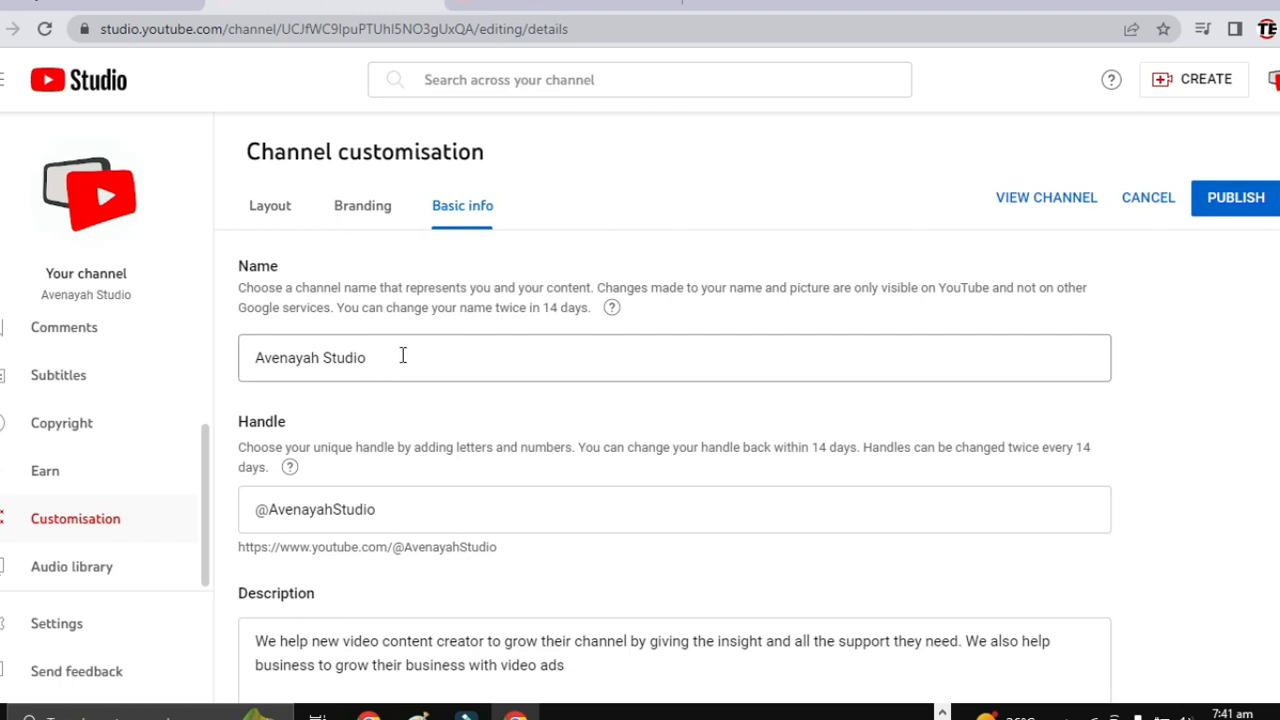
pyautogui.scroll(-3, 423, 452)
pyautogui.click(424, 449)
pyautogui.scroll(-3, 424, 449)
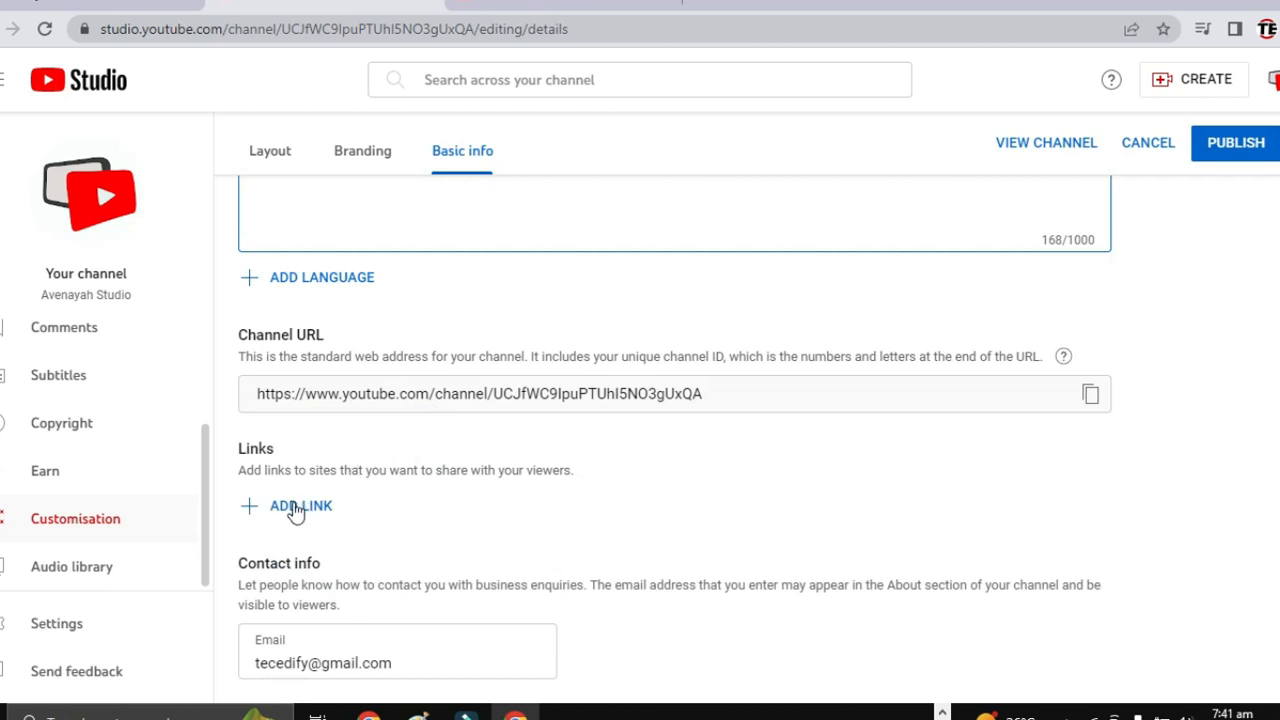
pyautogui.click(402, 660)
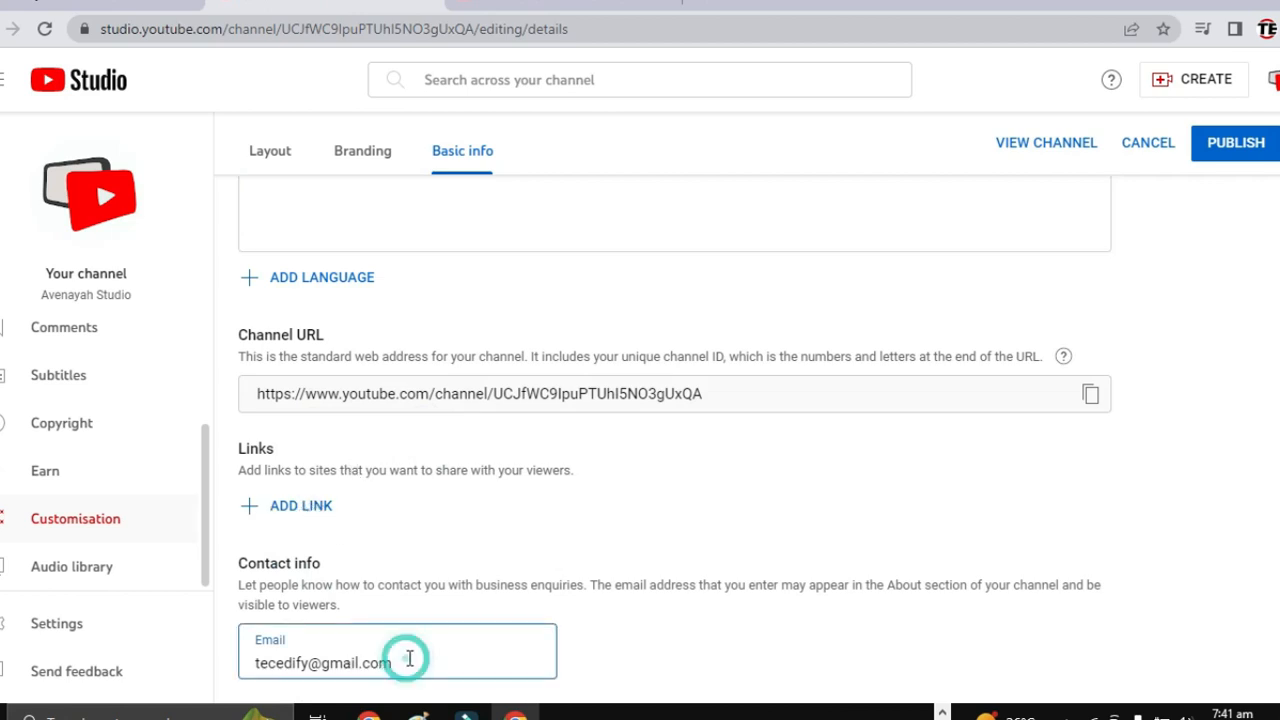
pyautogui.scroll(3, 767, 606)
pyautogui.scroll(3, 767, 615)
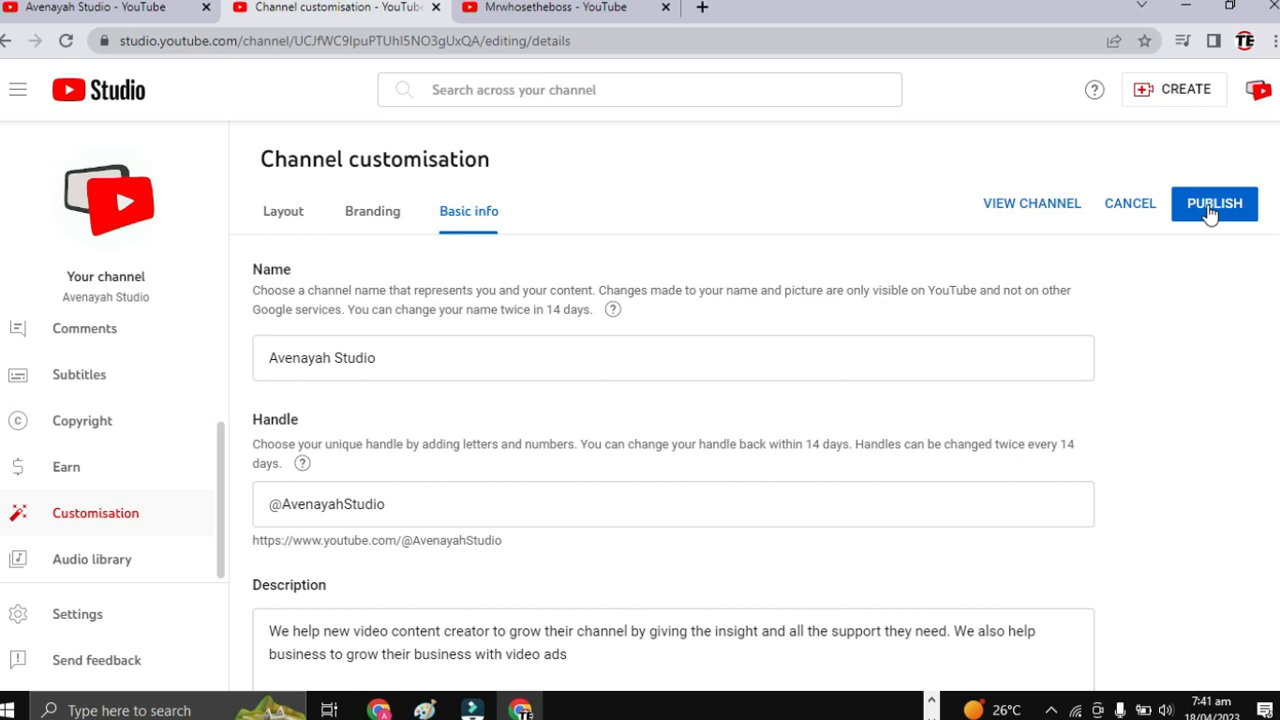
pyautogui.click(1212, 214)
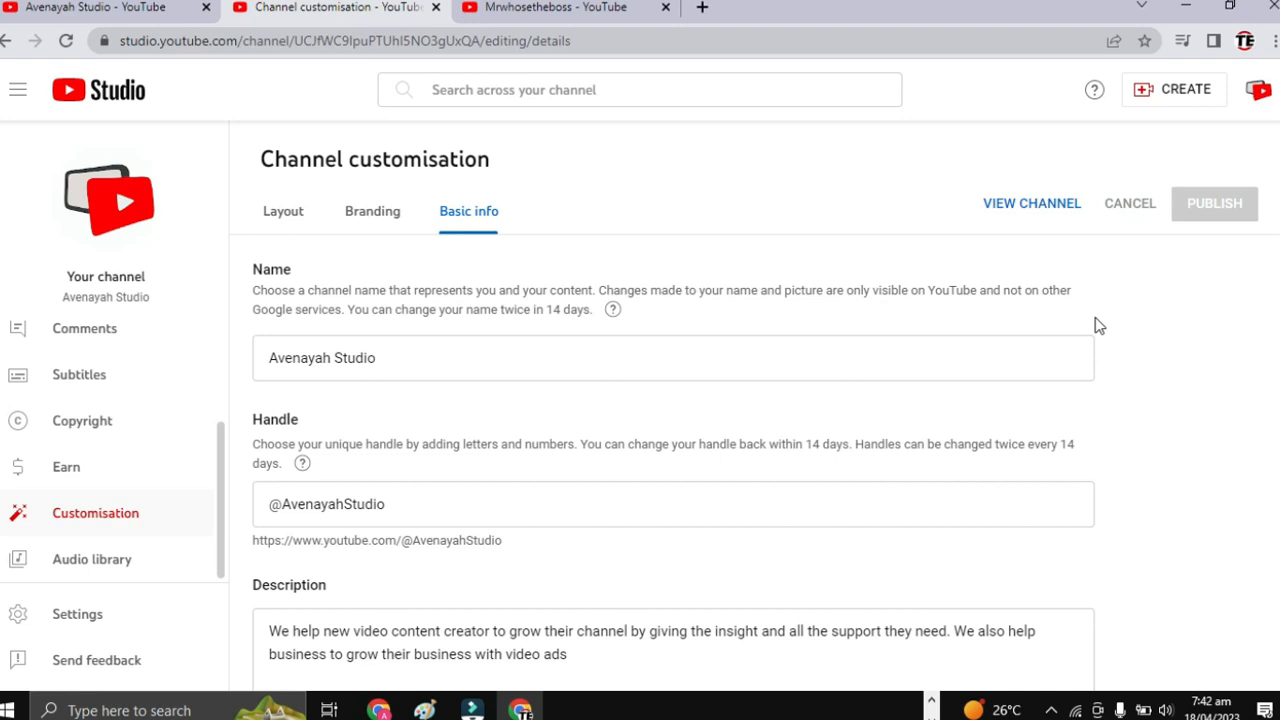
# View the published channel page and examine the description and details in its About section
pyautogui.click(1025, 206)
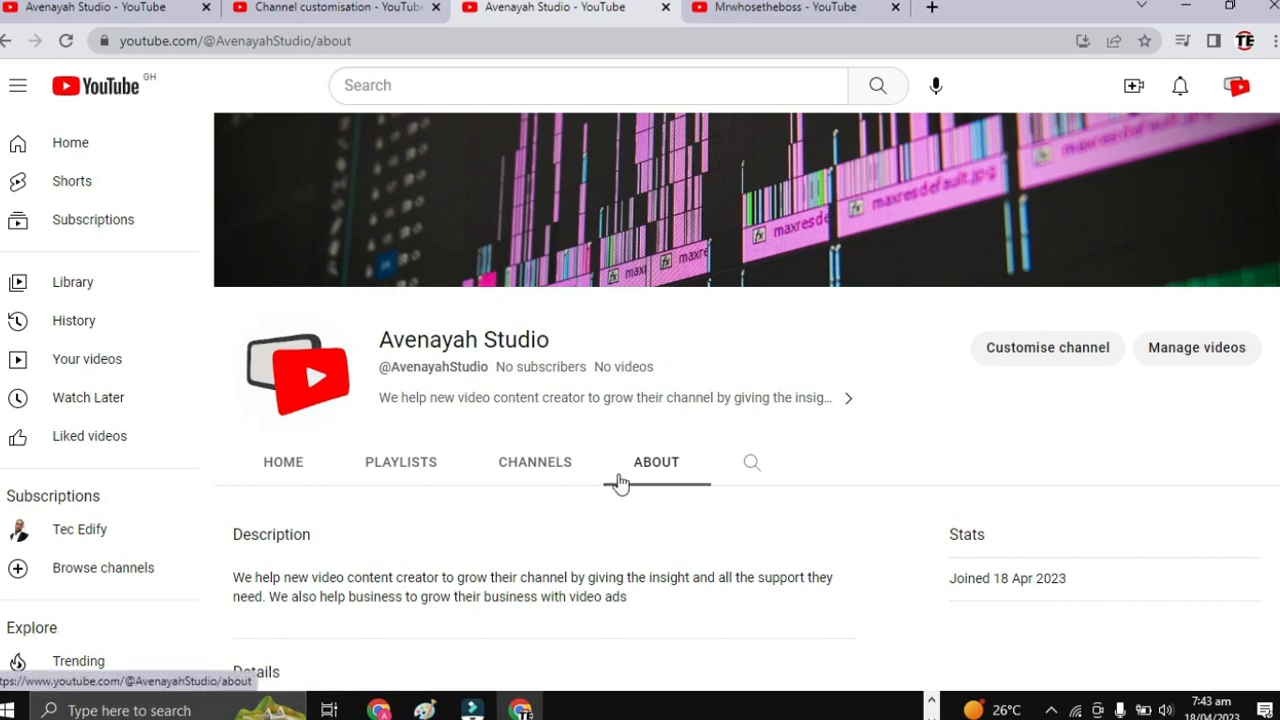
pyautogui.scroll(-2, 620, 494)
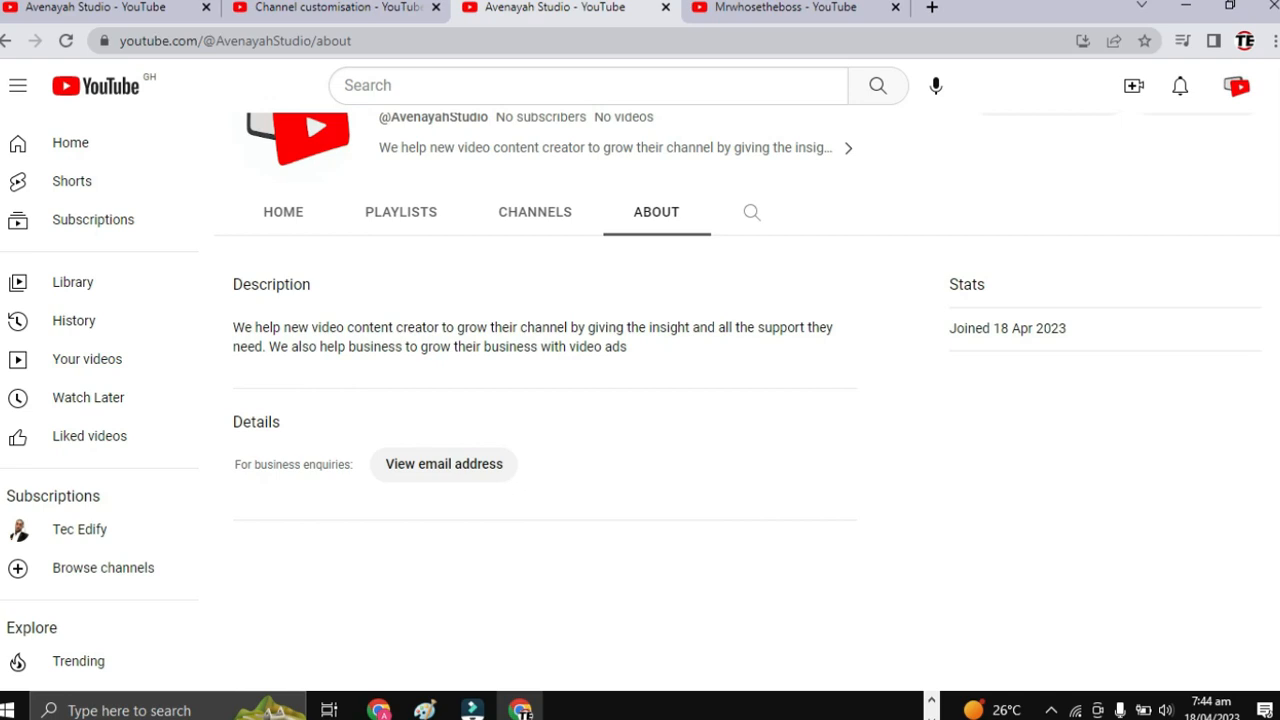
pyautogui.scroll(3, 746, 400)
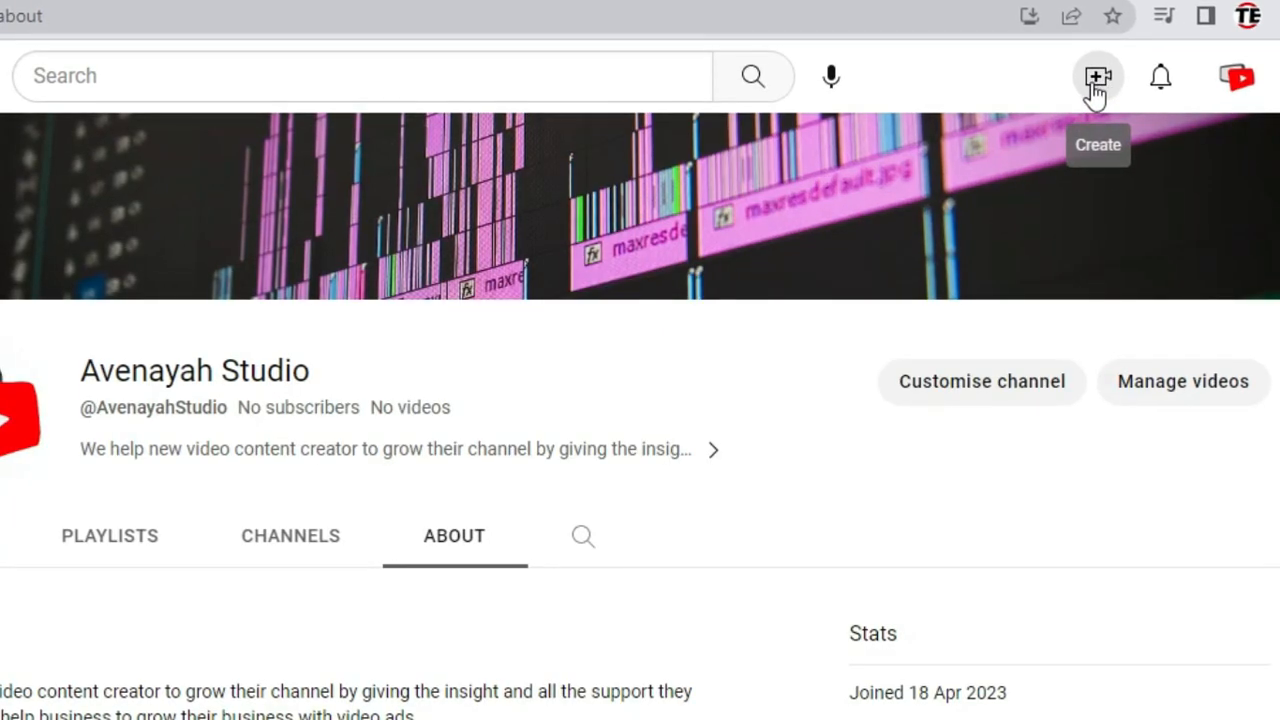
# Start uploading a video to the channel and get past the YouTube Studio welcome message
pyautogui.click(1097, 88)
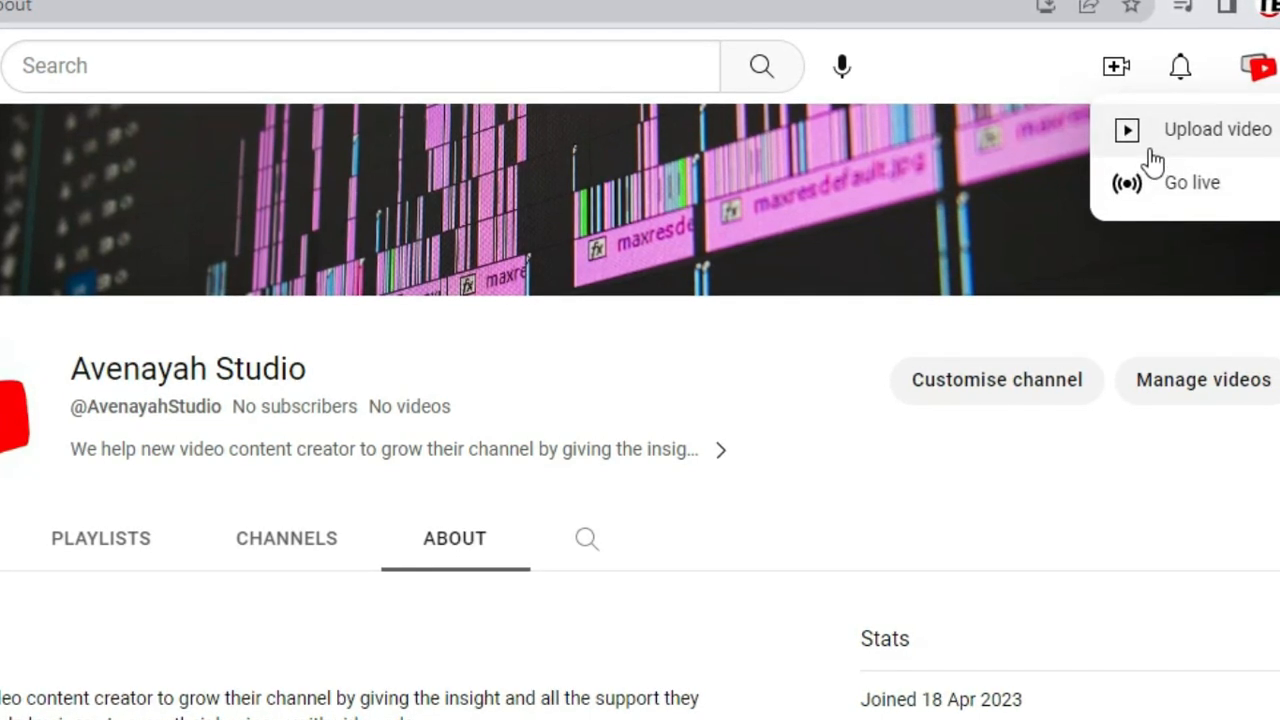
pyautogui.click(1153, 140)
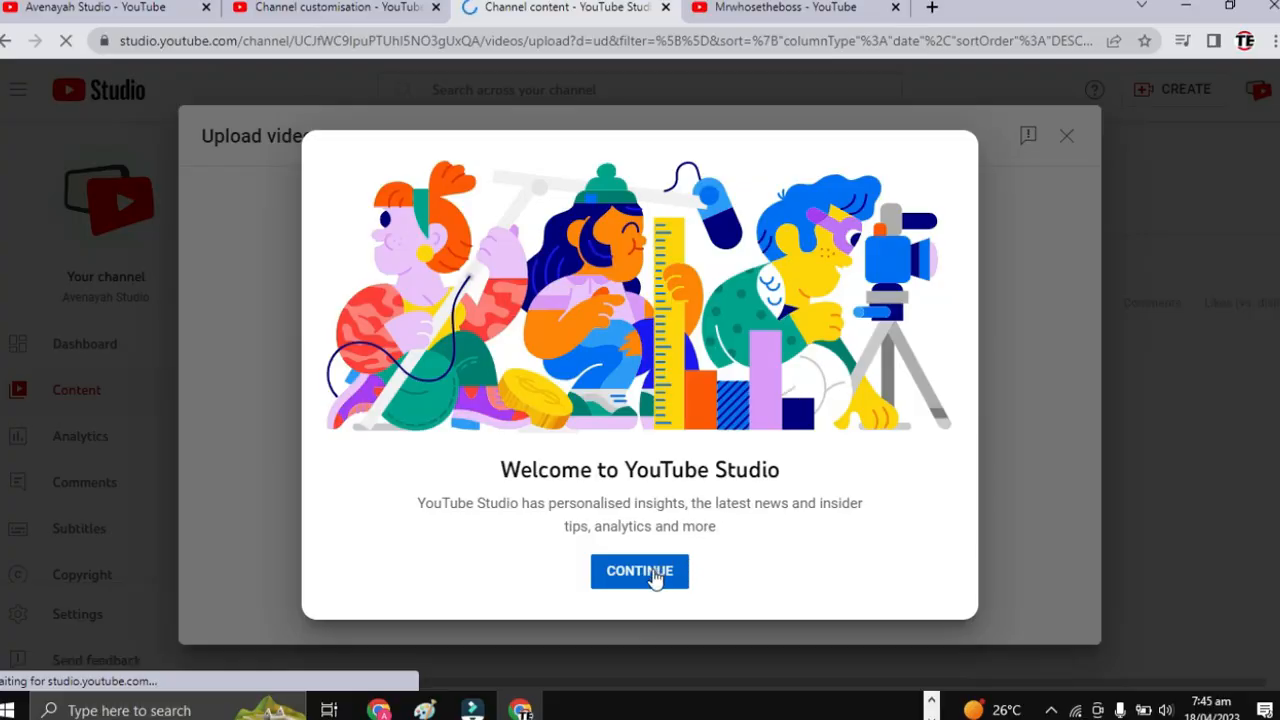
pyautogui.click(640, 571)
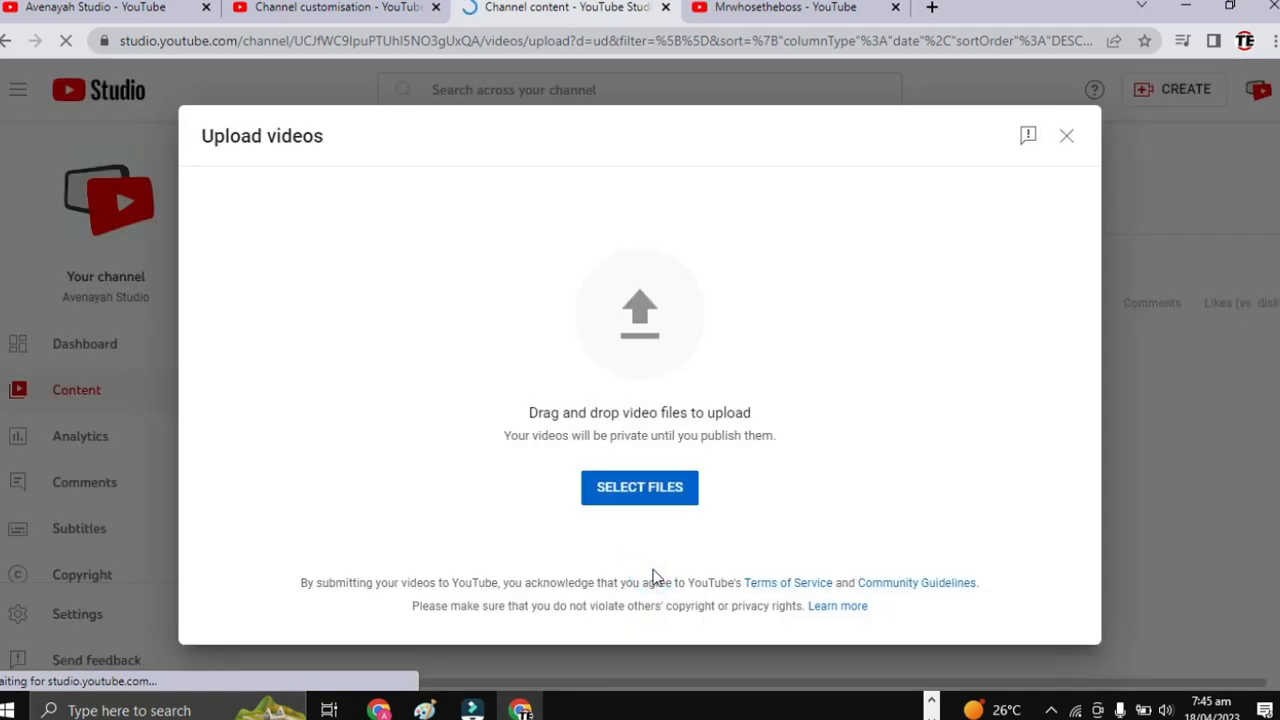
# Choose ADWINTON.mp4 from the Downloads folder as the video file to upload
pyautogui.click(639, 490)
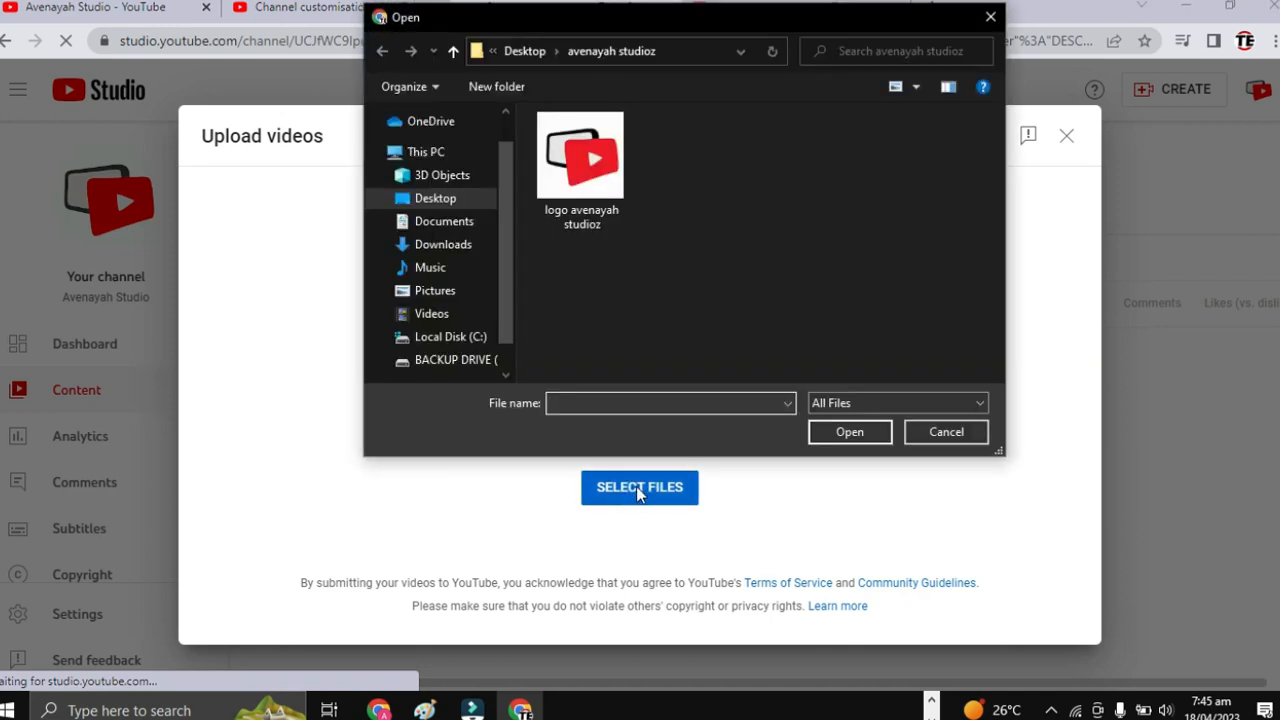
pyautogui.click(441, 248)
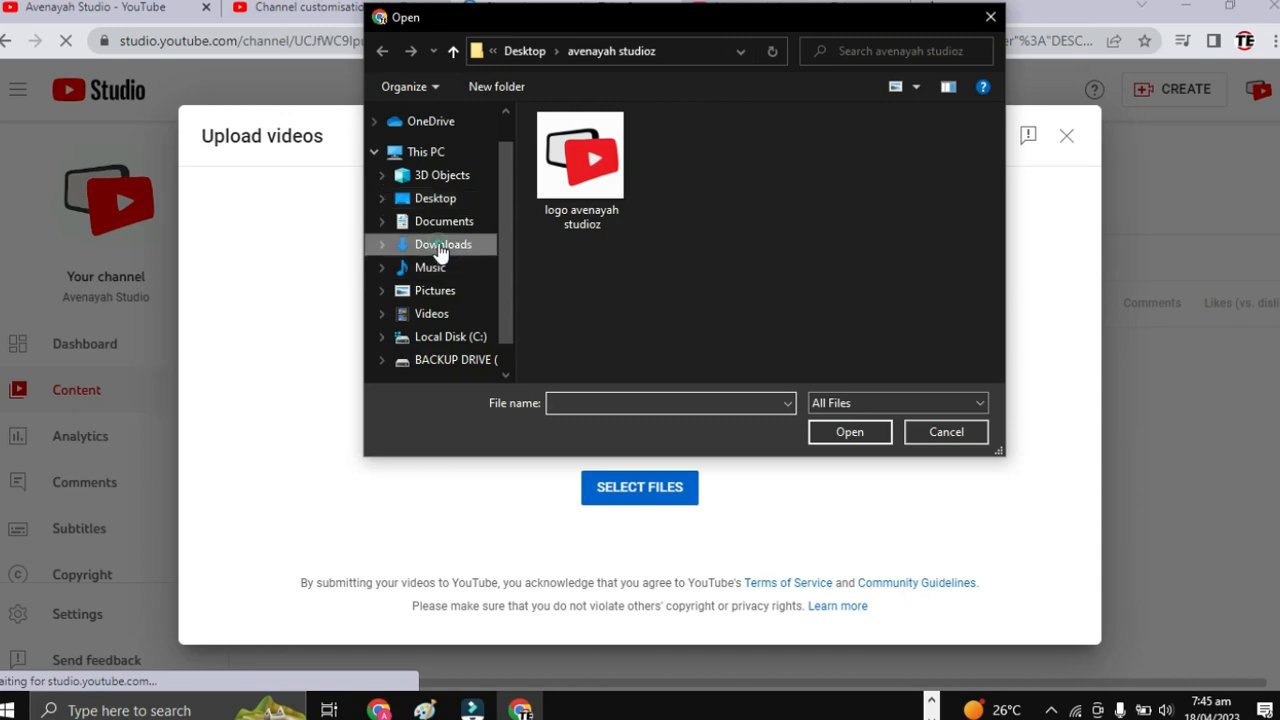
pyautogui.scroll(-5, 634, 305)
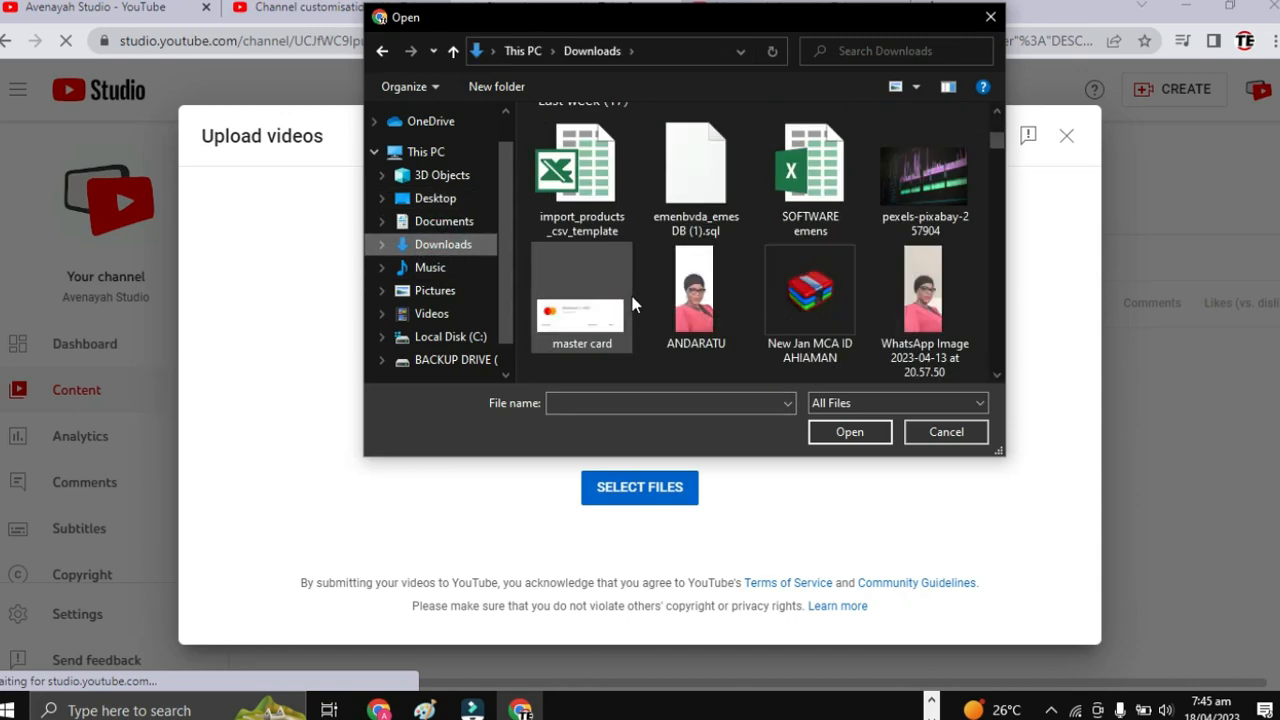
pyautogui.scroll(-1, 634, 305)
pyautogui.click(694, 150)
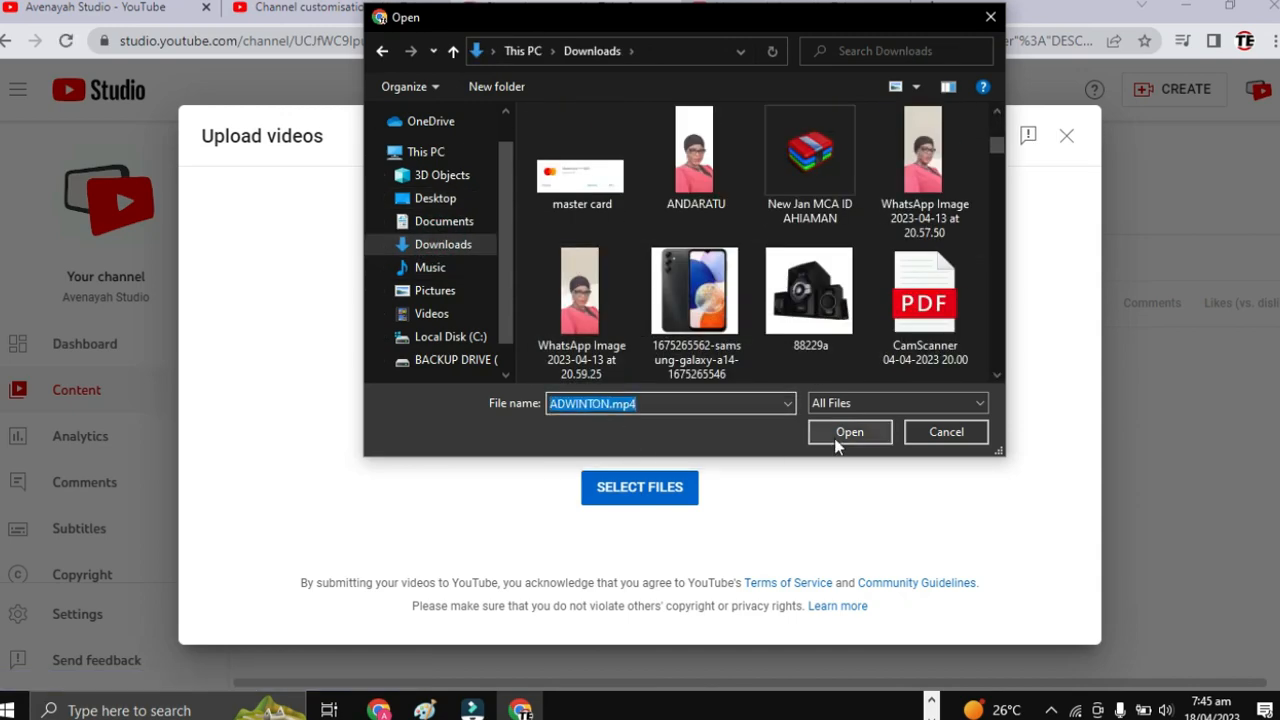
pyautogui.click(835, 438)
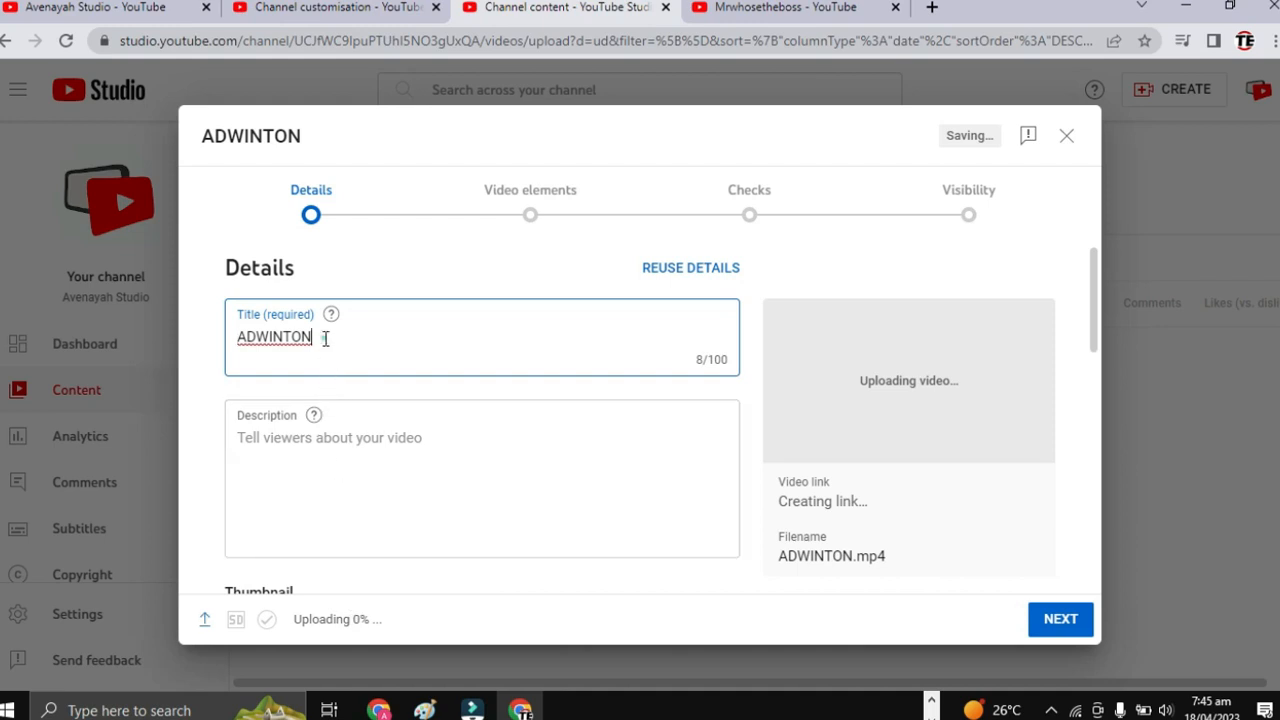
# Replace the video's title with "A video ads for Adwinton (Marketing purpose)"
pyautogui.moveTo(325, 338); pyautogui.dragTo(238, 337)
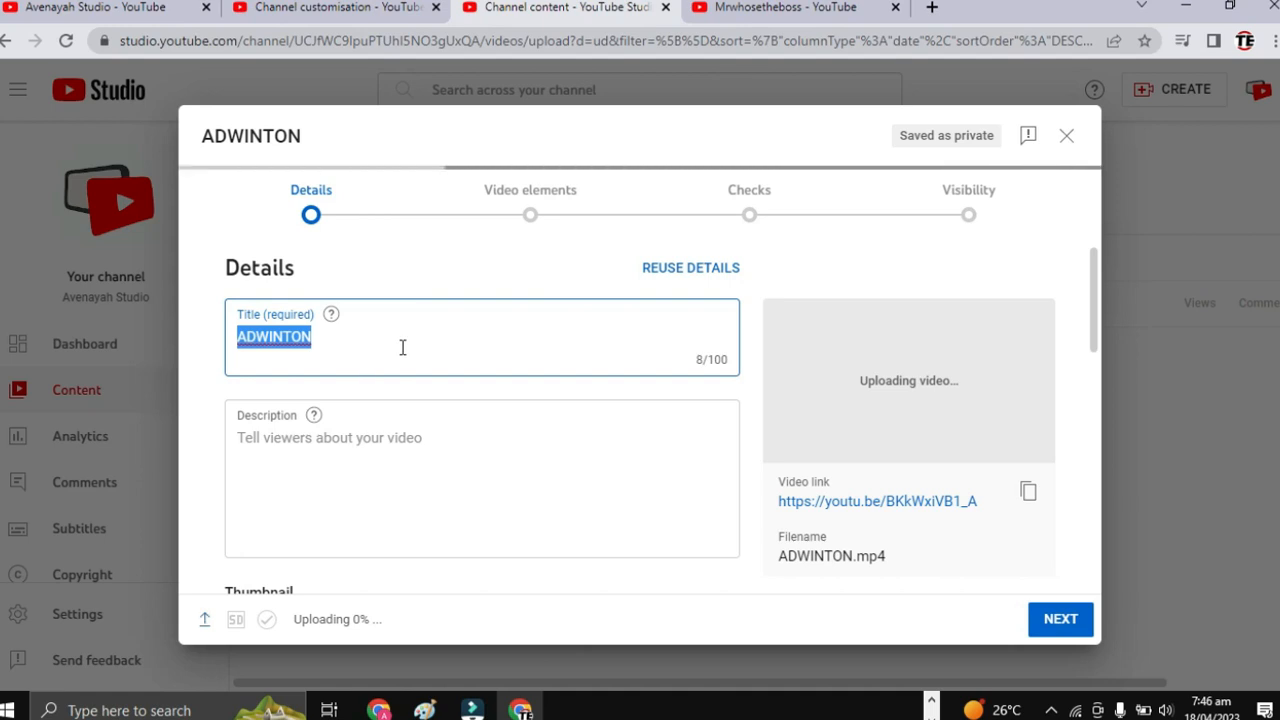
pyautogui.press('BackSpace')
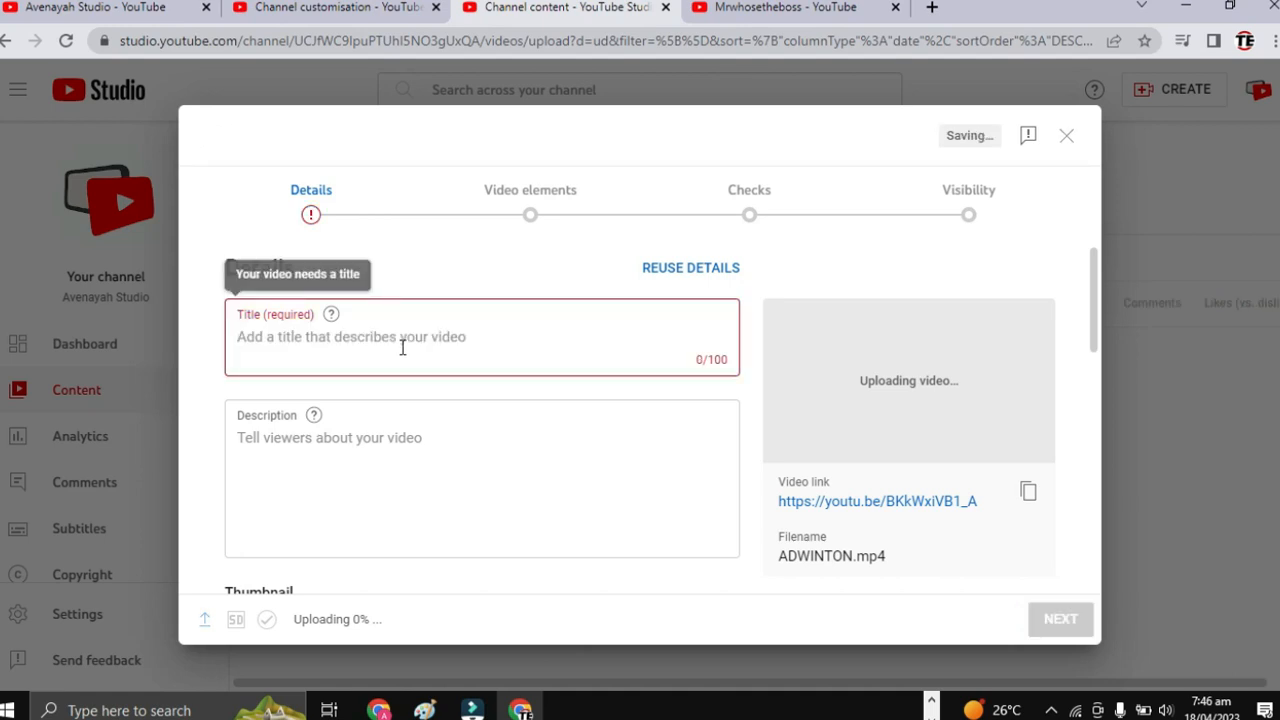
pyautogui.write('A video ads for Adwinton (Marketing purpose)')
pyautogui.press('Tab')
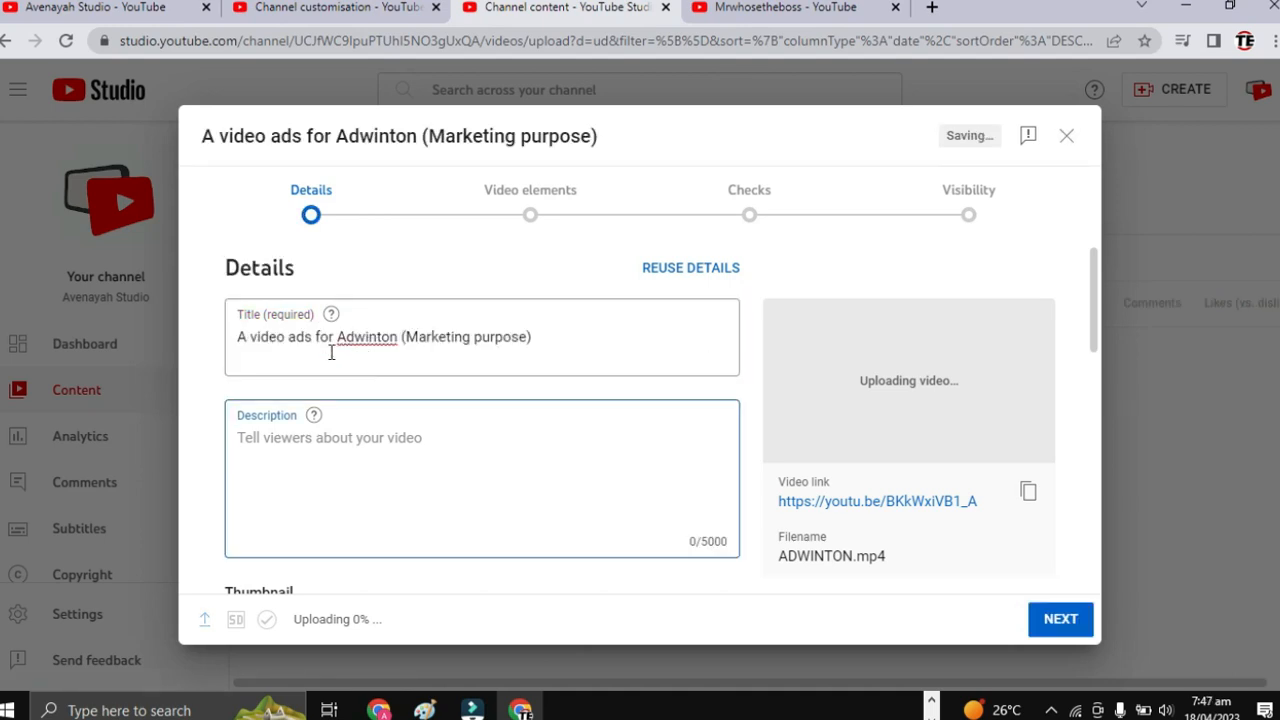
# Examine the upload's description and thumbnail sections, and compare with the video thumbnails on the Mrwhosetheboss channel page
pyautogui.click(355, 453)
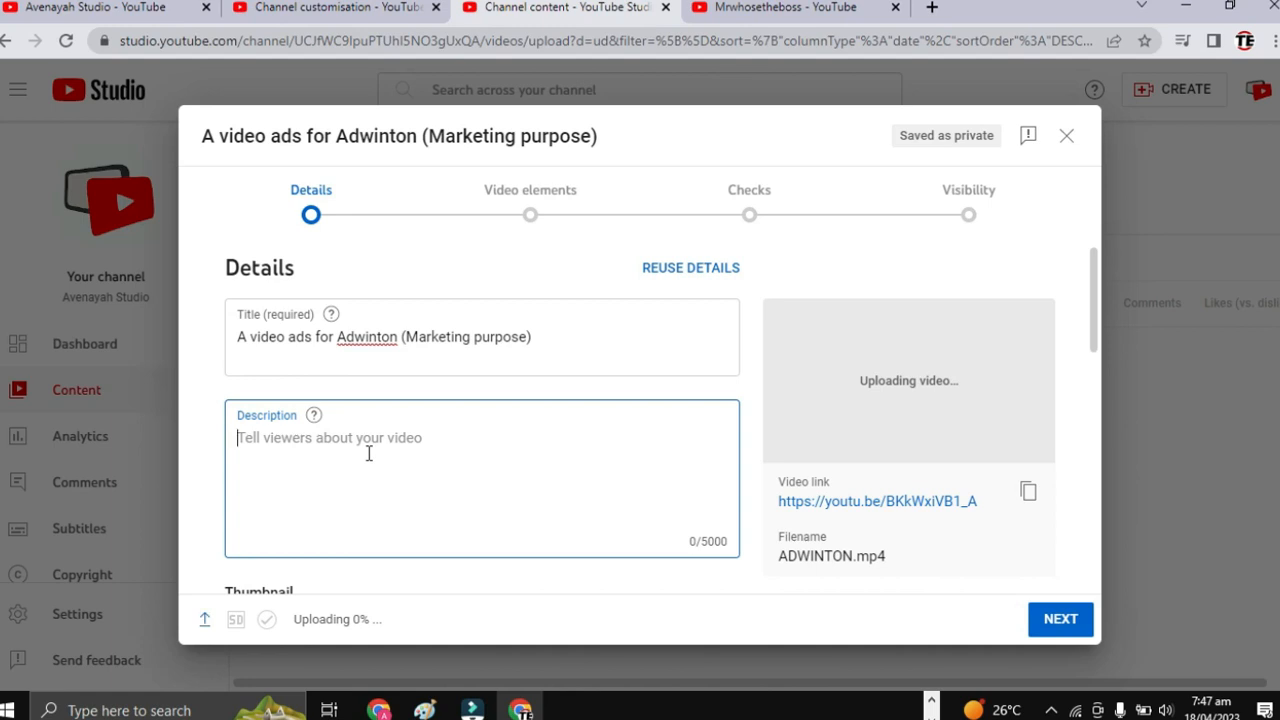
pyautogui.scroll(-1, 368, 453)
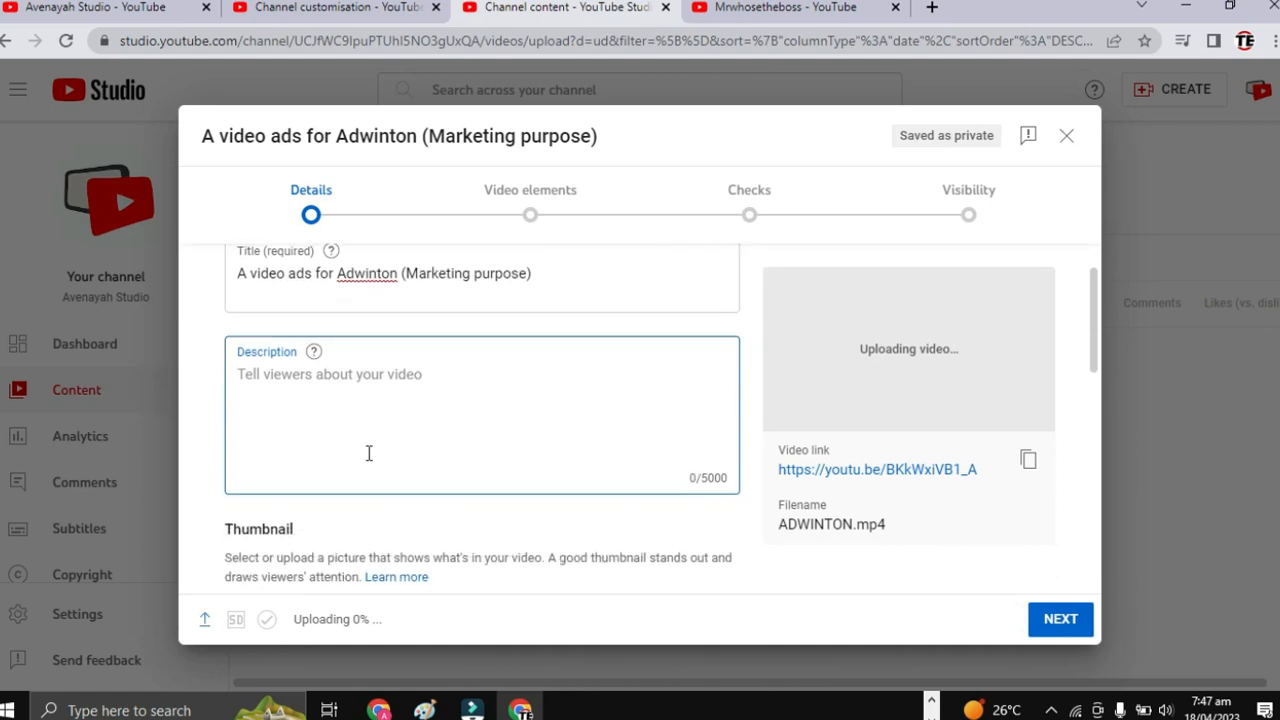
pyautogui.scroll(-3, 413, 408)
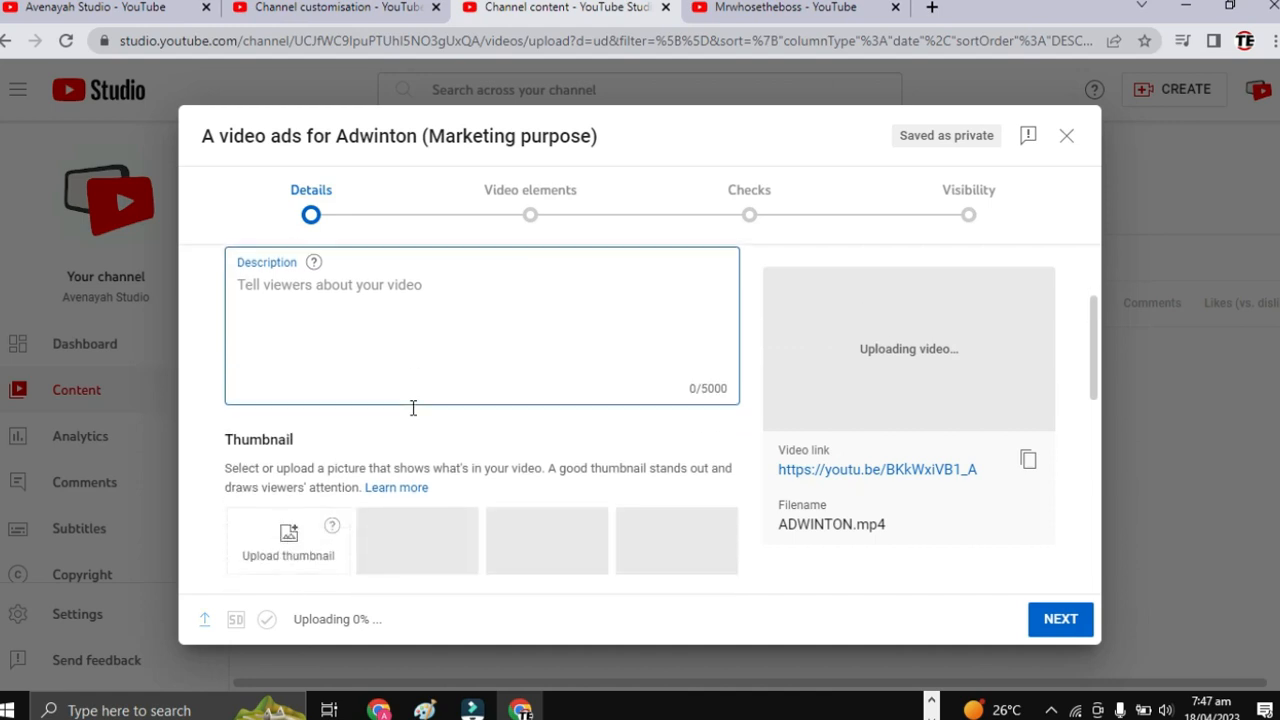
pyautogui.scroll(1, 414, 408)
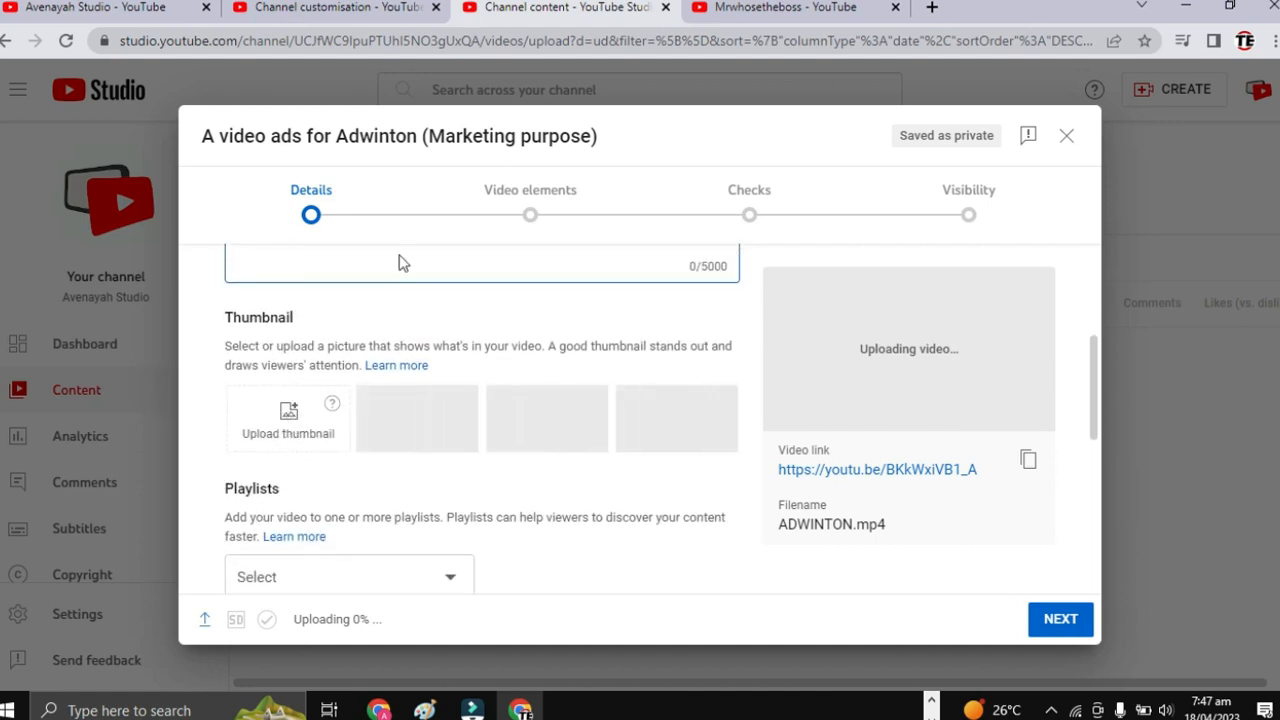
pyautogui.click(731, 8)
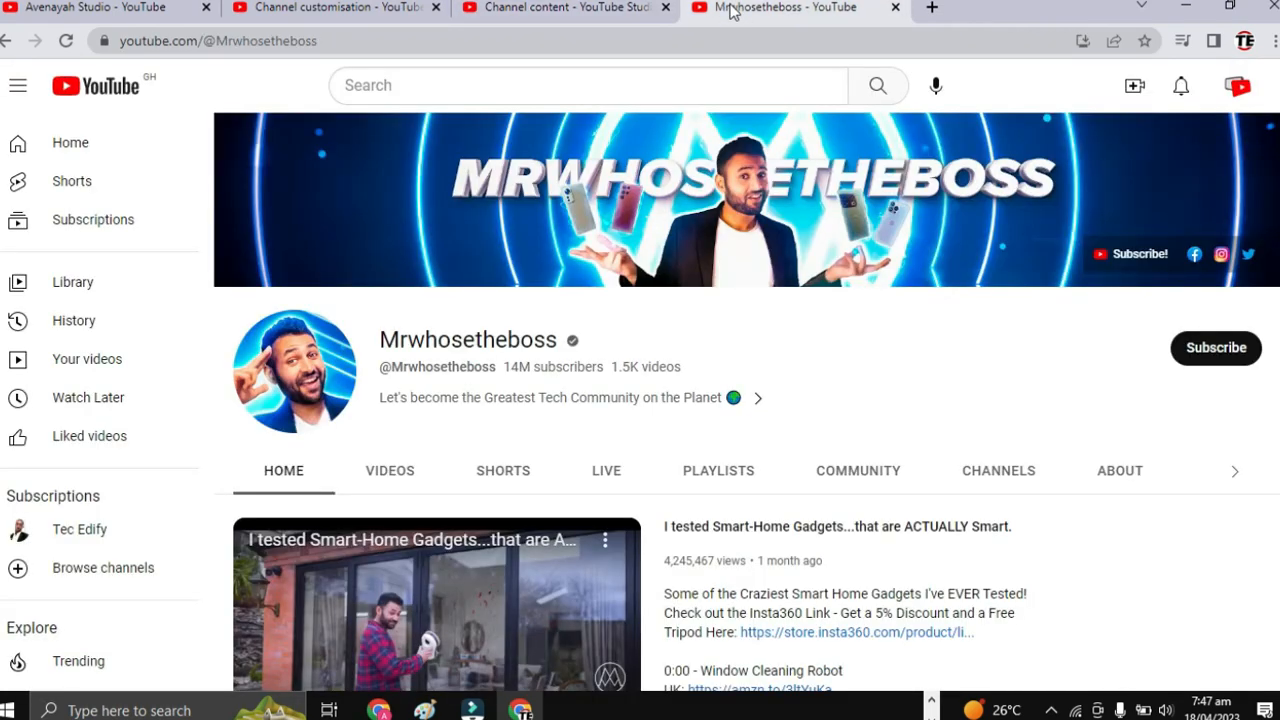
pyautogui.scroll(-5, 722, 305)
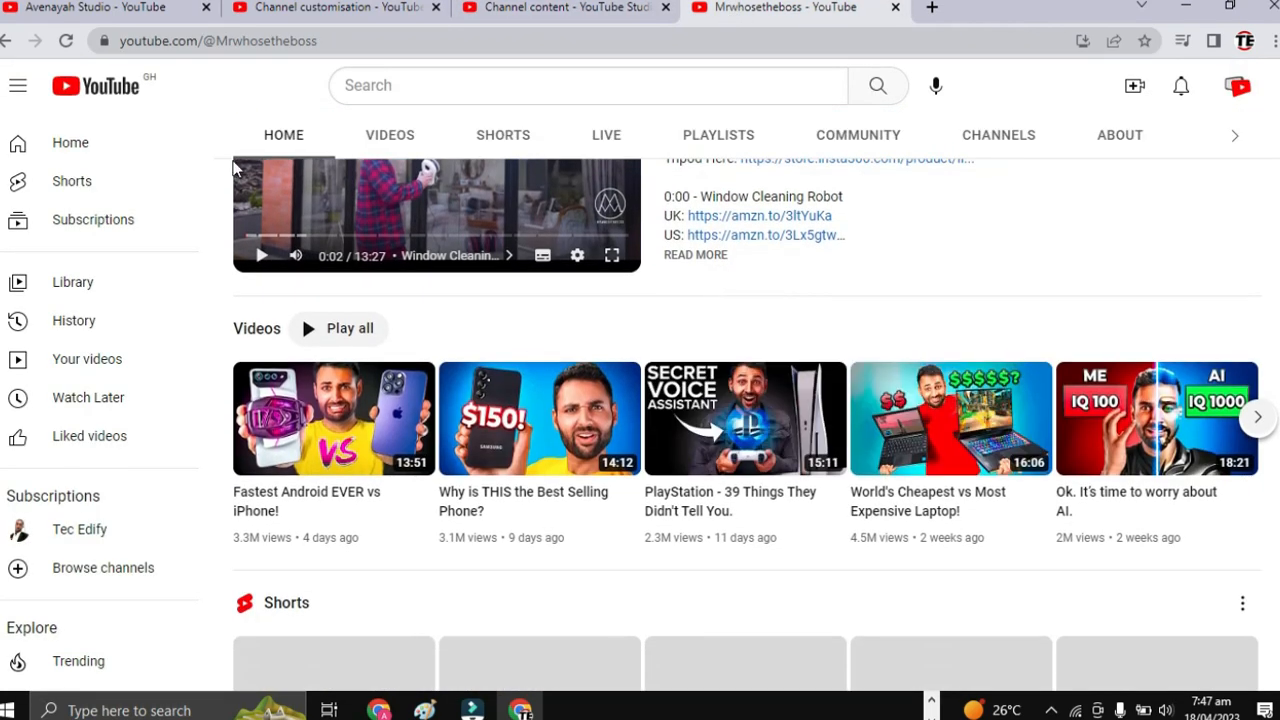
pyautogui.scroll(-1, 340, 350)
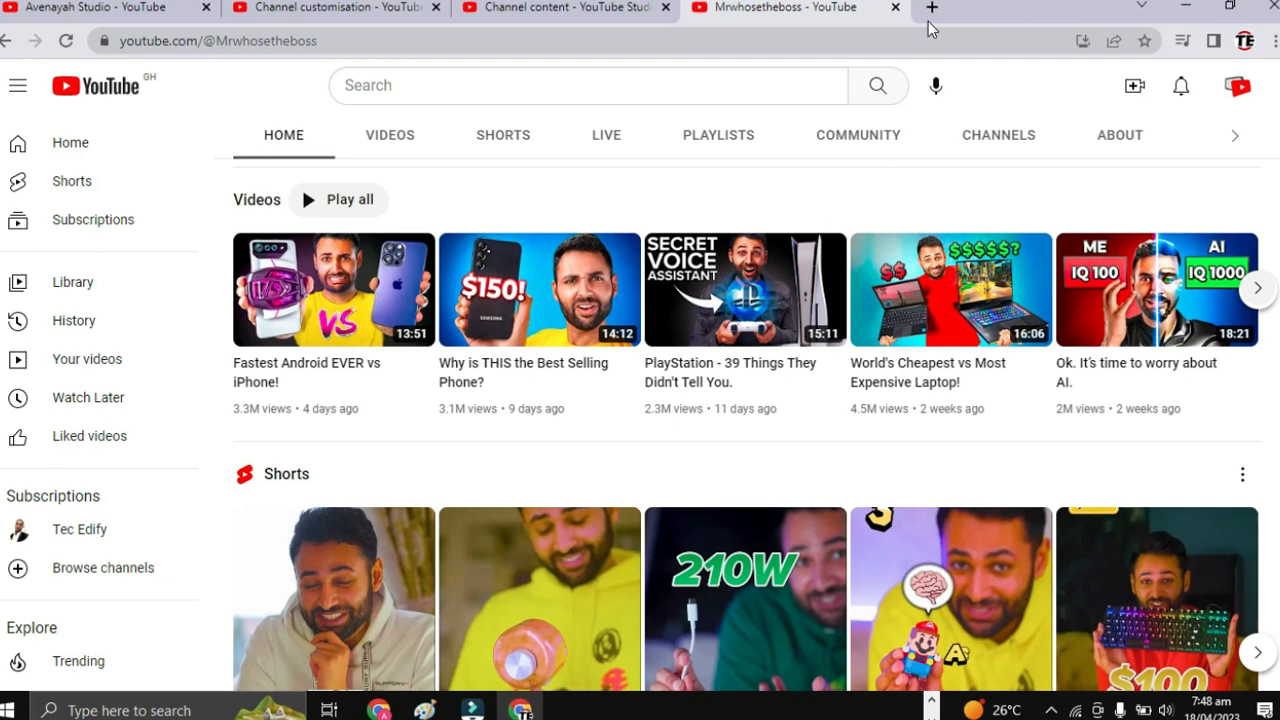
# Return to the video's upload details and view the playlist choices
pyautogui.click(505, 14)
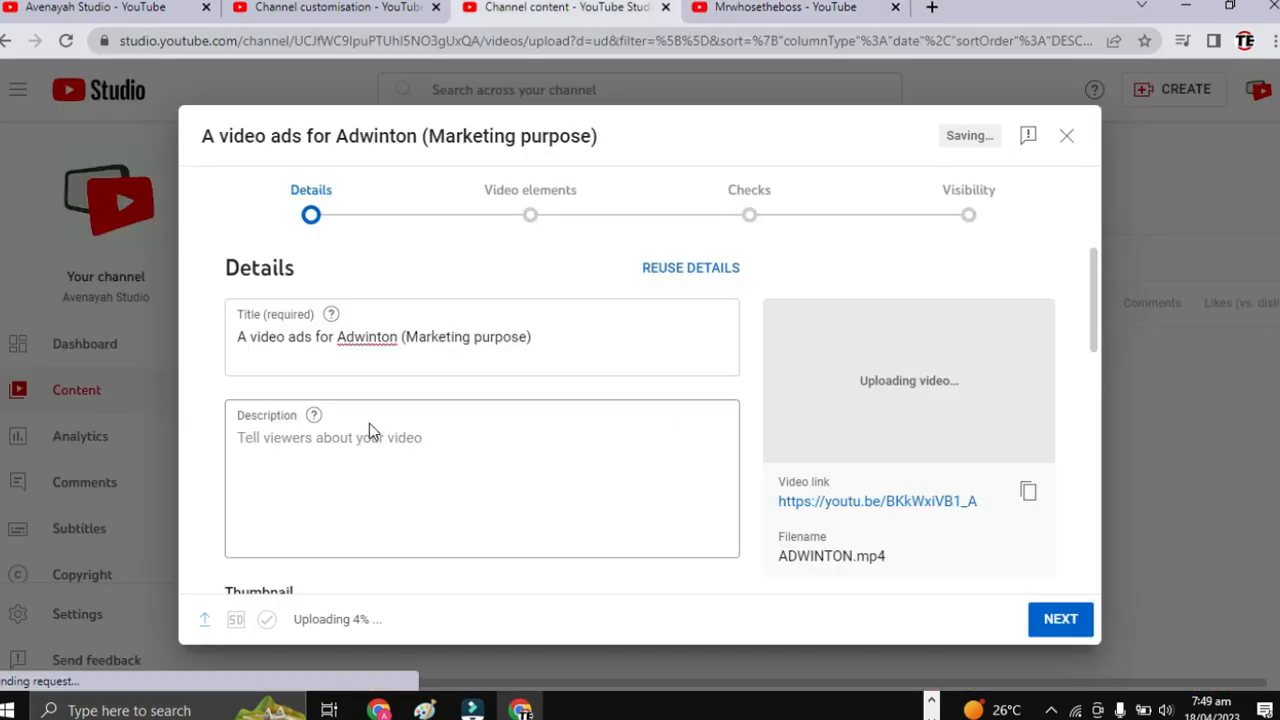
pyautogui.scroll(-3, 369, 430)
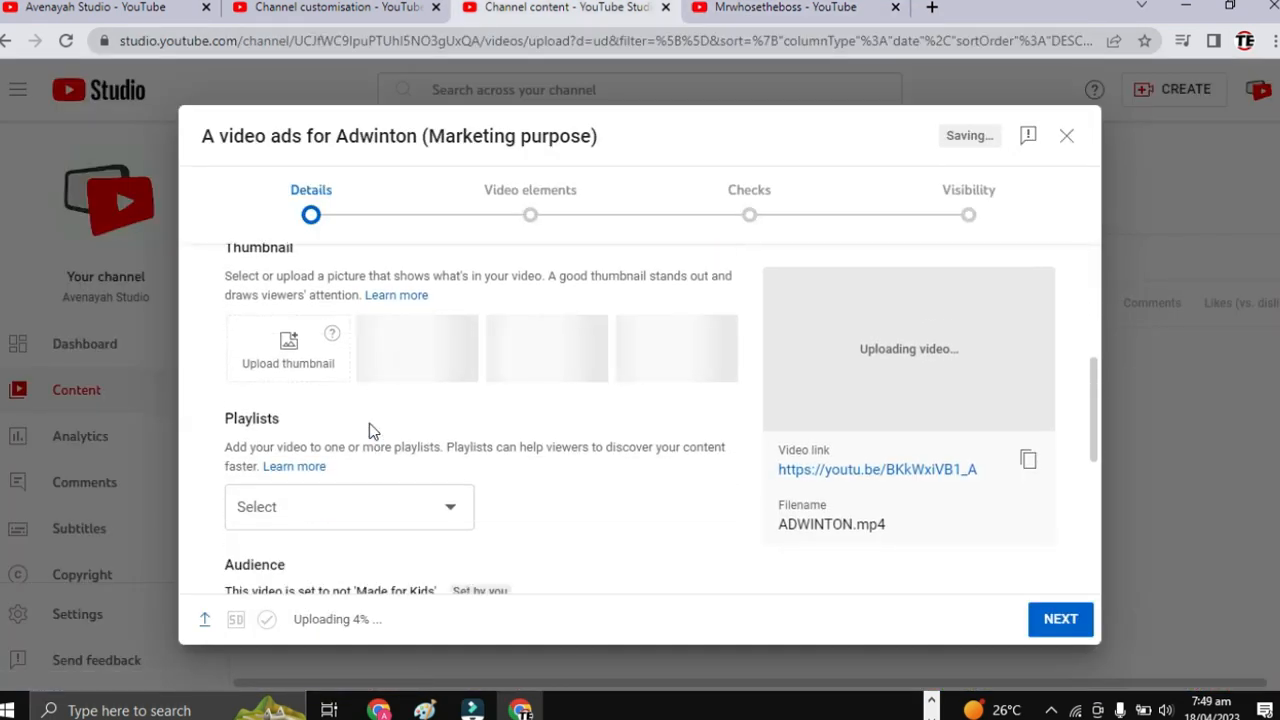
pyautogui.scroll(-3, 290, 437)
pyautogui.scroll(2, 290, 437)
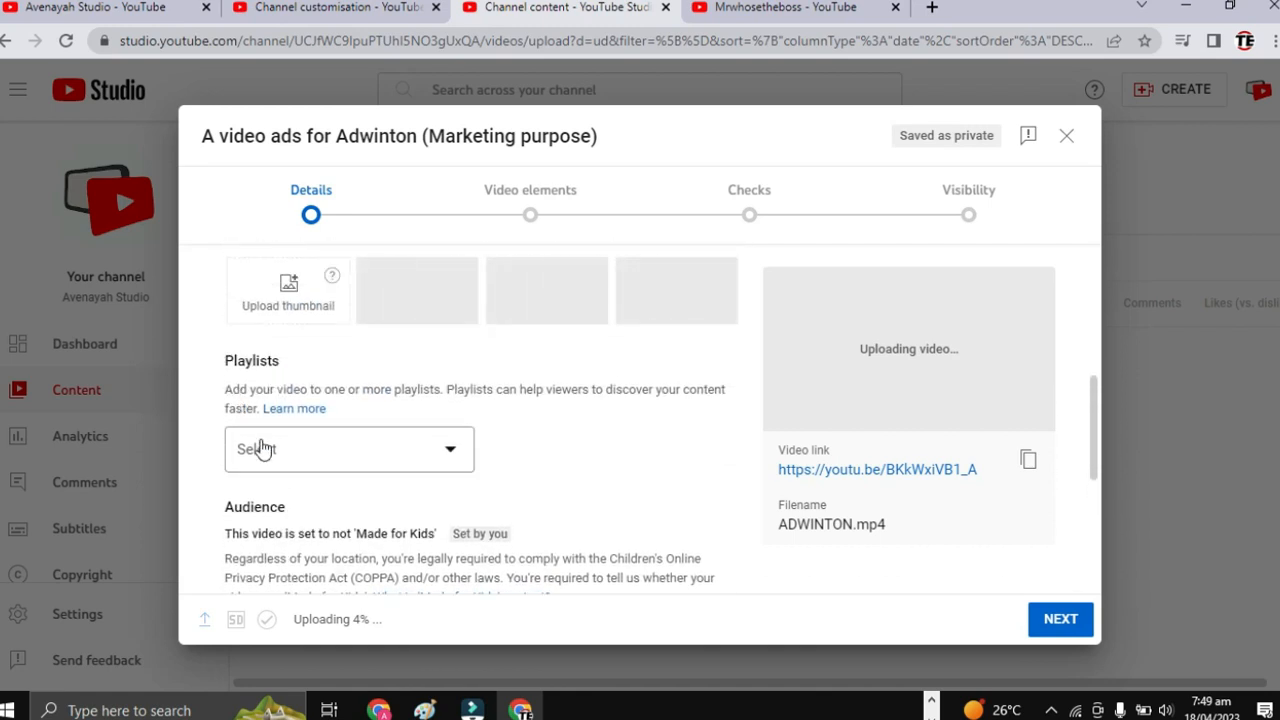
pyautogui.click(264, 447)
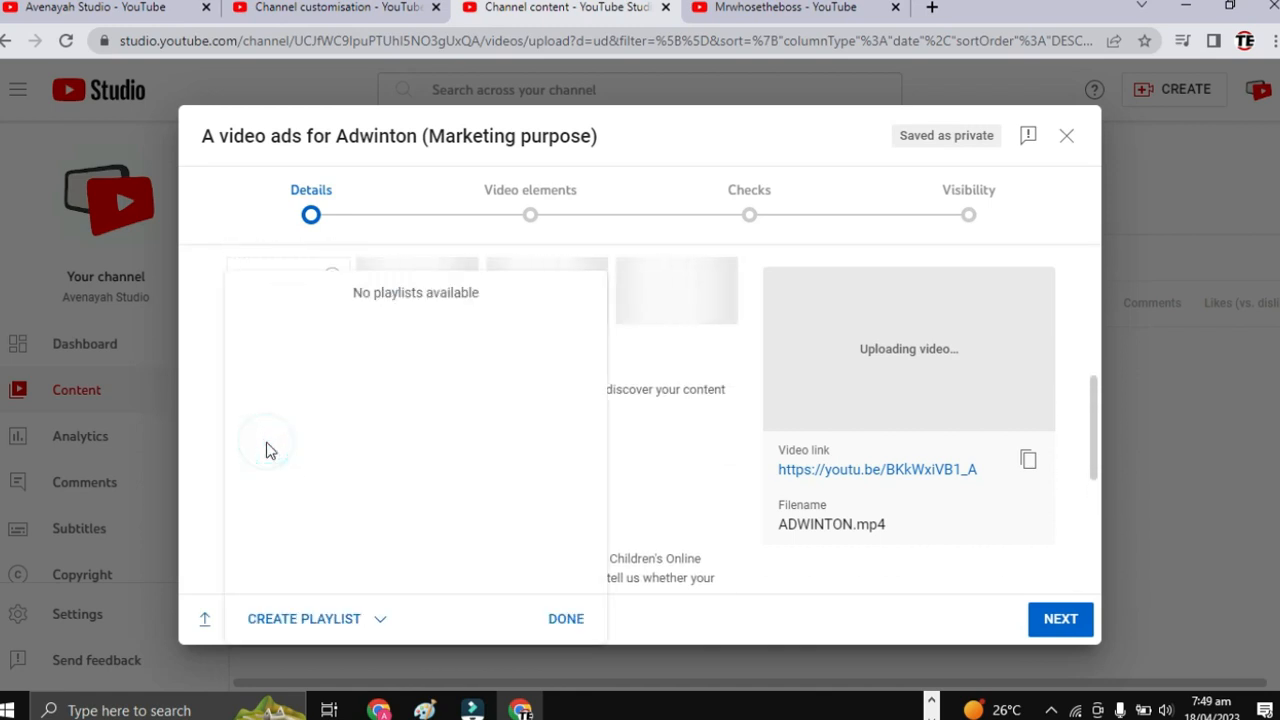
pyautogui.click(693, 508)
# Examine the video's 'Made for Kids' audience setting and its advanced age restriction options
pyautogui.scroll(-2, 595, 500)
pyautogui.scroll(-3, 590, 503)
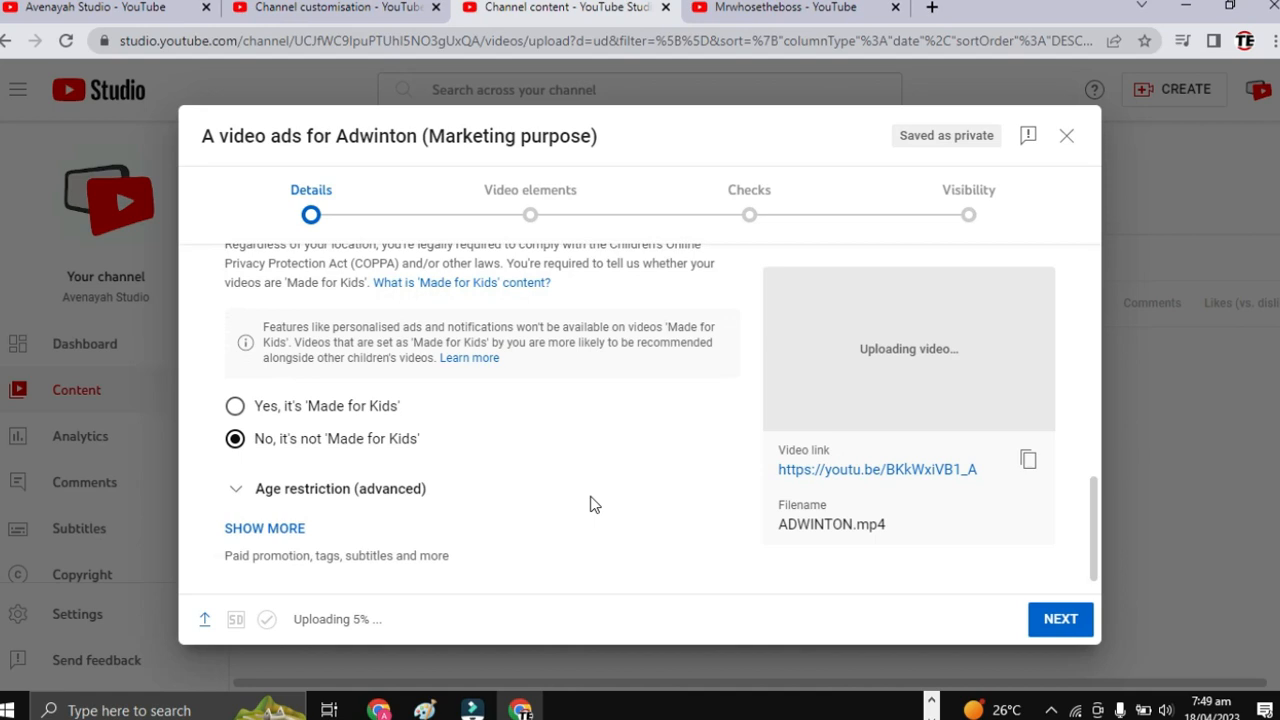
pyautogui.scroll(2, 590, 503)
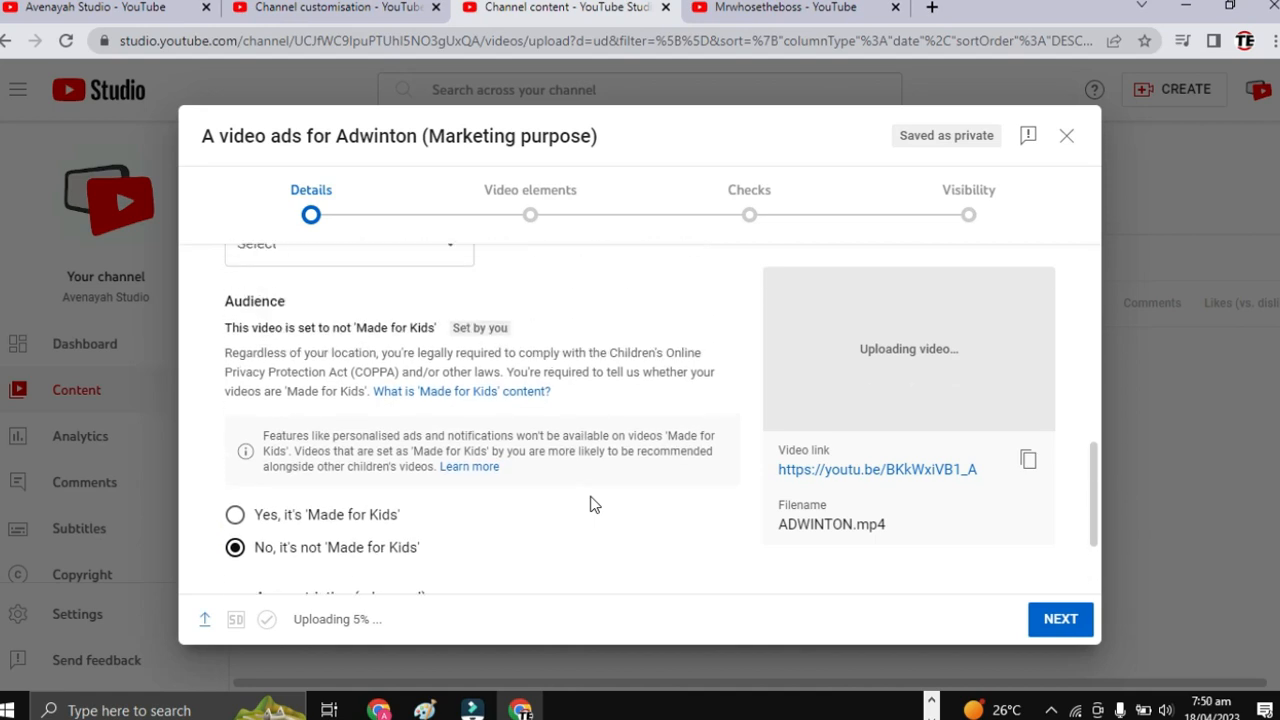
pyautogui.scroll(-1, 530, 516)
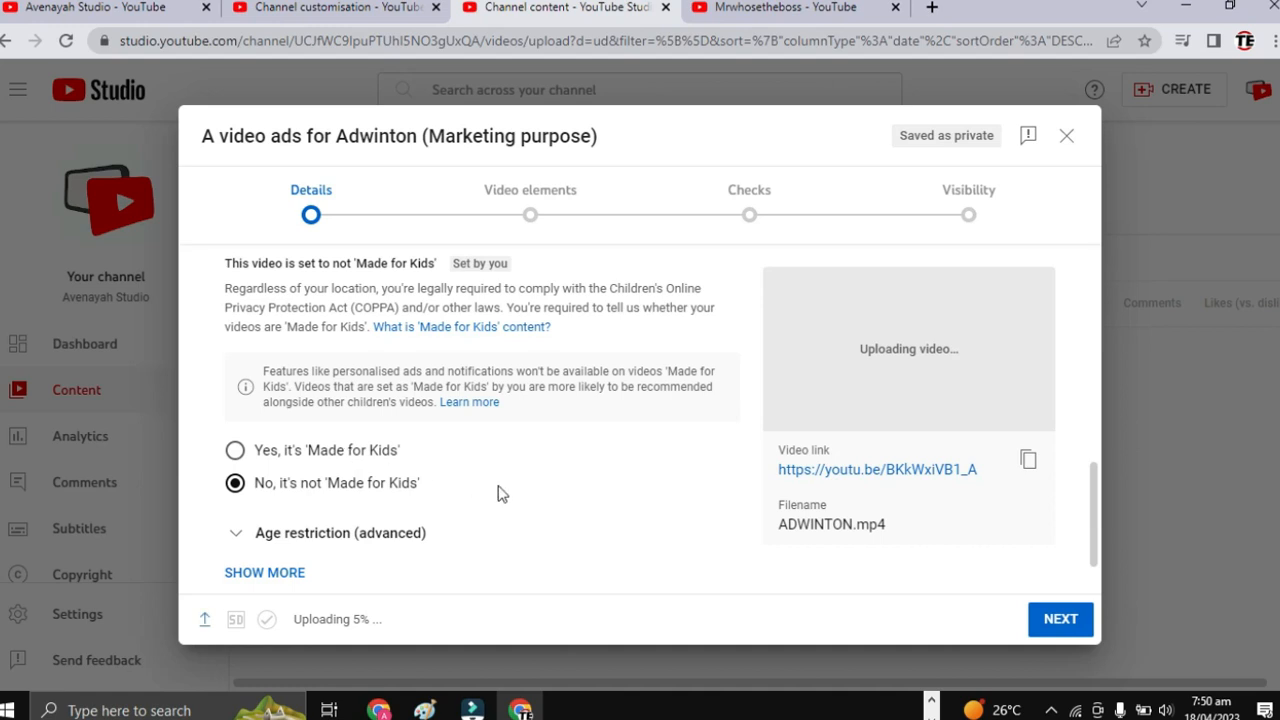
pyautogui.scroll(-1, 501, 494)
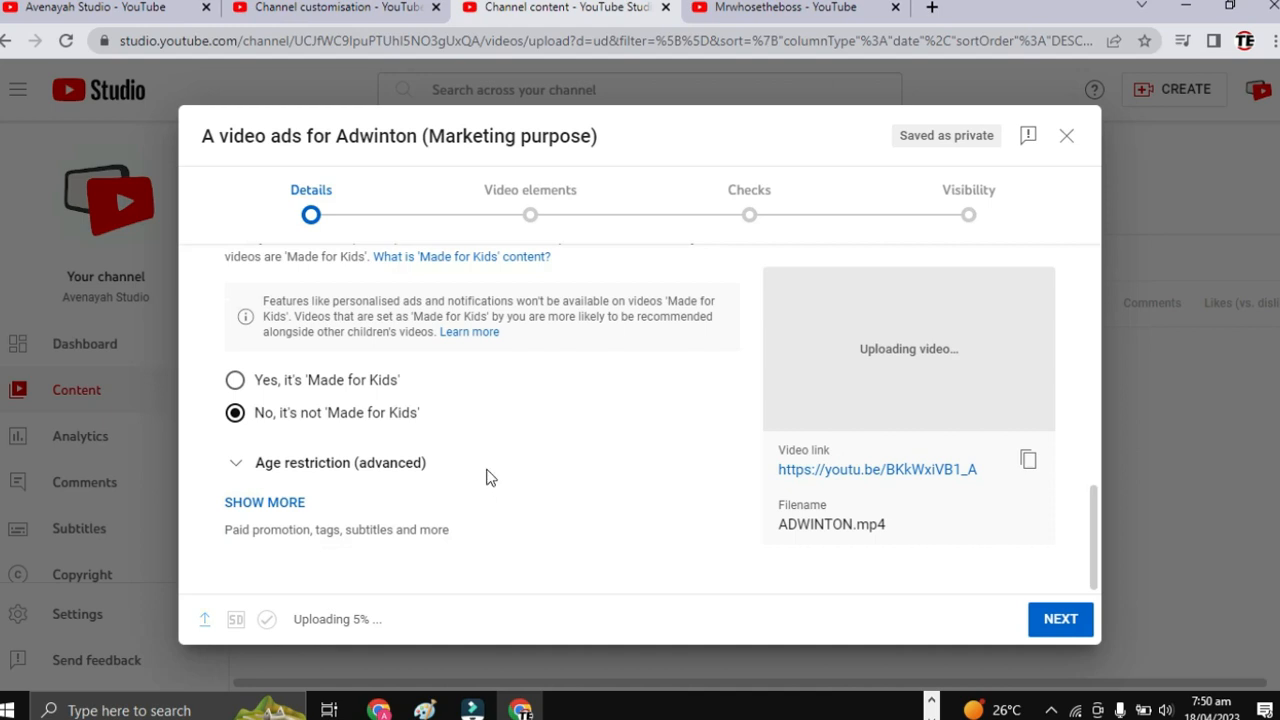
pyautogui.click(237, 475)
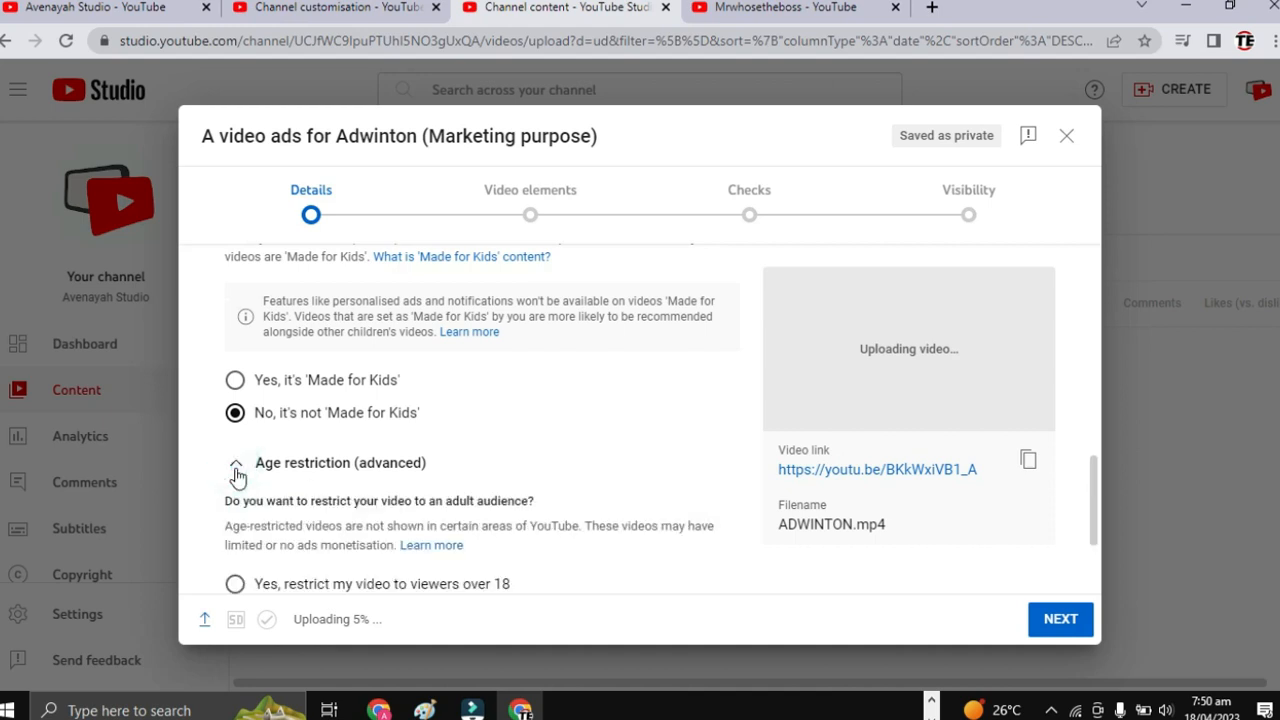
pyautogui.scroll(-2, 237, 476)
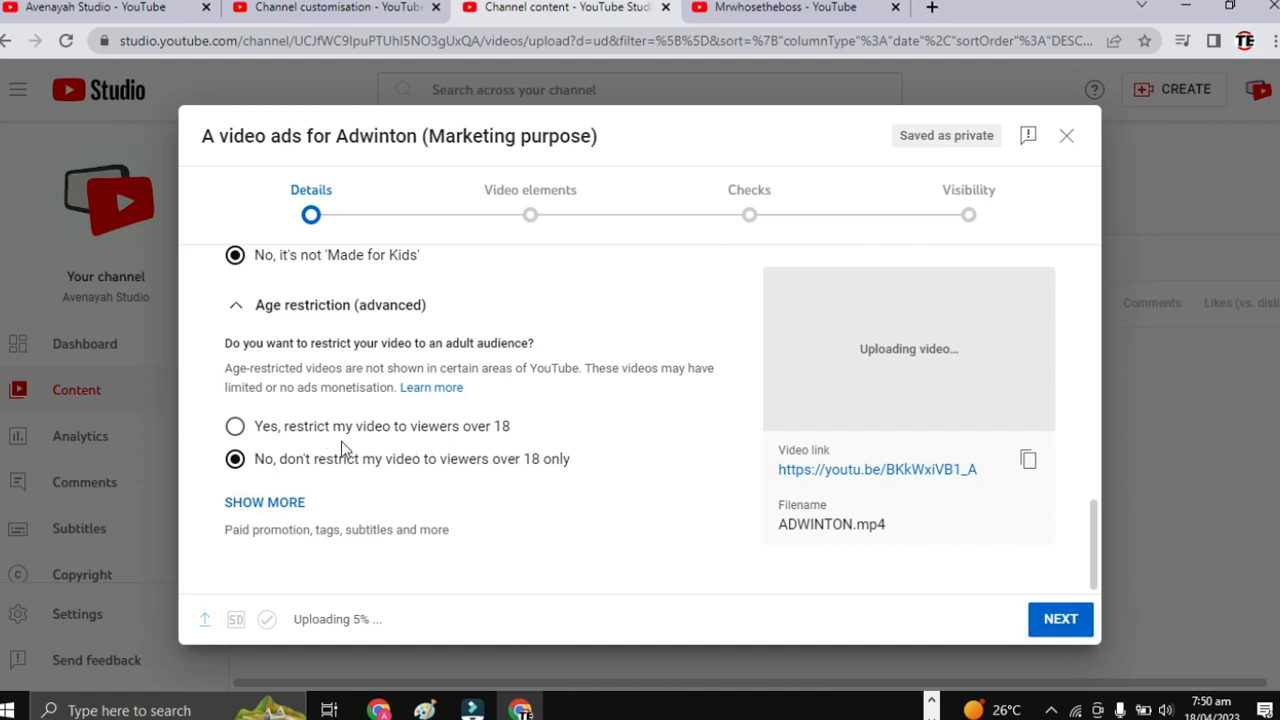
pyautogui.click(240, 308)
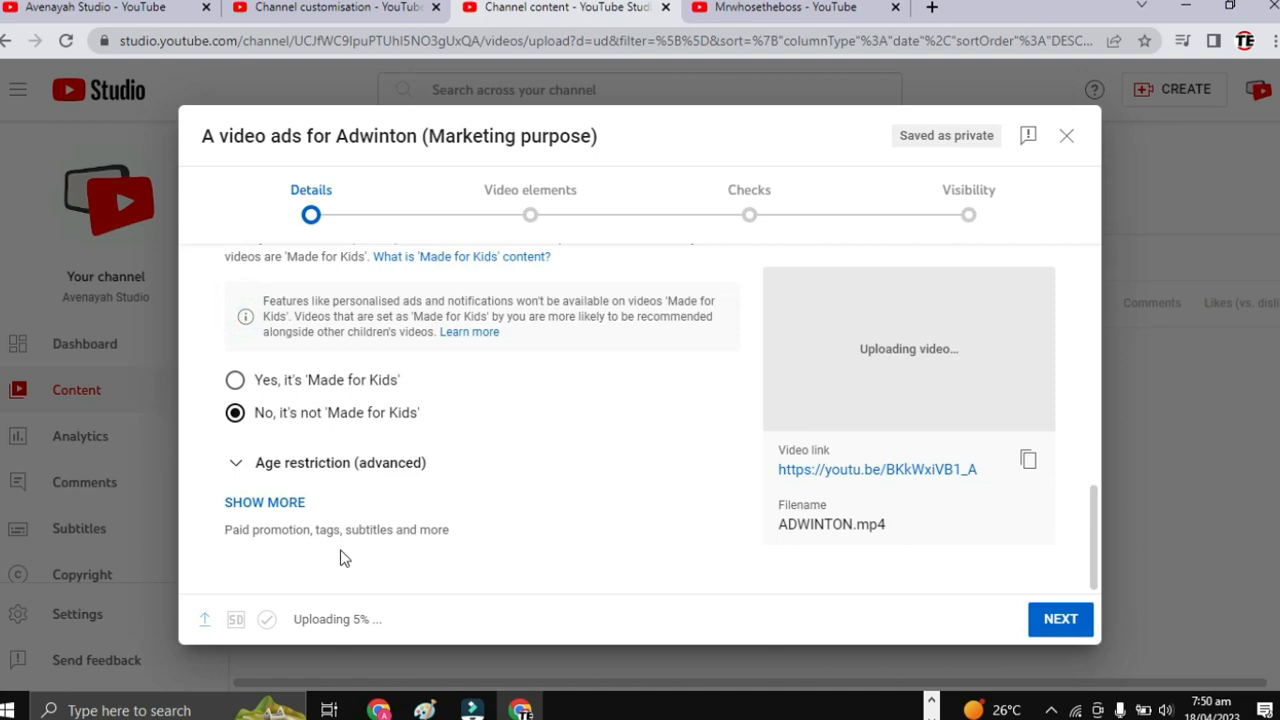
# Expand the additional video details and examine the paid promotion, automatic chapters, featured places and tags options
pyautogui.click(265, 502)
pyautogui.scroll(-3, 272, 514)
pyautogui.scroll(1, 272, 514)
pyautogui.scroll(1, 272, 514)
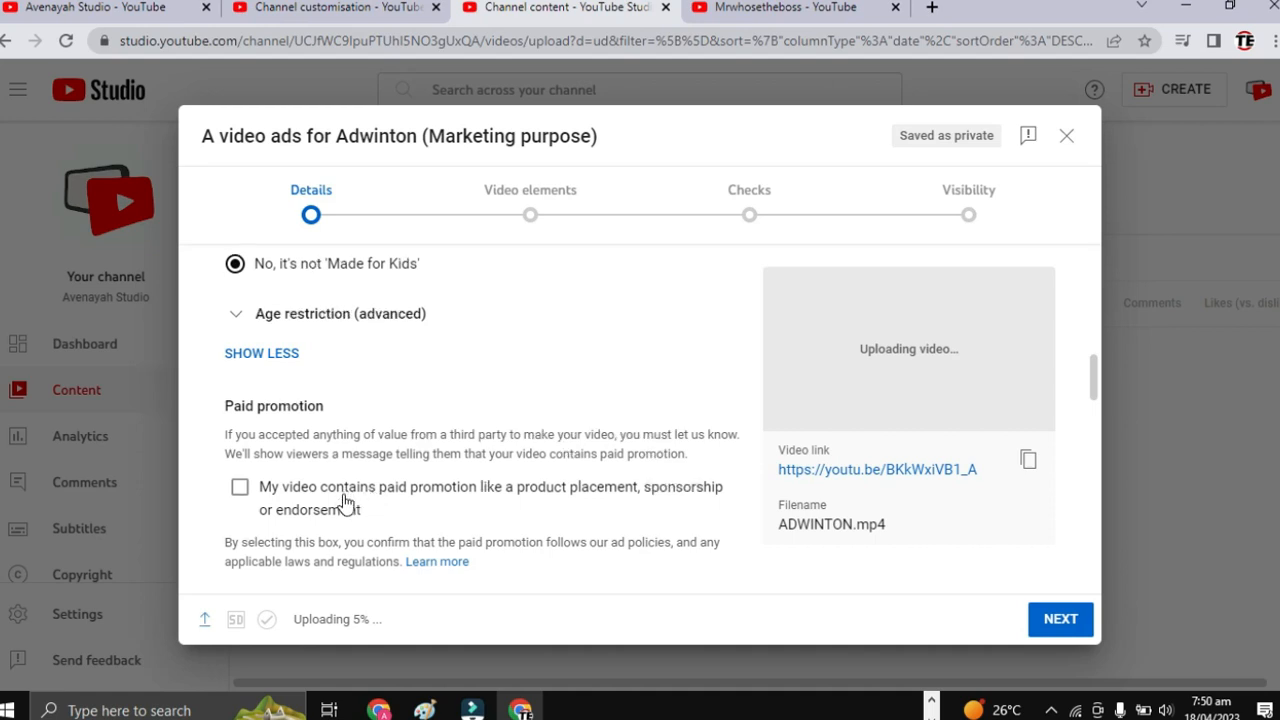
pyautogui.scroll(-3, 342, 498)
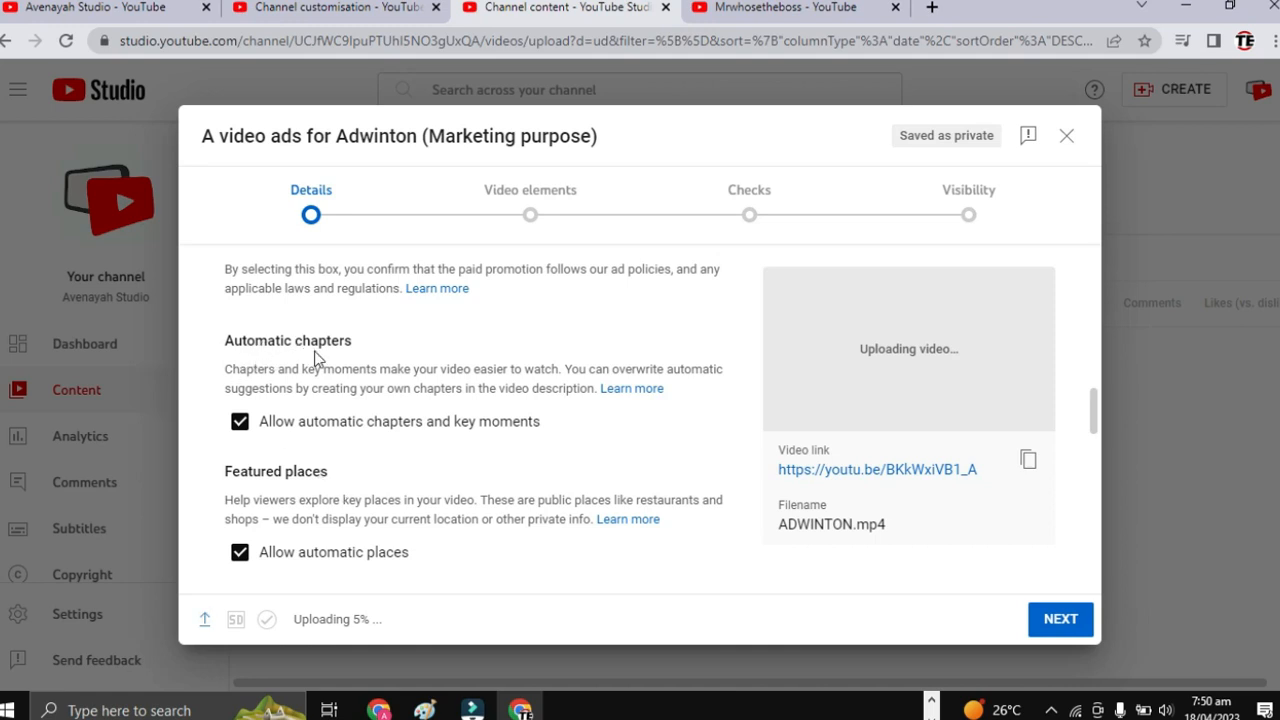
pyautogui.scroll(1, 410, 432)
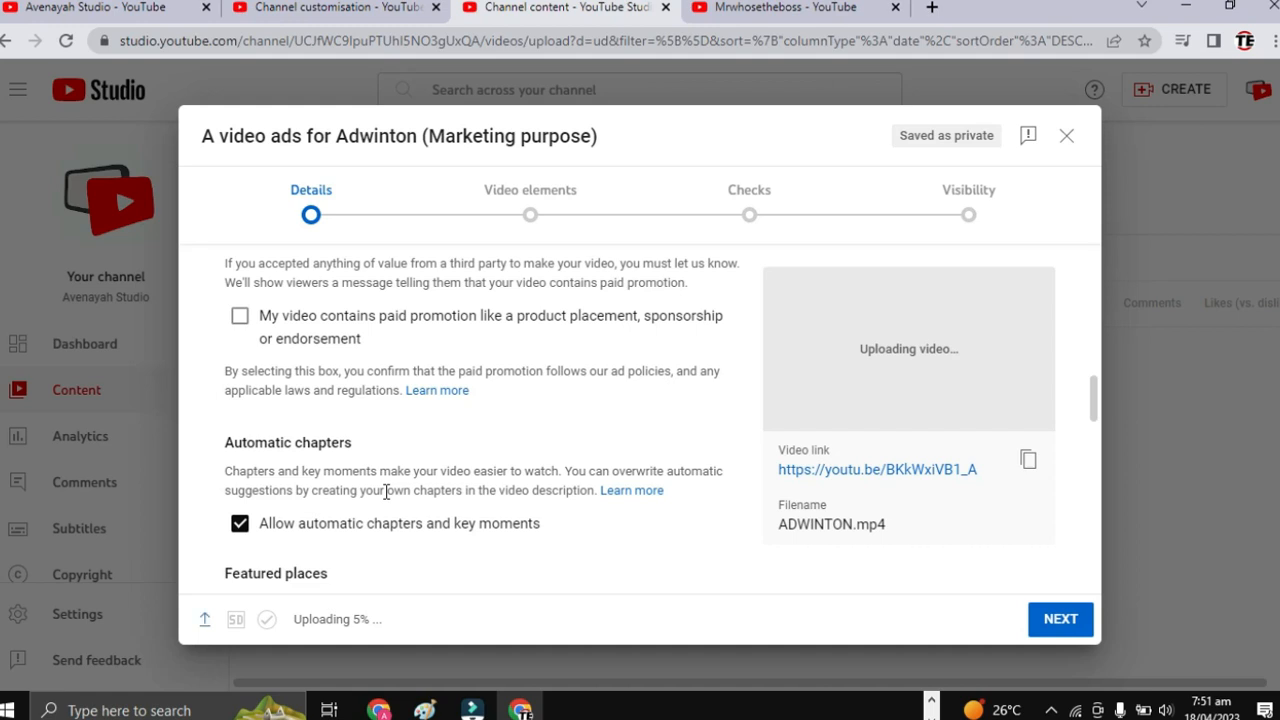
pyautogui.scroll(-3, 386, 491)
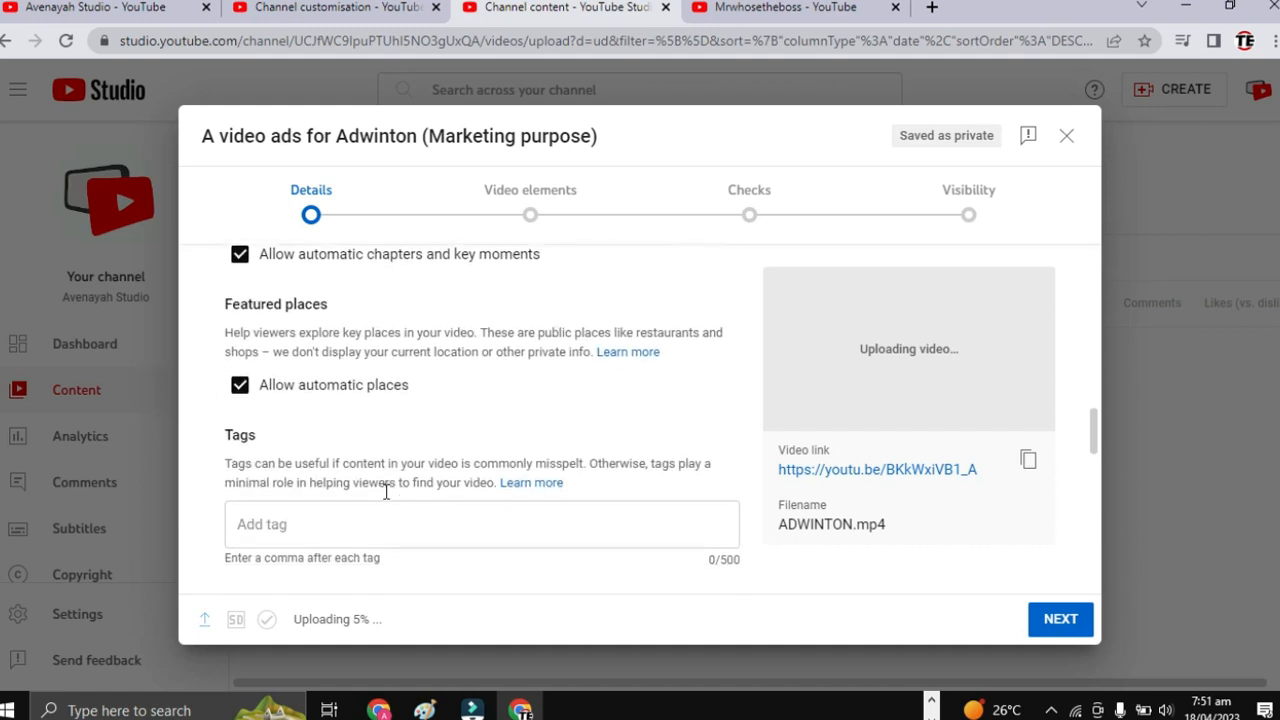
pyautogui.click(293, 525)
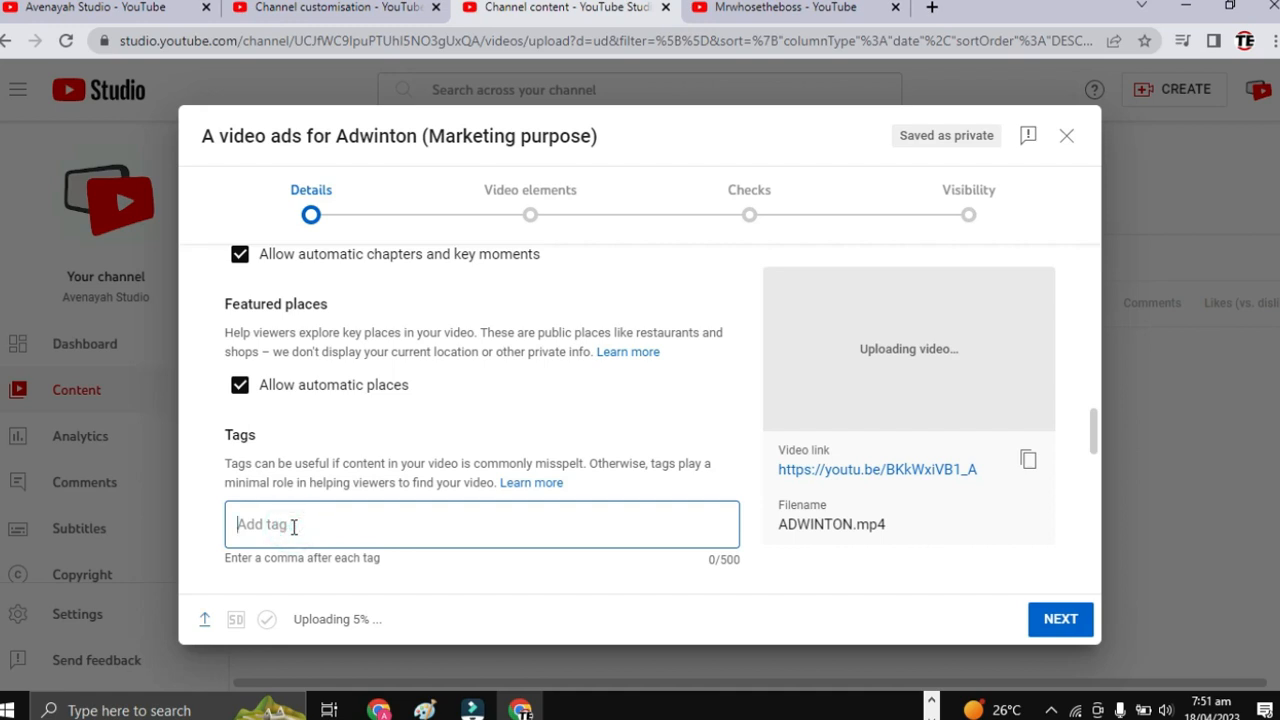
pyautogui.click(382, 524)
pyautogui.scroll(-2, 382, 524)
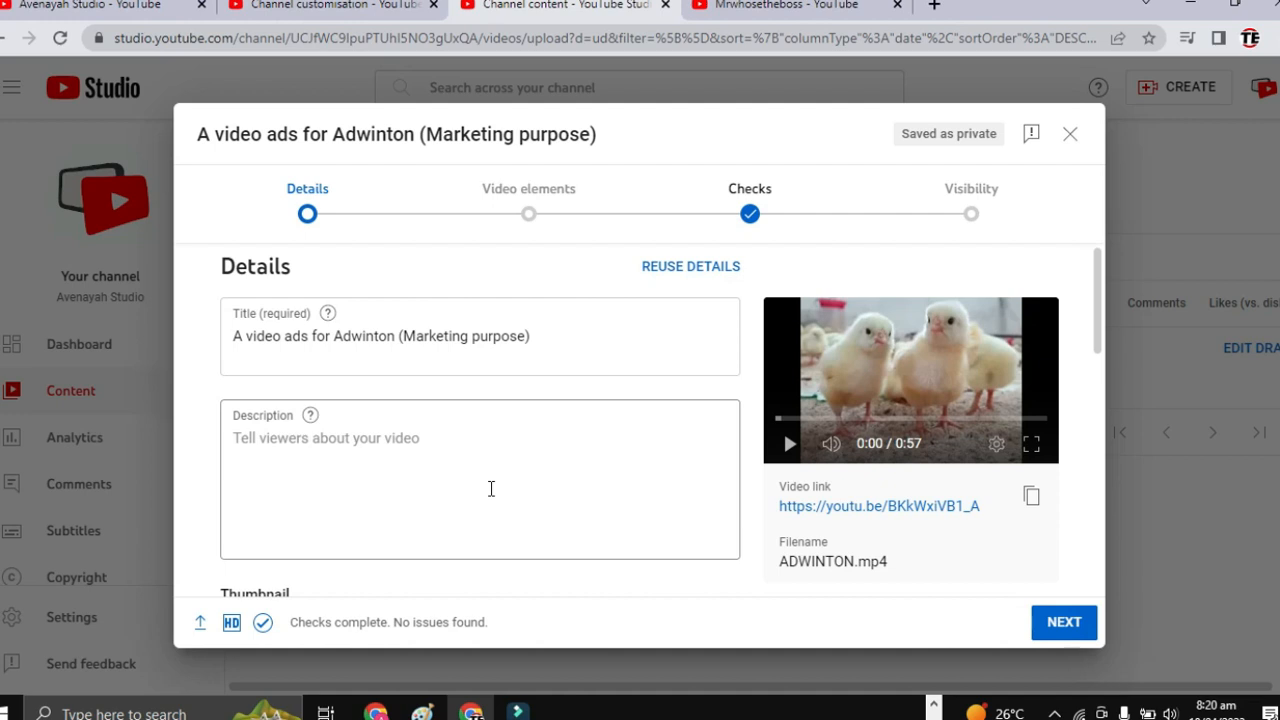
# Try to upload a custom thumbnail, dismiss the phone verification request, and select the first auto-generated thumbnail instead
pyautogui.scroll(-2, 491, 488)
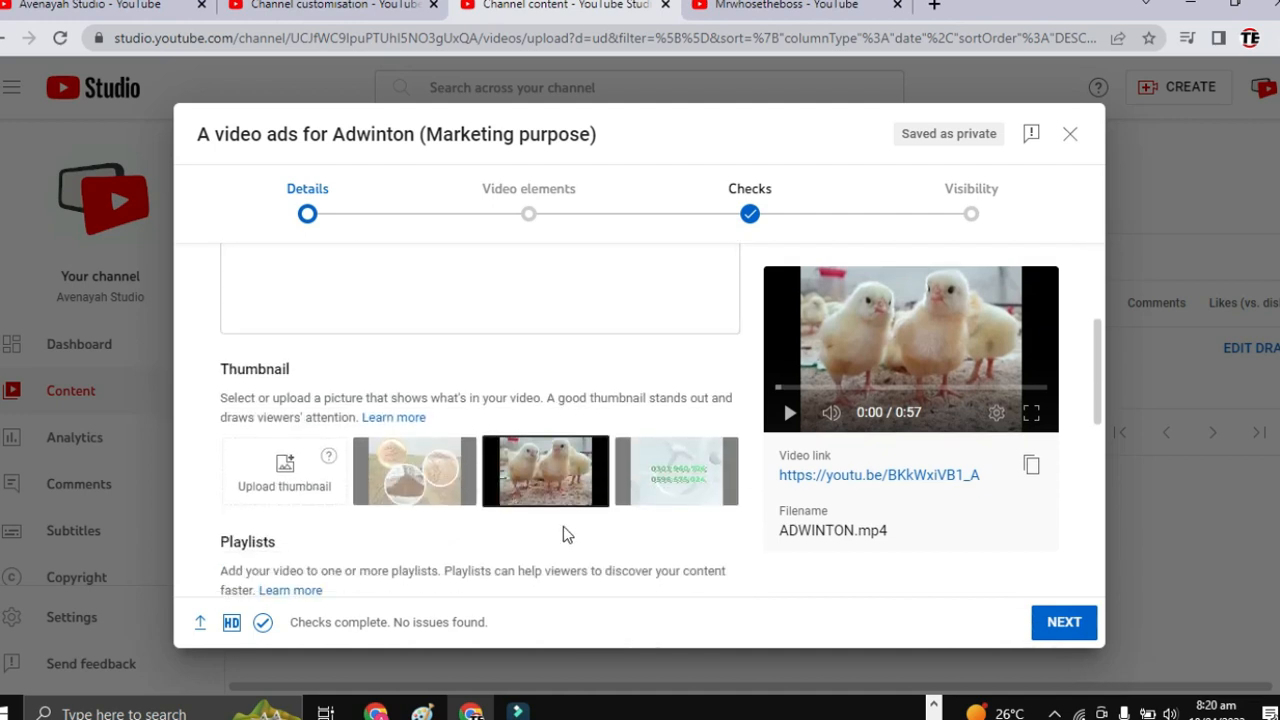
pyautogui.scroll(3, 485, 382)
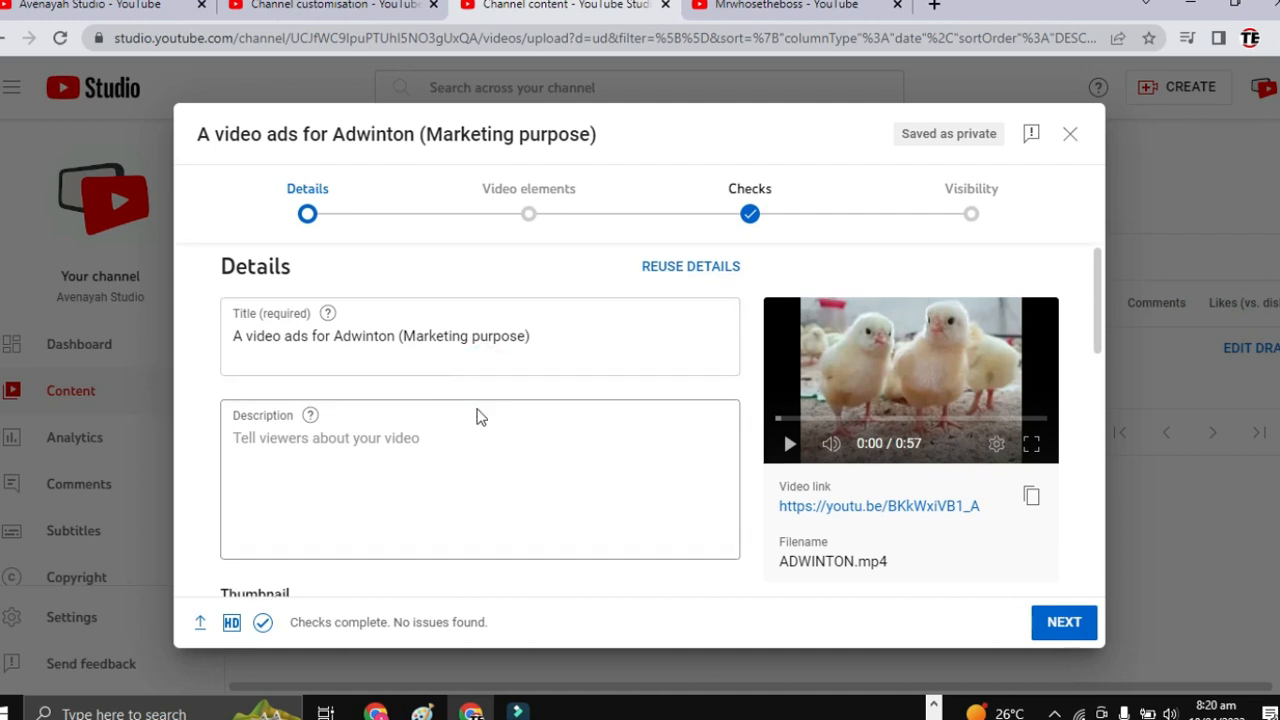
pyautogui.scroll(-2, 477, 416)
pyautogui.click(390, 286)
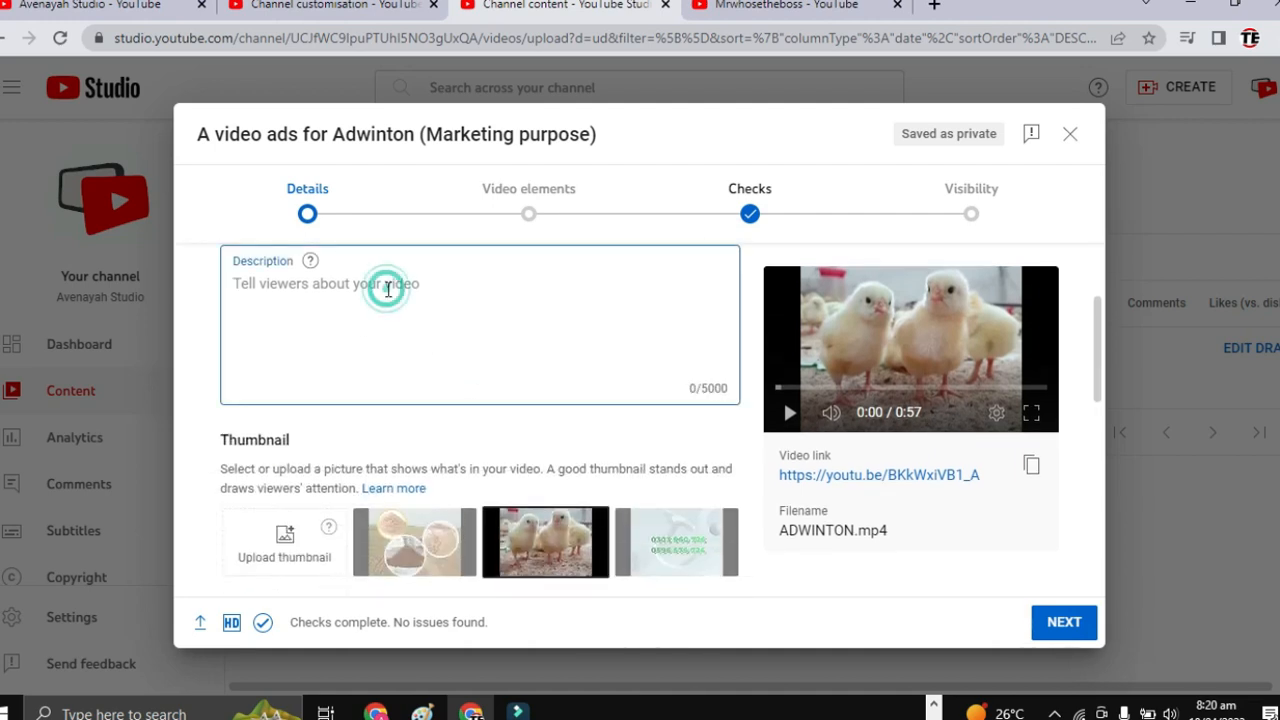
pyautogui.scroll(-2, 388, 288)
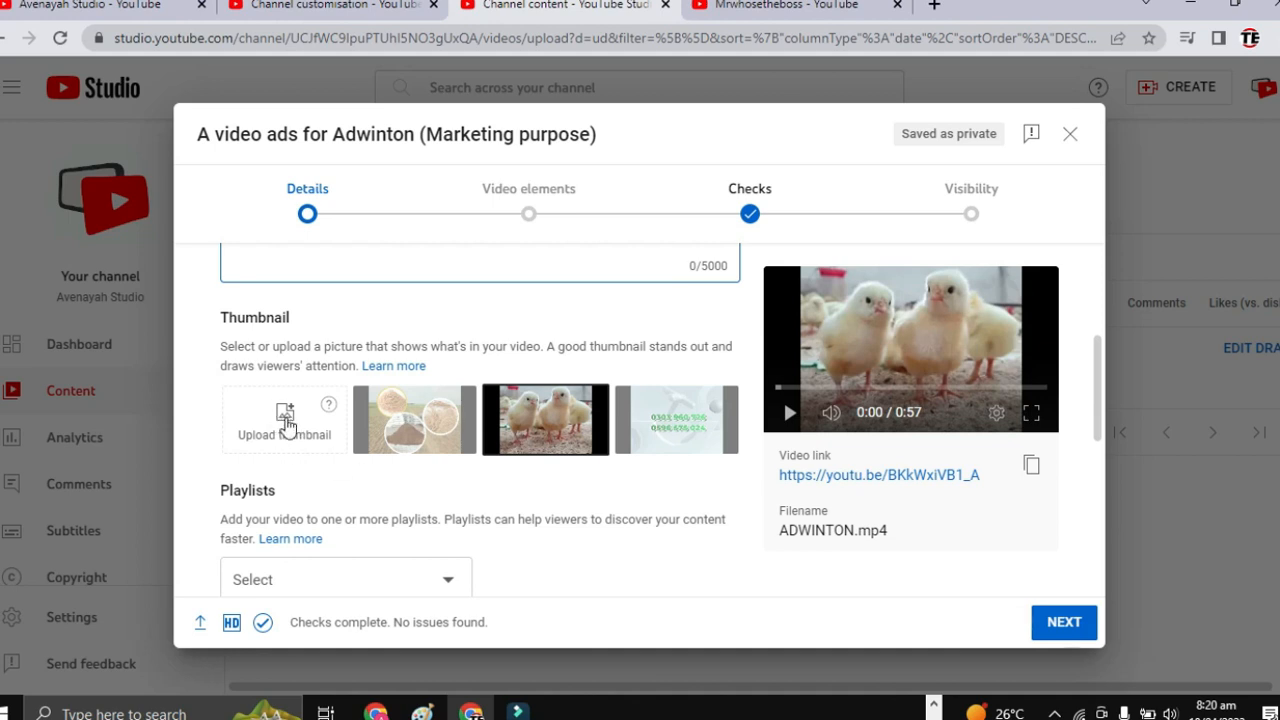
pyautogui.click(285, 422)
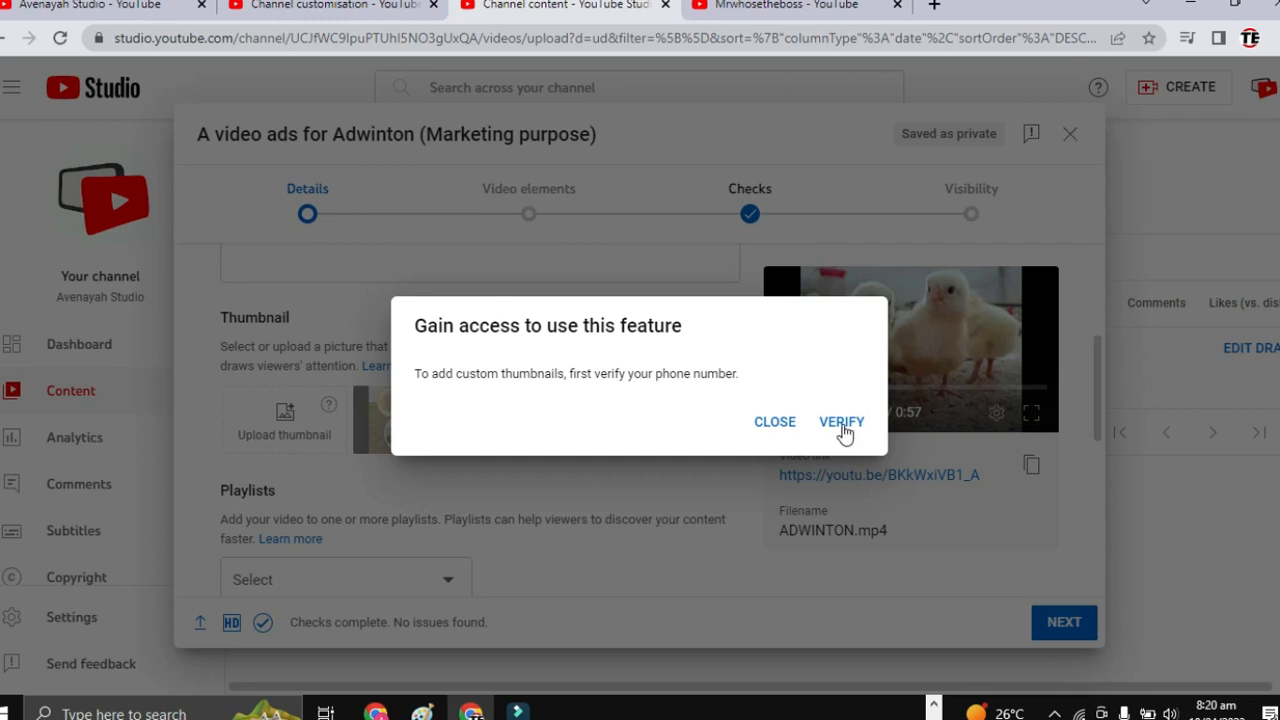
pyautogui.click(782, 424)
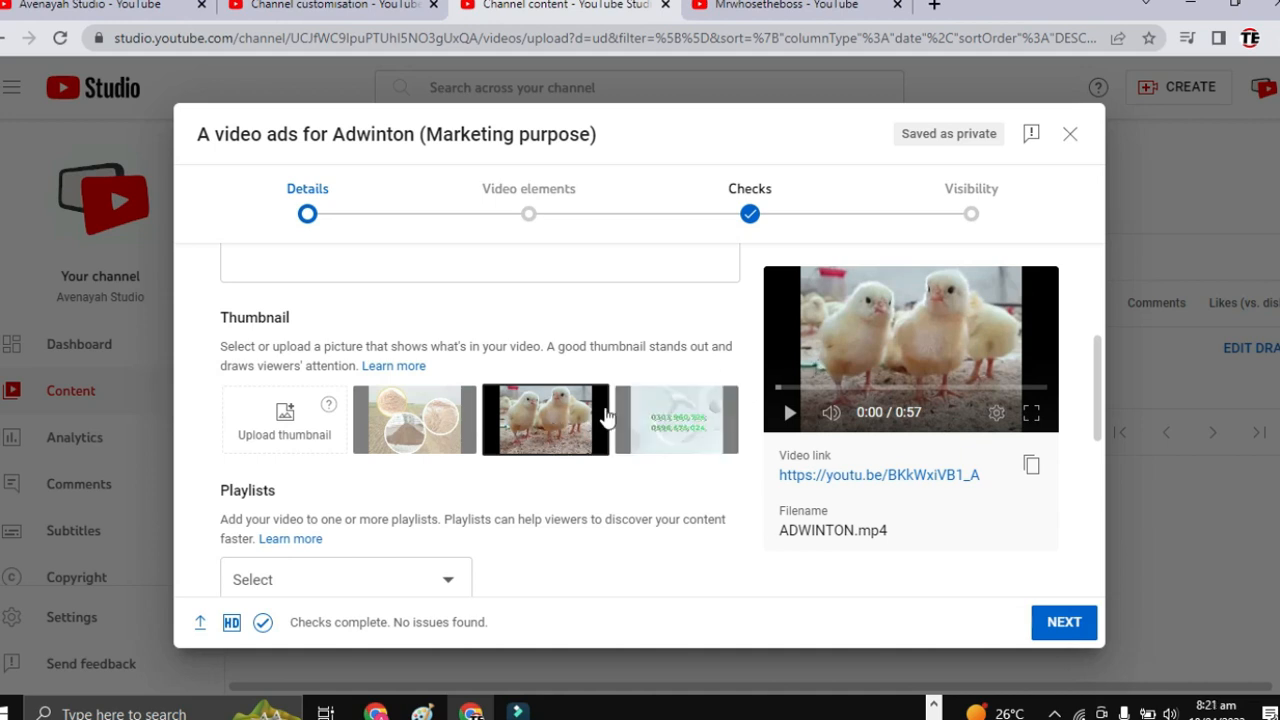
pyautogui.click(436, 433)
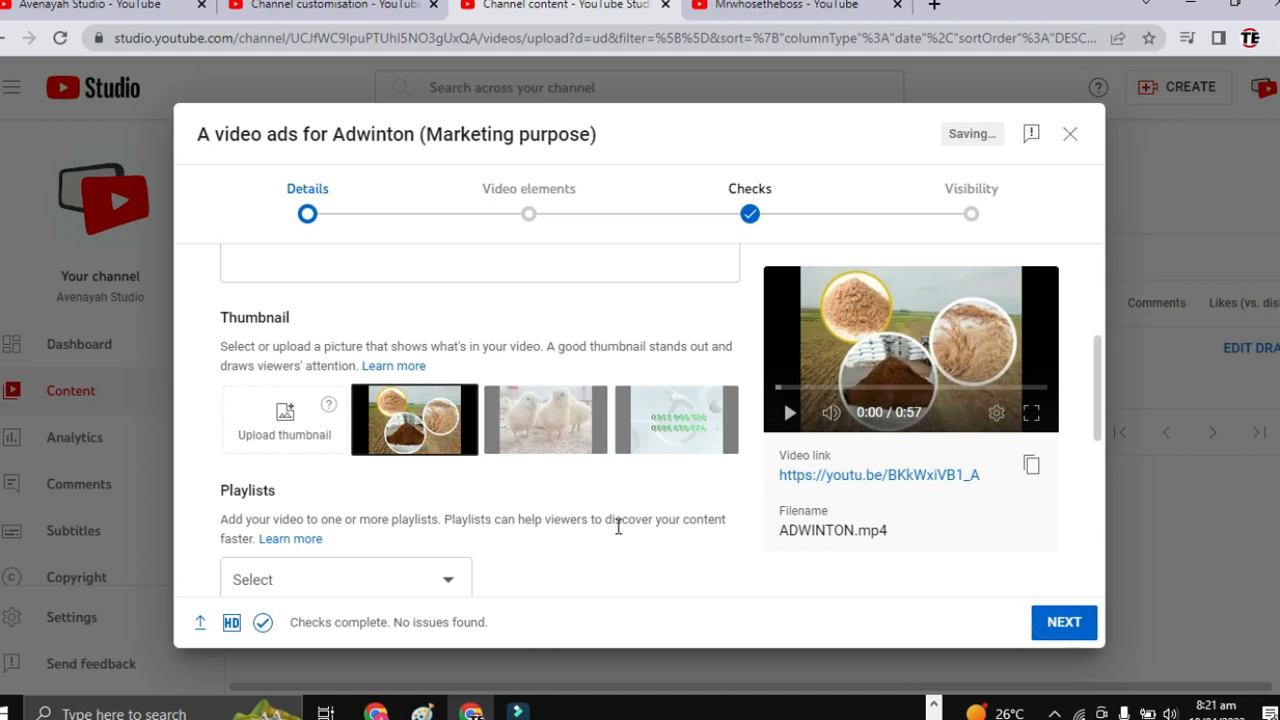
# Advance the upload past the Details, Video elements and Checks stages to the Visibility settings
pyautogui.scroll(-4, 620, 535)
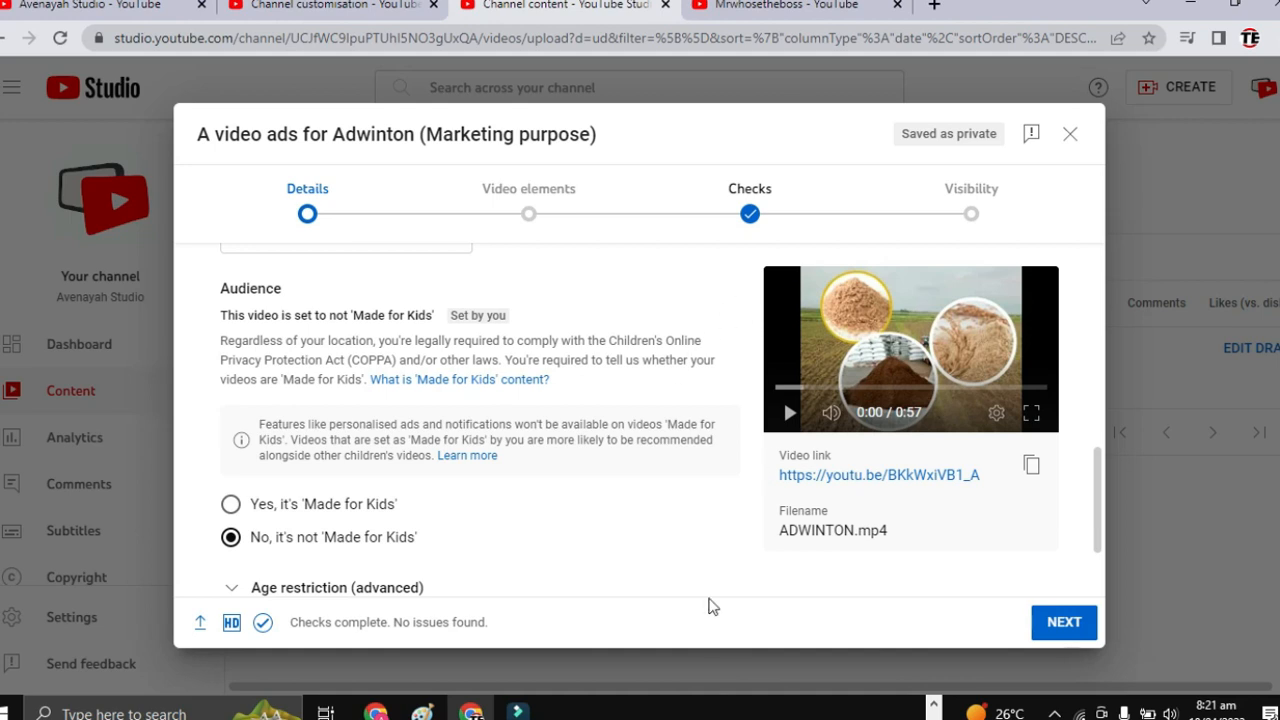
pyautogui.click(1060, 630)
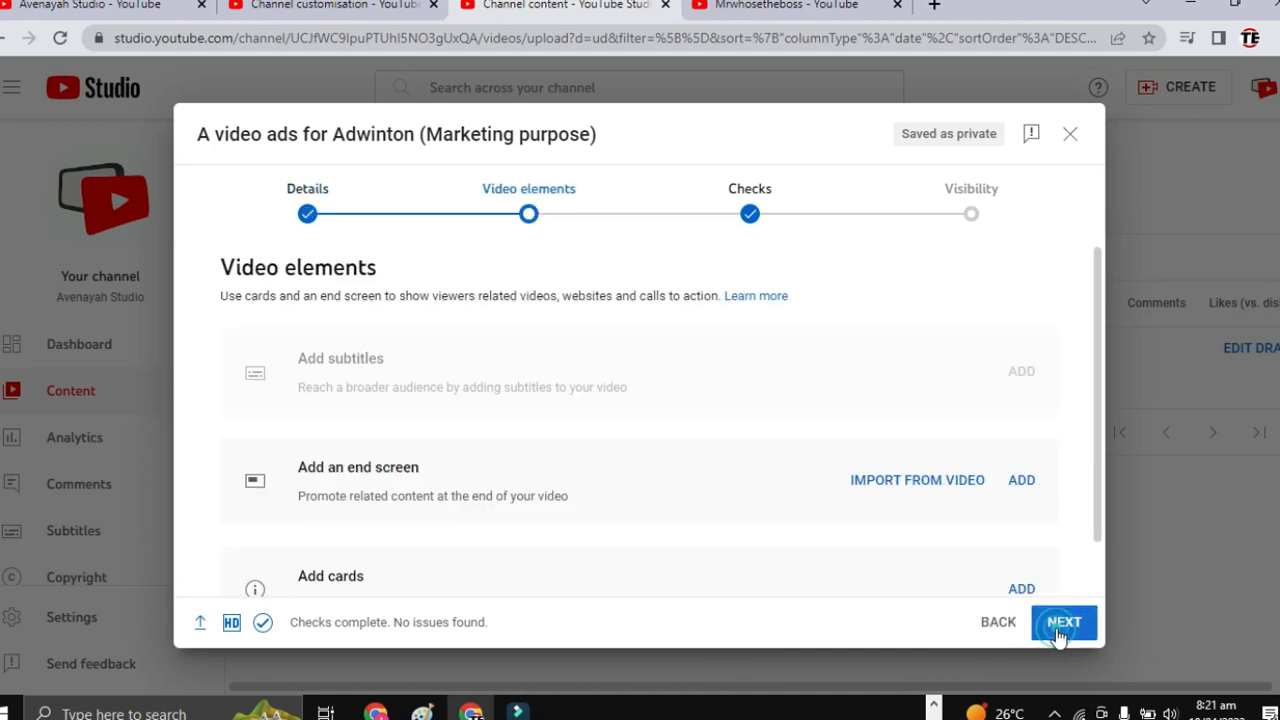
pyautogui.scroll(-1, 956, 535)
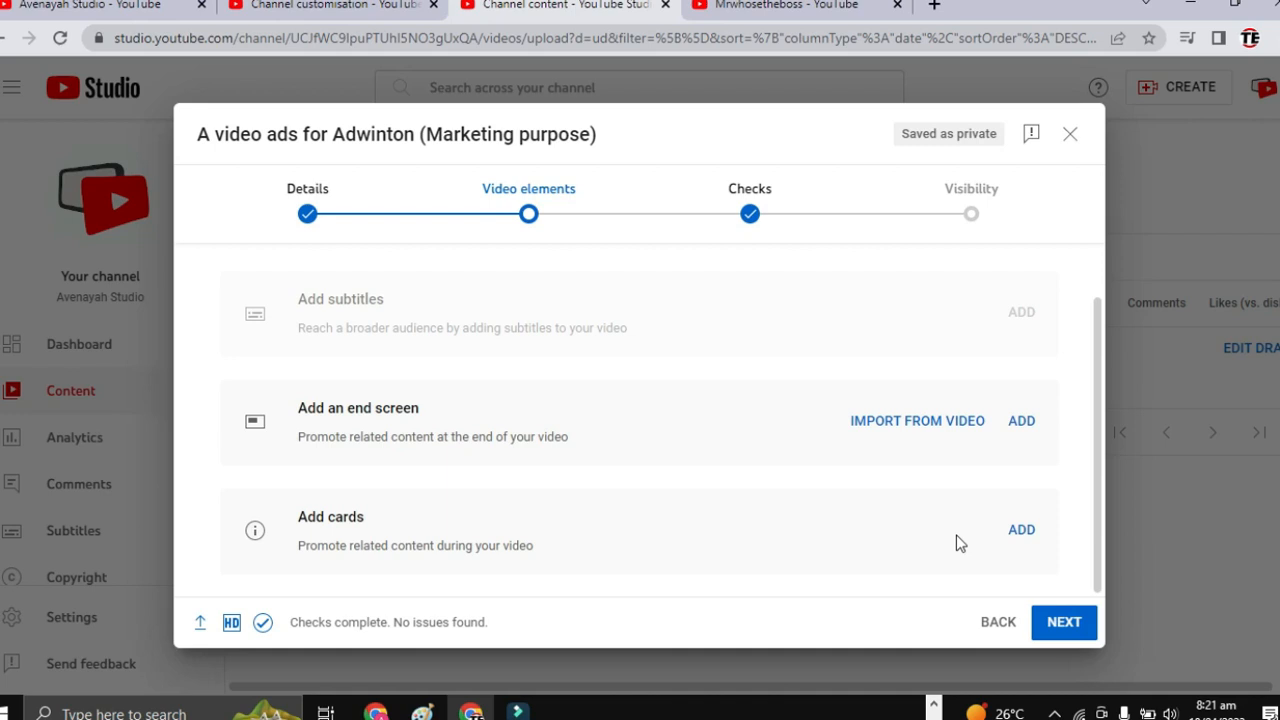
pyautogui.click(1066, 624)
pyautogui.click(1066, 624)
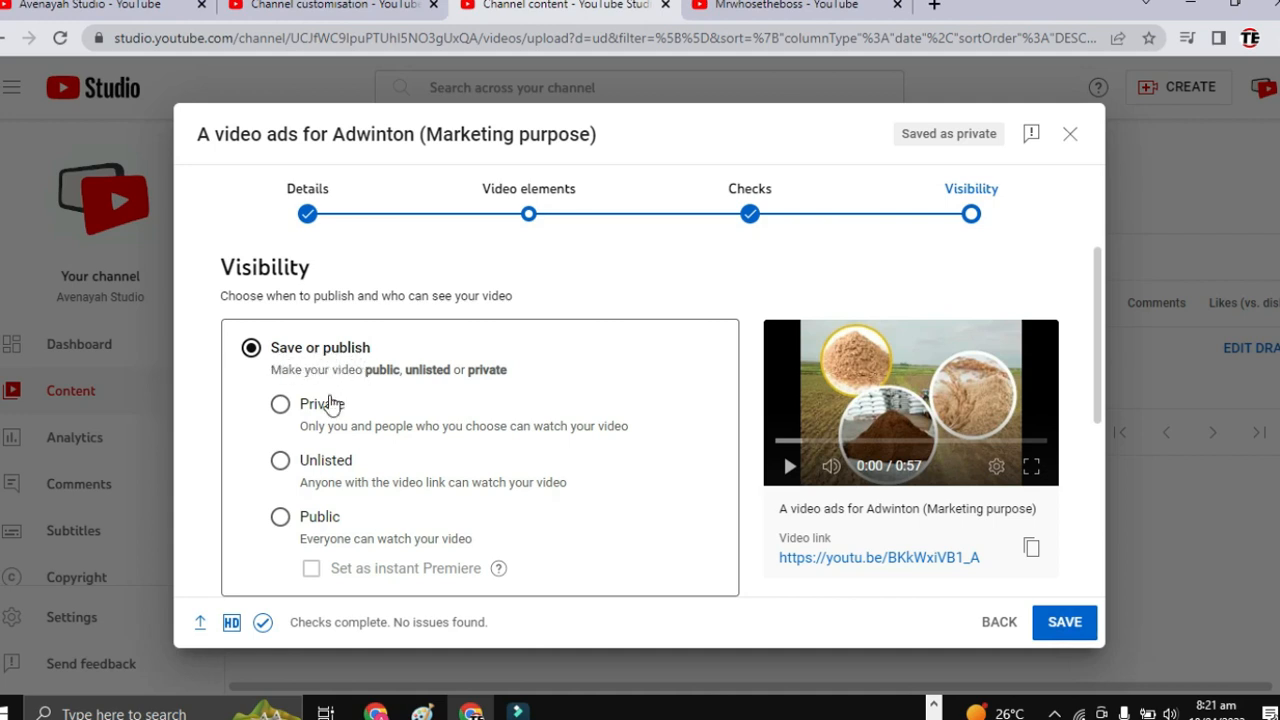
# Set the video's visibility to Public, publish it, and dismiss the published-video sharing dialog
pyautogui.click(282, 518)
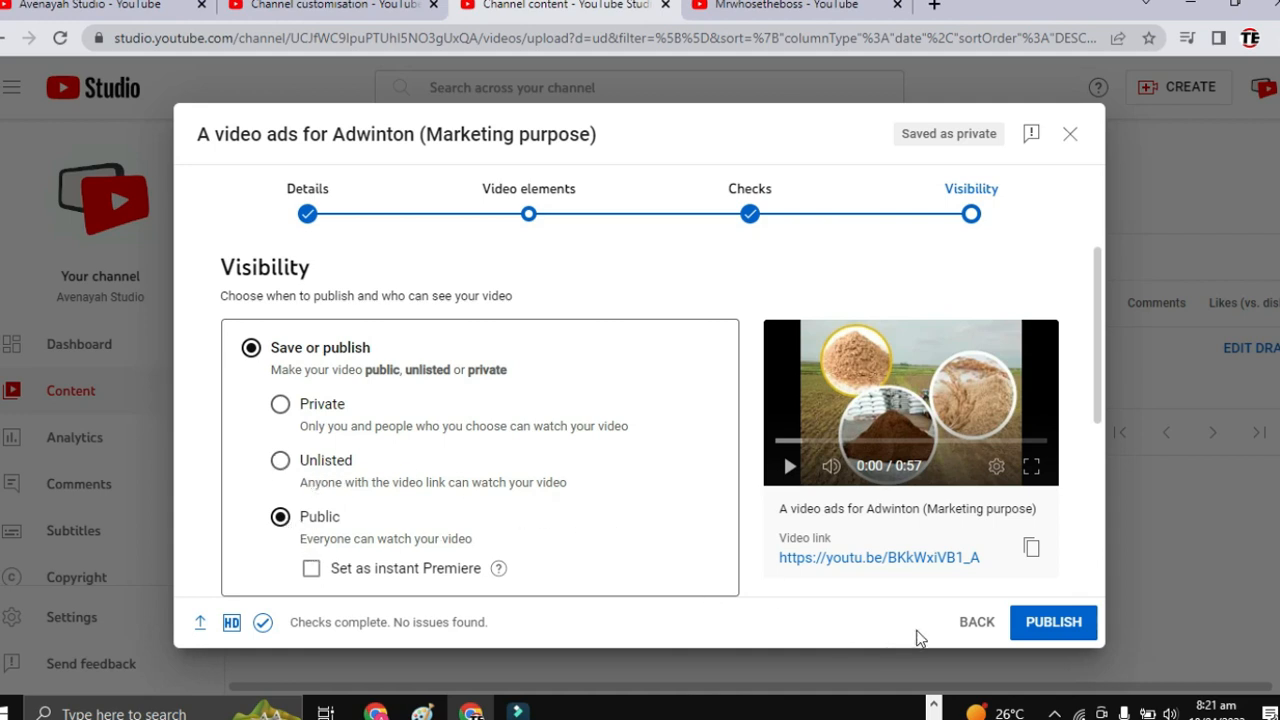
pyautogui.click(1040, 626)
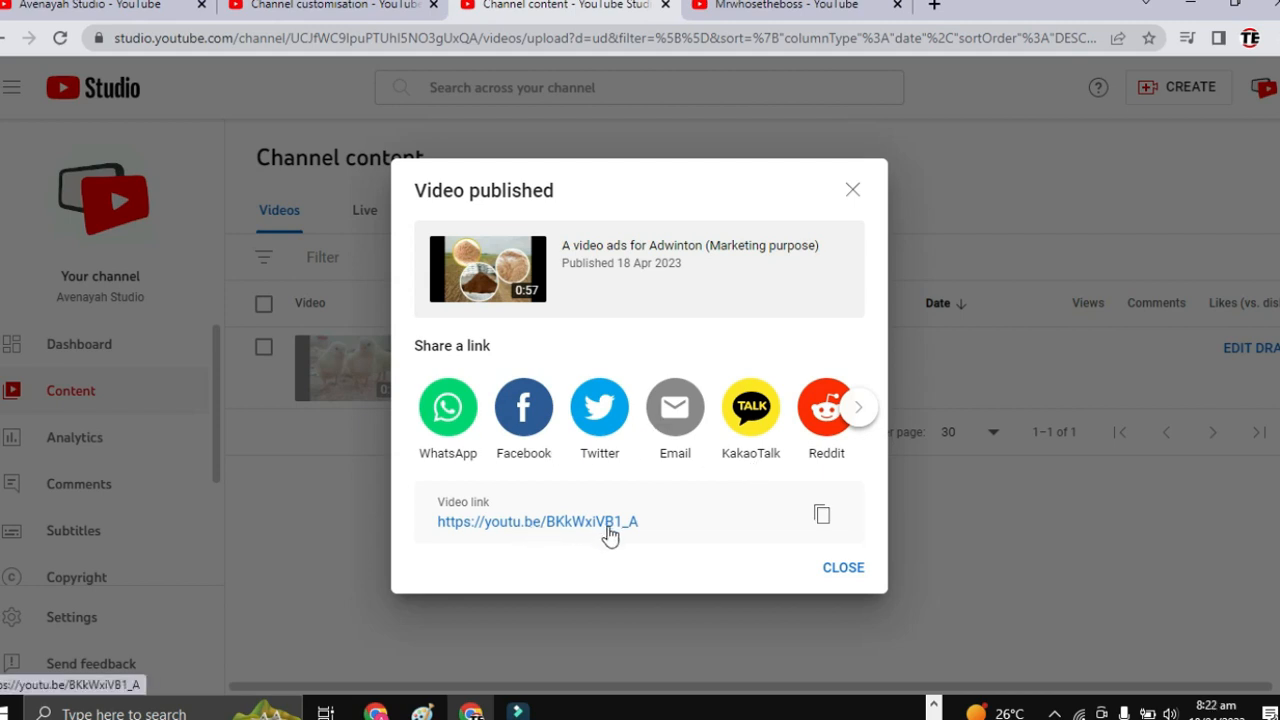
pyautogui.click(838, 576)
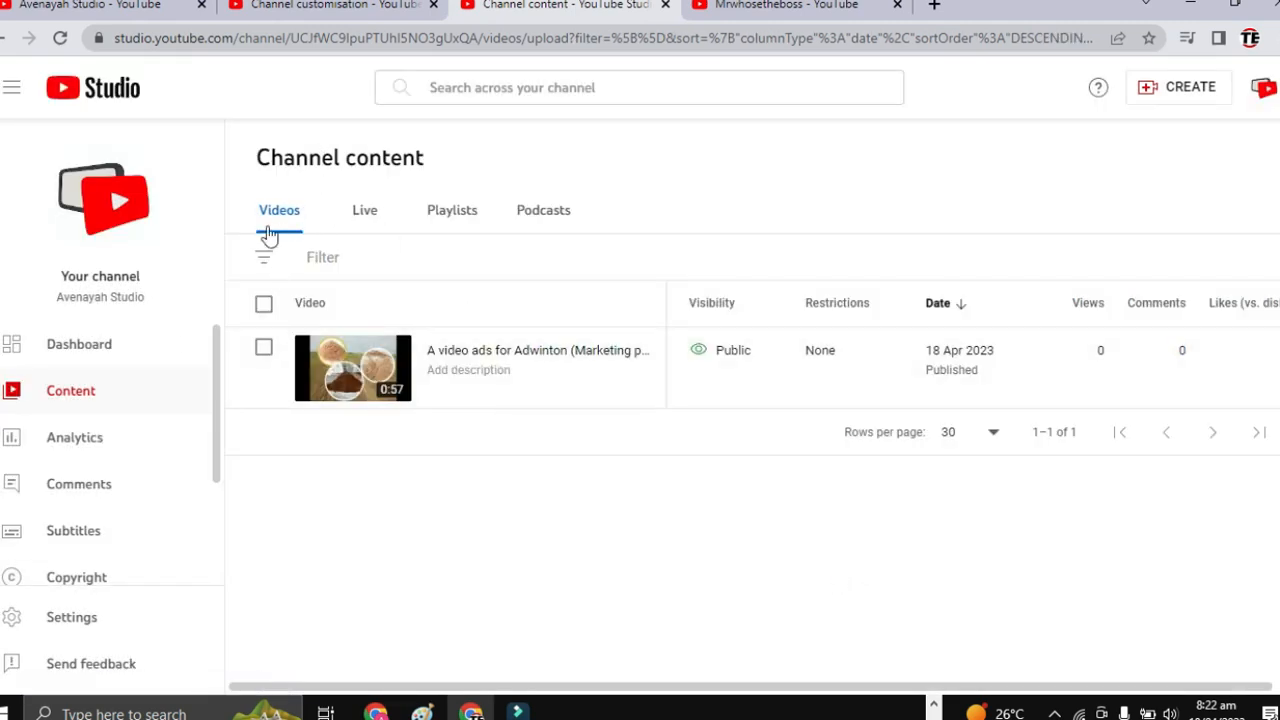
# Review the channel dashboard for the new video, and open the Avenayah Studio channel's own page
pyautogui.click(77, 345)
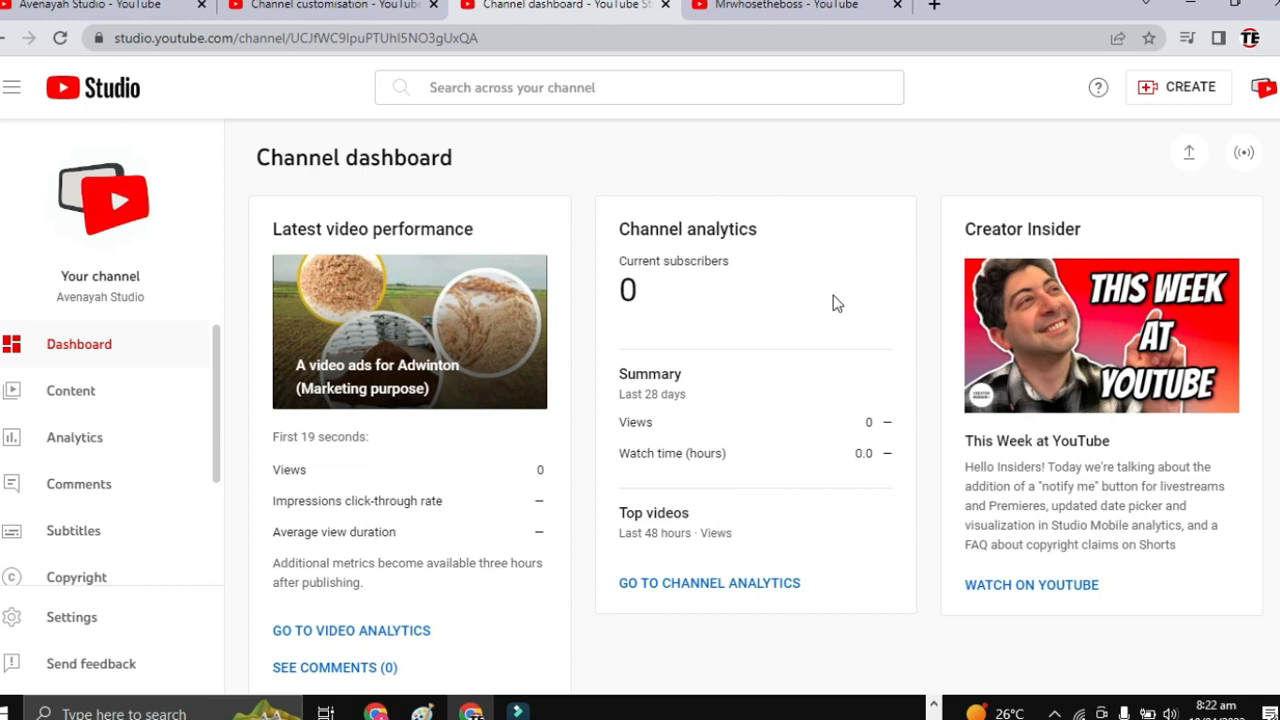
pyautogui.click(1265, 88)
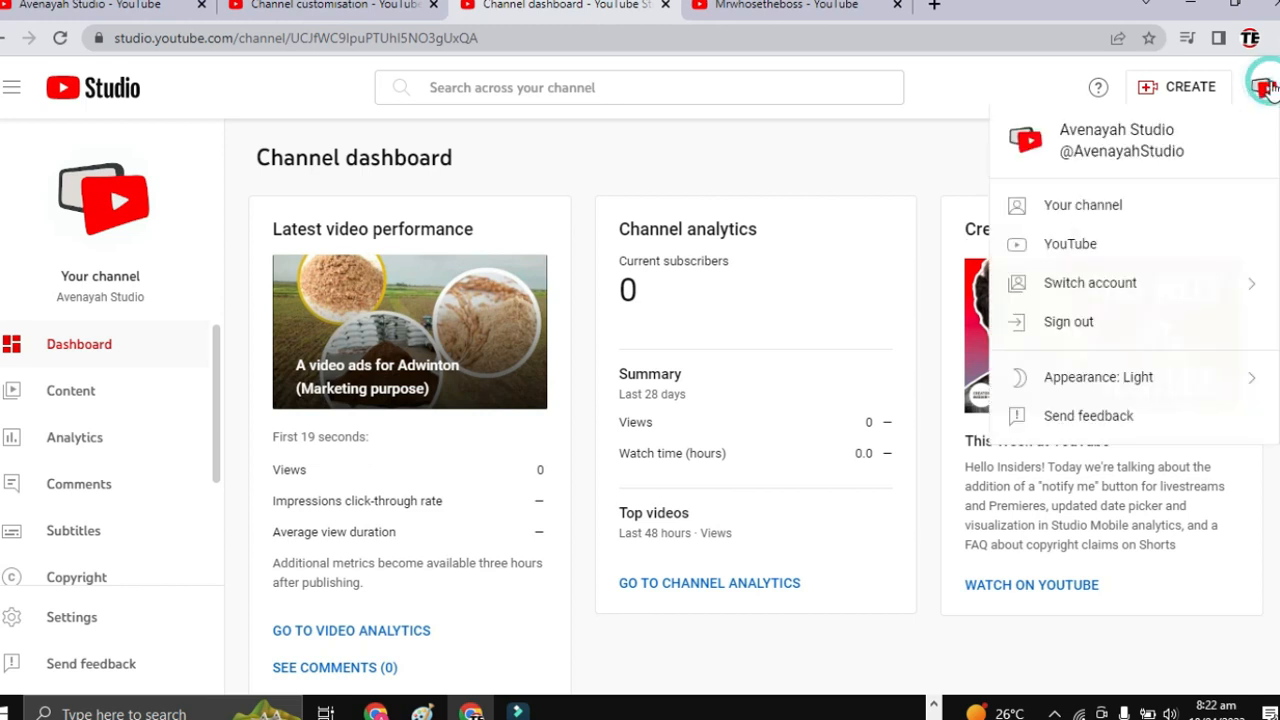
pyautogui.click(1106, 212)
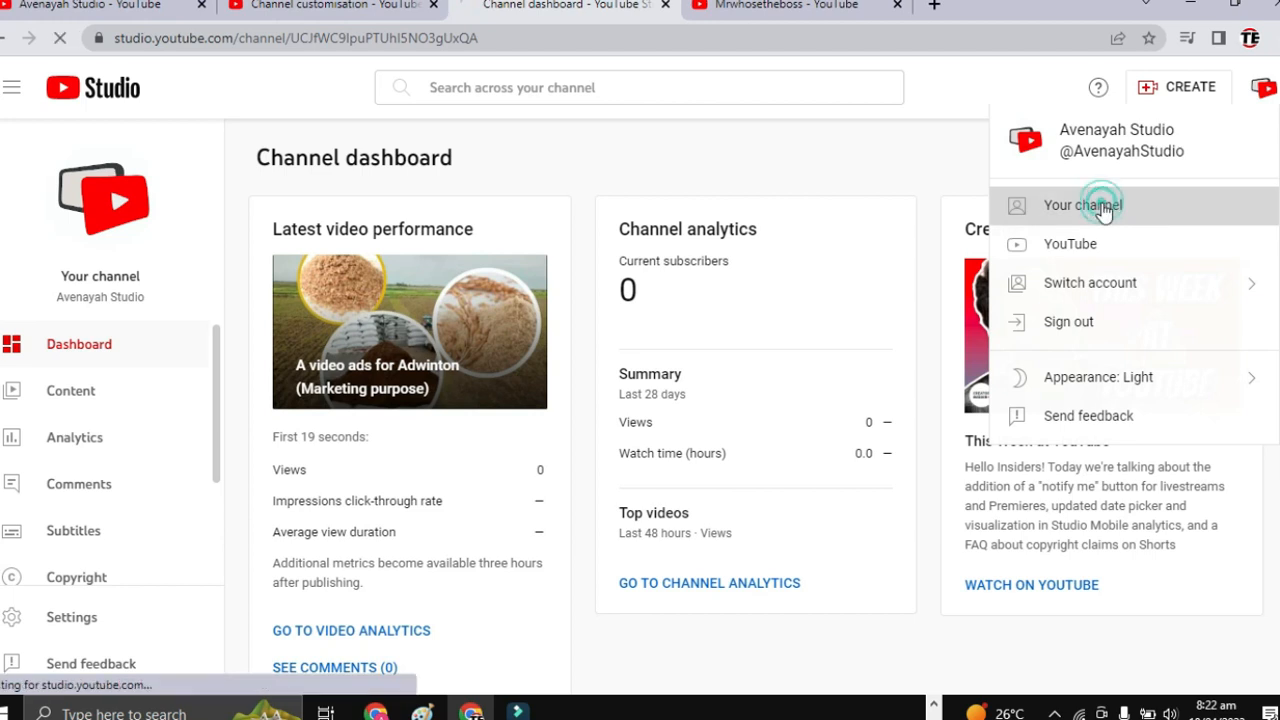